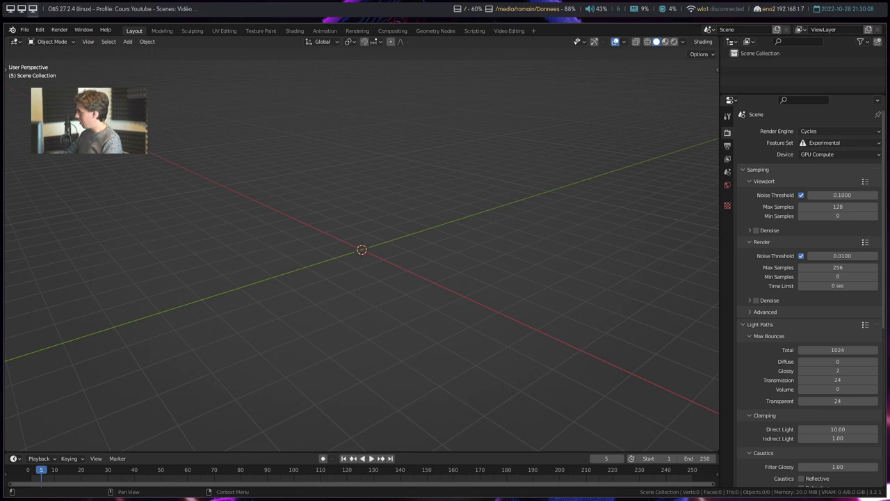
Open the BLENDER_EXPLOSION .blend file from the recent files list
left_click(402, 282)
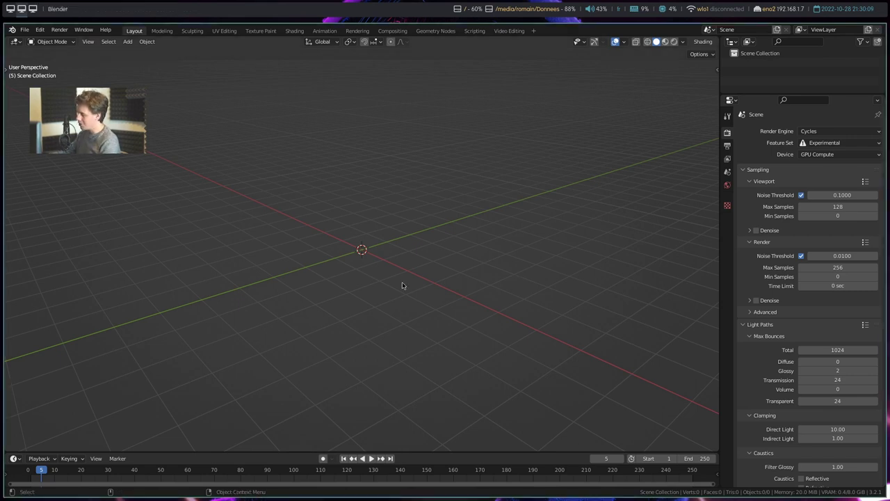
key("ctrl+shift+o")
left_click(148, 118)
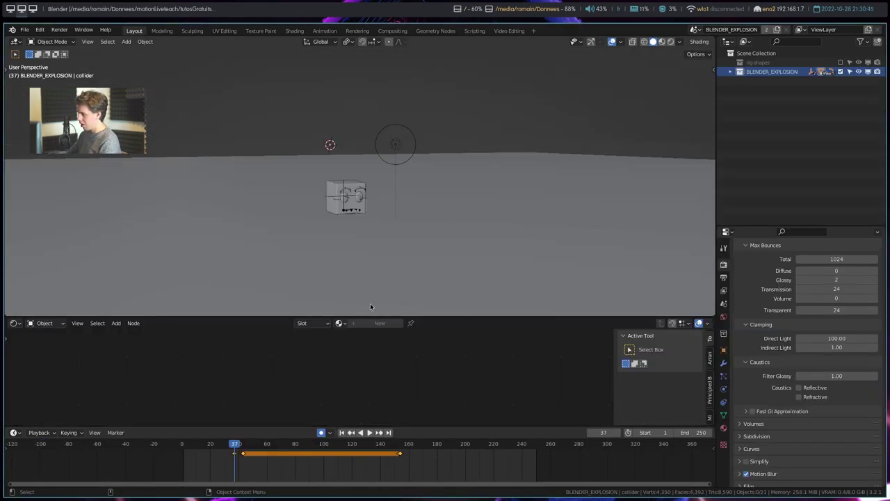
Join away the Shader Editor, shrink the timeline, and rewind to frame 1
mouse_move(237, 318)
left_mouse_down()
mouse_move(210, 453)
mouse_move(214, 445)
left_mouse_up()
key("shift+Left")
middle_click_drag(300, 264, 310, 288)
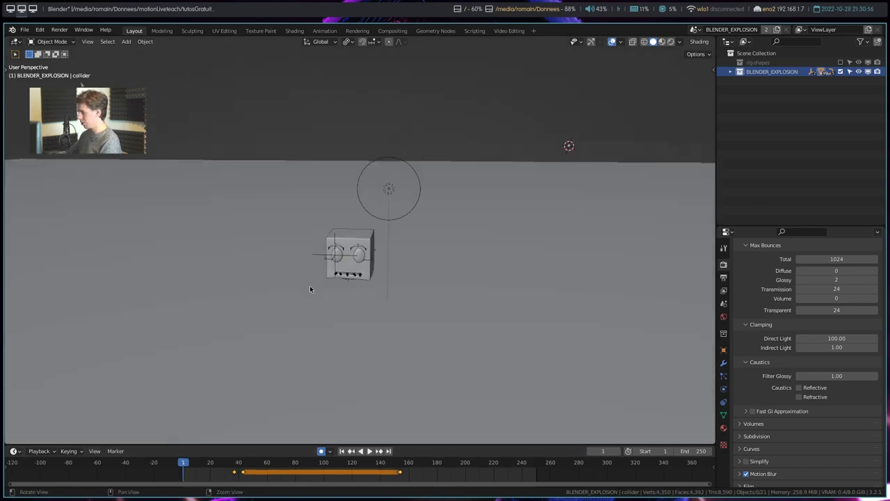
Play the explosion animation, watching the fragments, and stop on the intact cube
key("space")
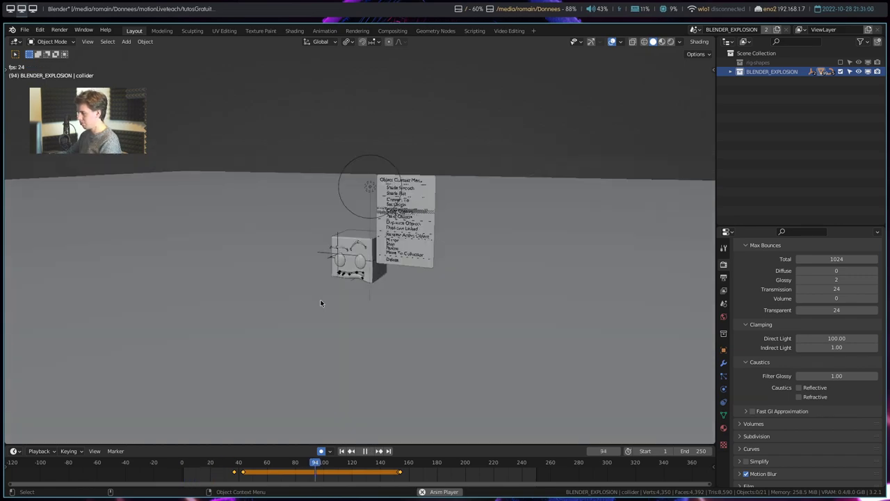
middle_click_drag(321, 302, 401, 402, "ctrl")
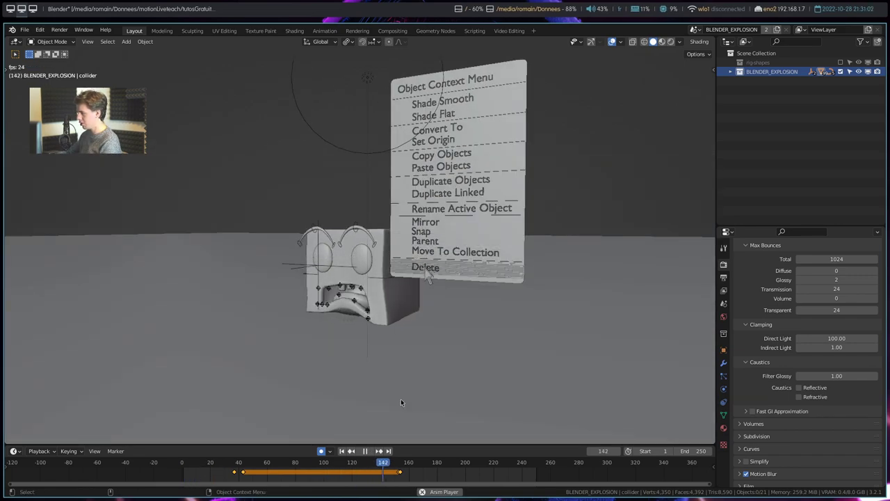
middle_click_drag(401, 402, 507, 374, "ctrl")
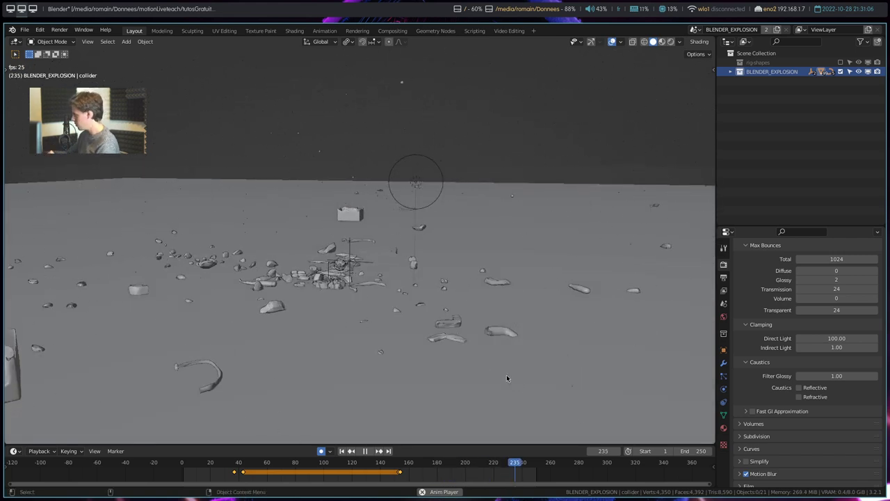
key("space")
mouse_move(437, 359)
middle_mouse_down()
mouse_move(370, 338)
mouse_move(374, 324)
middle_mouse_up()
scroll(375, 324, "up", 5)
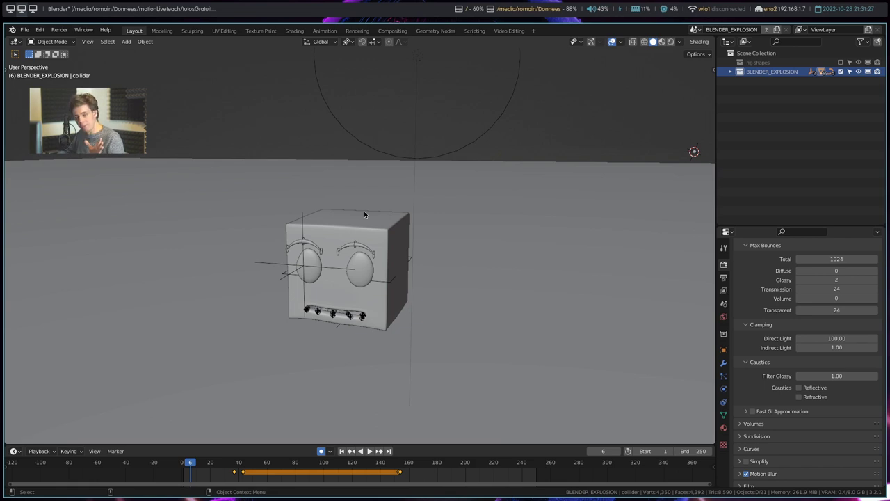
Locate the particle emitter in the outliner and hide it with H
scroll(315, 274, "up", 5)
left_click(389, 194)
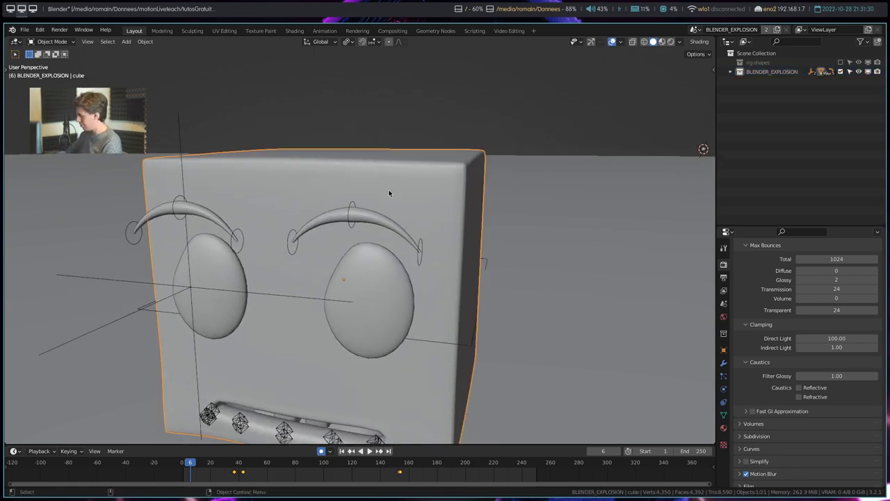
mouse_move(389, 193)
middle_mouse_down()
mouse_move(361, 181)
mouse_move(382, 199)
mouse_move(493, 212)
middle_mouse_up()
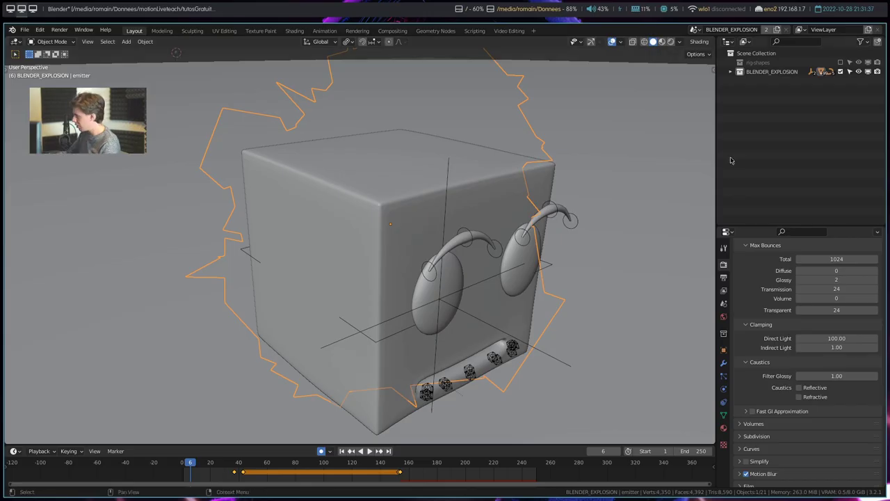
key("KP_Decimal")
key("h")
Check the cube in Edit Mode, then open the eyebrow curve in Edit Mode
left_click(438, 189)
mouse_move(438, 189)
middle_mouse_down()
mouse_move(455, 183)
mouse_move(469, 200)
mouse_move(405, 188)
mouse_move(416, 218)
mouse_move(344, 182)
middle_mouse_up()
key("Tab")
key("Tab")
mouse_move(418, 205)
middle_mouse_down()
mouse_move(357, 124)
mouse_move(389, 124)
middle_mouse_up()
left_click(380, 104)
left_click(390, 123)
key("Tab")
key("Tab")
key("Tab")
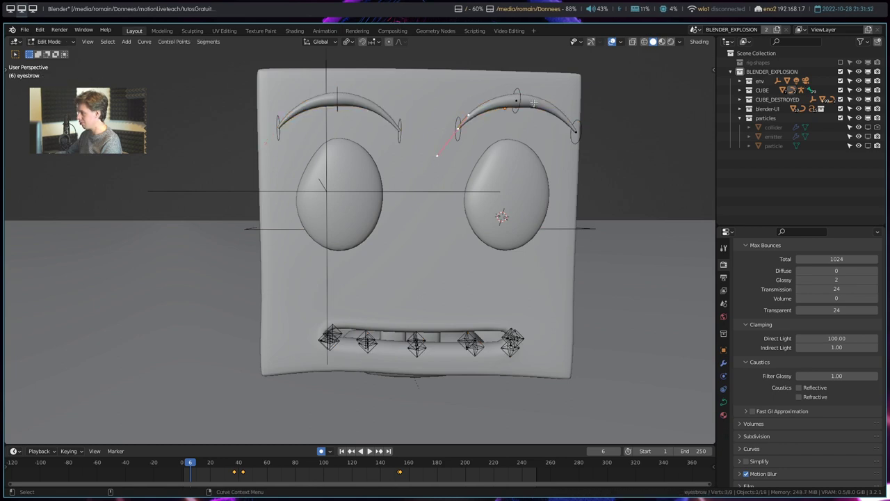
key("Tab")
key("Tab")
Raise the eyebrow curve's Geometry bevel depth to 0.047 m
scroll(550, 125, "up", 5)
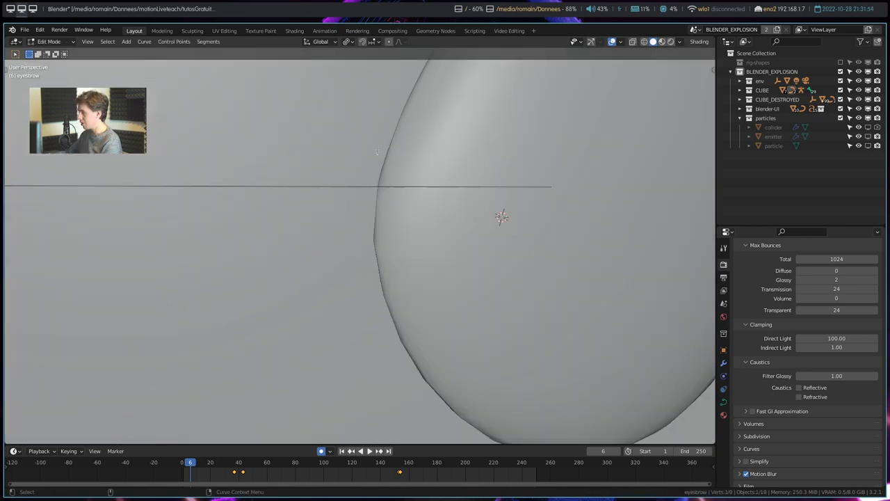
middle_click_drag(487, 209, 335, 124, "shift")
scroll(341, 127, "down", 3)
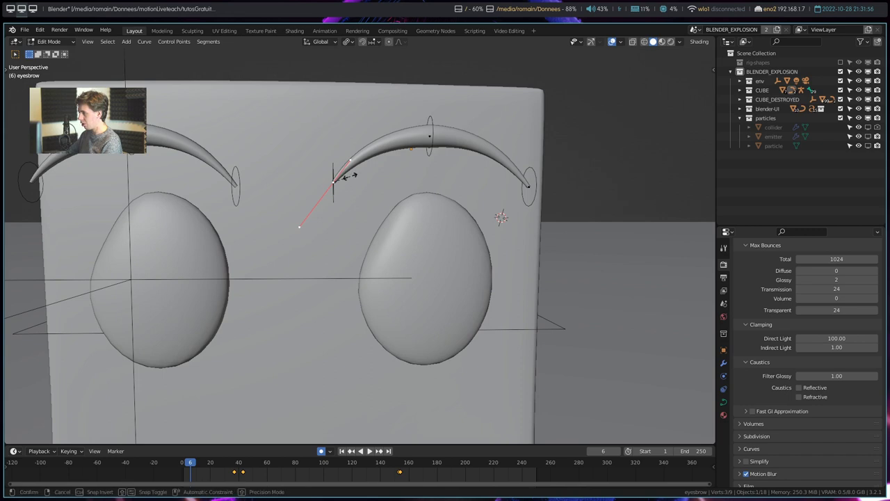
key("alt+s")
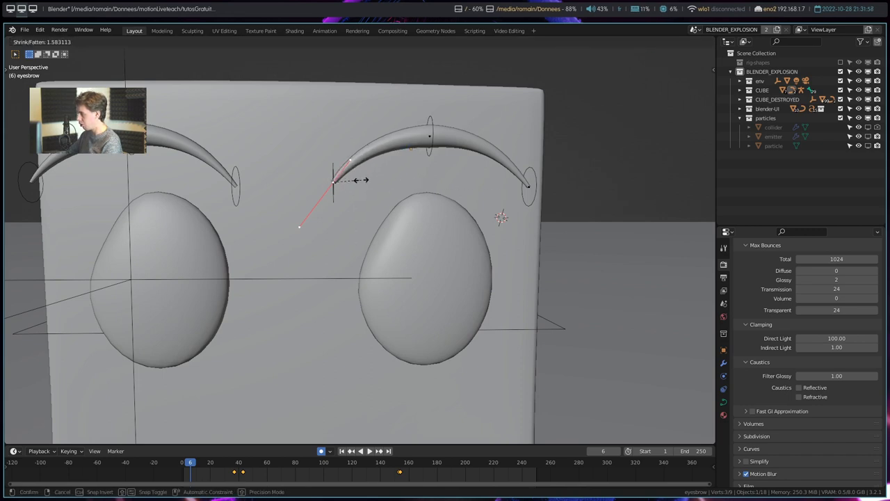
key("Escape")
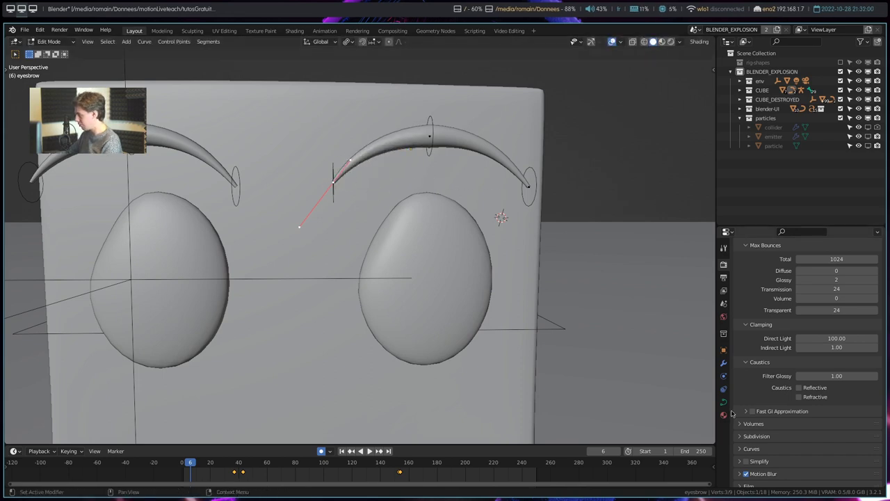
left_click(724, 402)
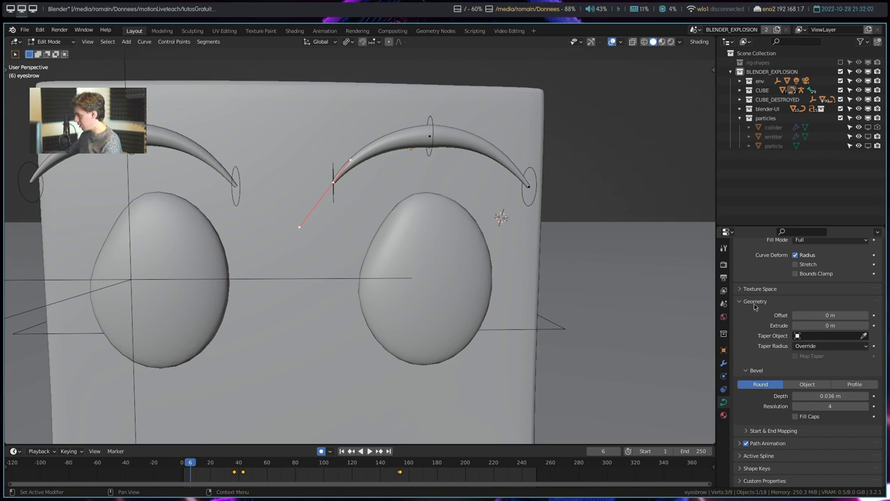
left_click_drag(830, 396, 842, 396)
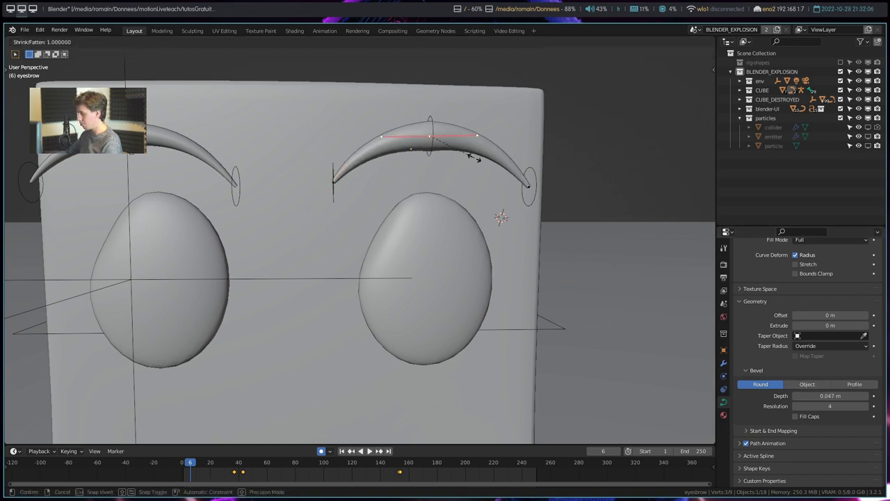
left_click(439, 119)
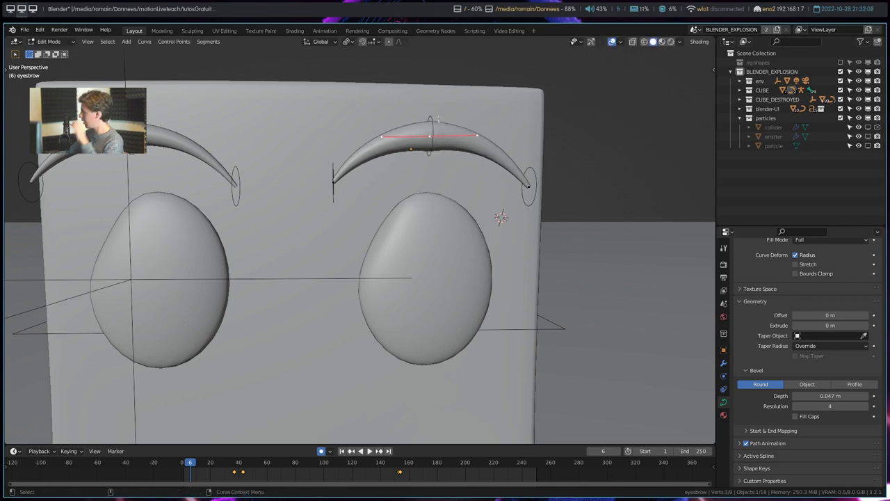
Leave curve editing and open the left eye mesh (eyes.001) in Edit Mode
middle_click_drag(388, 236, 396, 267)
key("Tab")
left_click(397, 240)
key("Tab")
middle_click_drag(417, 236, 454, 226)
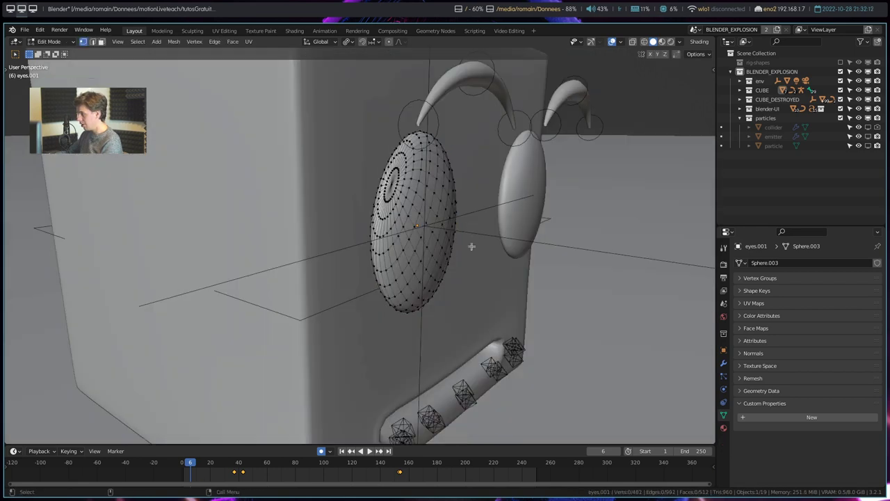
Exit the eye's Edit Mode, try wireframe, then return to solid shading
key("Tab")
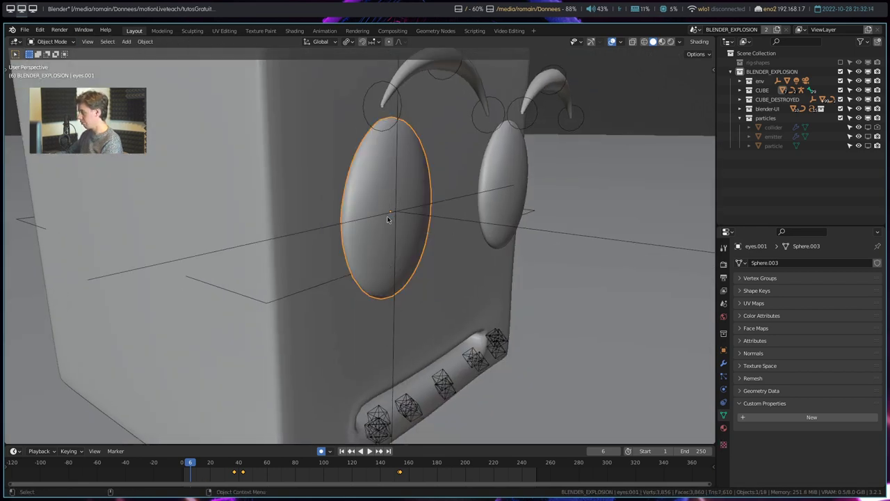
key("shift+z")
middle_click_drag(389, 220, 352, 239)
key("z")
left_click(556, 230)
mouse_move(556, 231)
middle_mouse_down()
mouse_move(482, 258)
mouse_move(429, 259)
middle_mouse_up()
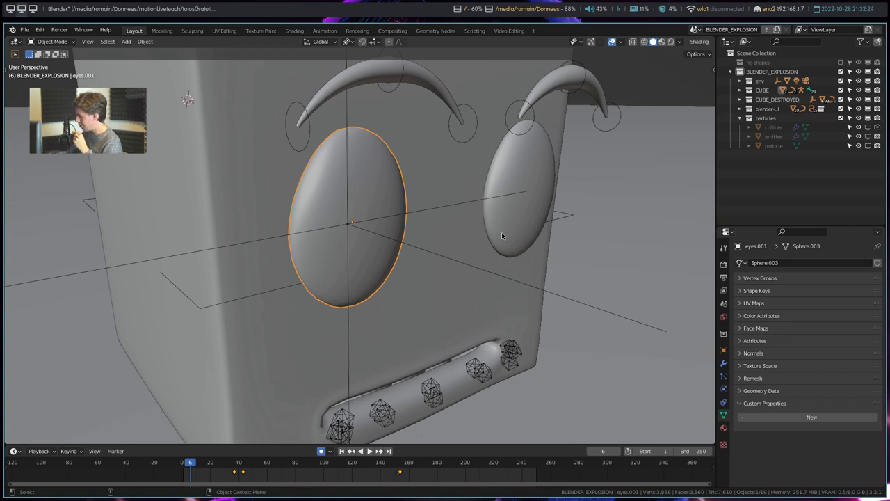
middle_click_drag(501, 234, 359, 215)
left_click(396, 205)
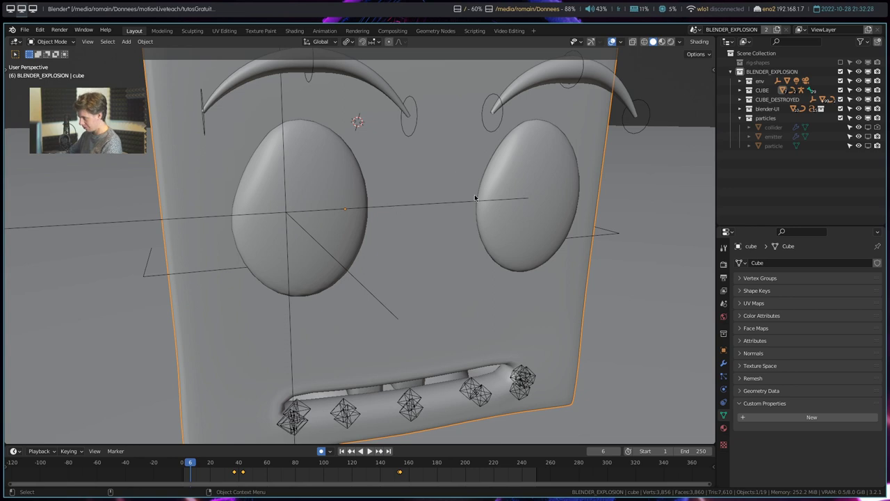
Put the face rig armature in Edit Mode with wireframe shading and show an extra bone layer
left_click(418, 126)
key("Tab")
mouse_move(369, 167)
middle_mouse_down()
mouse_move(436, 167)
mouse_move(451, 180)
mouse_move(414, 213)
mouse_move(335, 236)
mouse_move(724, 291)
mouse_move(450, 302)
mouse_move(768, 340)
middle_mouse_up()
key("z")
left_click(365, 213)
left_click(754, 314, "shift")
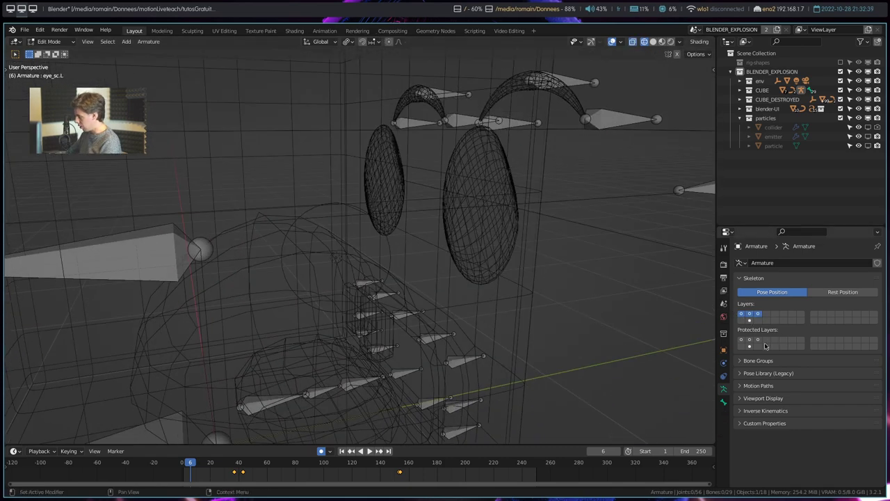
Show another bone layer, select eye.R, then pick eye_sc.L in Pose Mode
left_click(750, 320, "shift")
mouse_move(432, 265)
middle_mouse_down()
mouse_move(369, 250)
mouse_move(370, 242)
middle_mouse_up()
left_click(365, 229)
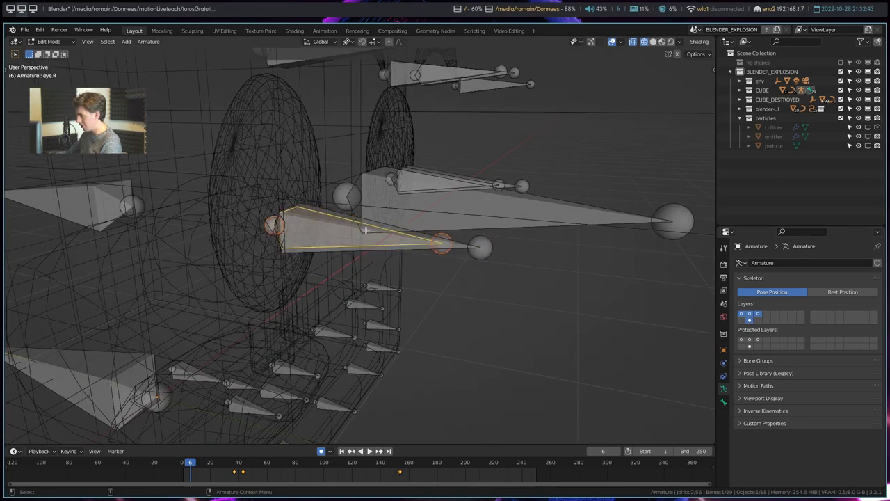
key("ctrl+Tab")
mouse_move(366, 230)
middle_mouse_down()
mouse_move(213, 198)
mouse_move(300, 215)
mouse_move(442, 192)
mouse_move(422, 183)
mouse_move(393, 214)
middle_mouse_up()
left_click(442, 192)
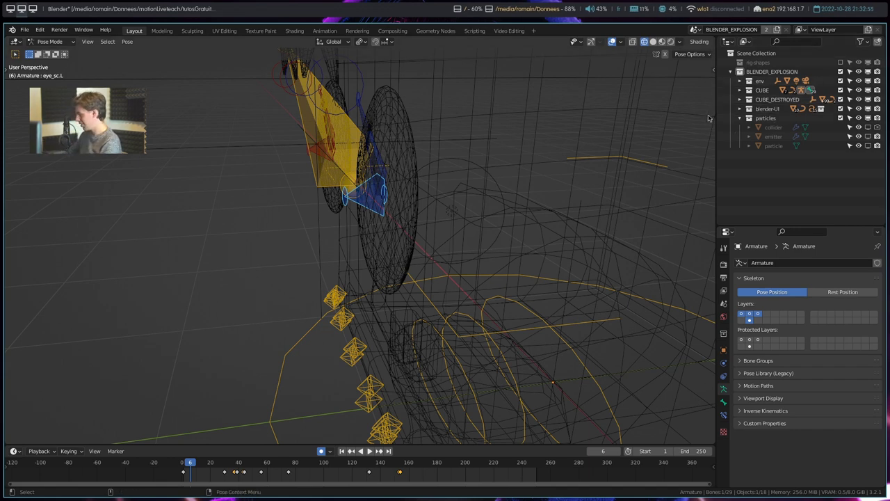
Return to Object Mode with solid shading and select the cube
mouse_move(659, 121)
middle_mouse_down()
mouse_move(464, 192)
mouse_move(441, 192)
mouse_move(439, 169)
middle_mouse_up()
key("ctrl+Tab")
key("shift+z")
scroll(431, 184, "up", 4)
left_click(386, 252)
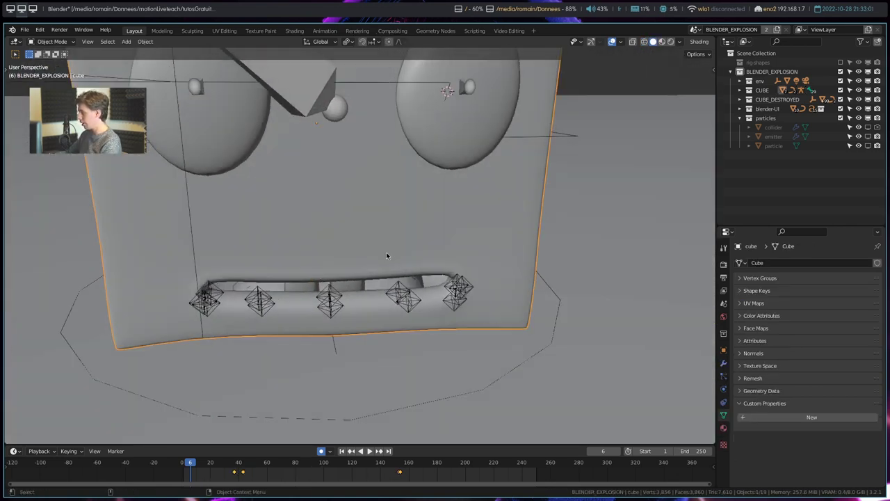
Briefly toggle the cube into Edit Mode and back to Object Mode
key("Tab")
key("Tab")
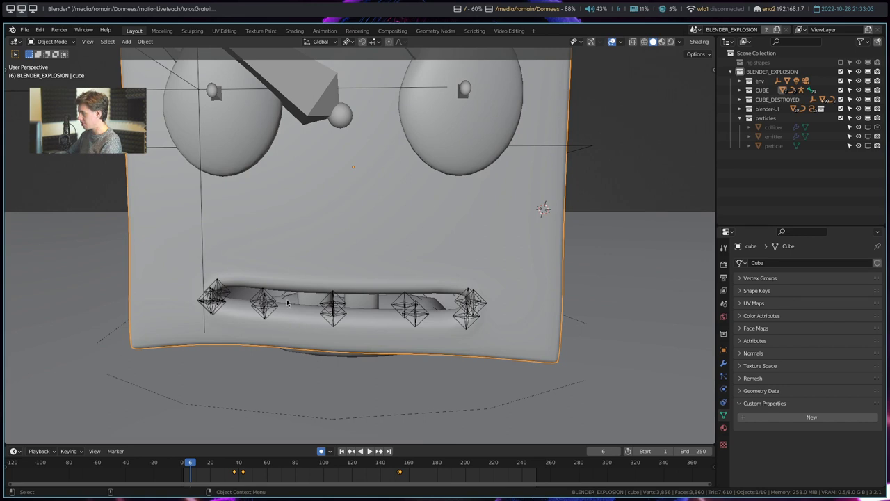
scroll(287, 302, "down", 3)
middle_click_drag(409, 173, 410, 242)
key("Tab")
key("Tab")
Select the face rig armature, step to frame 7, and play the expression animation
left_click(411, 248)
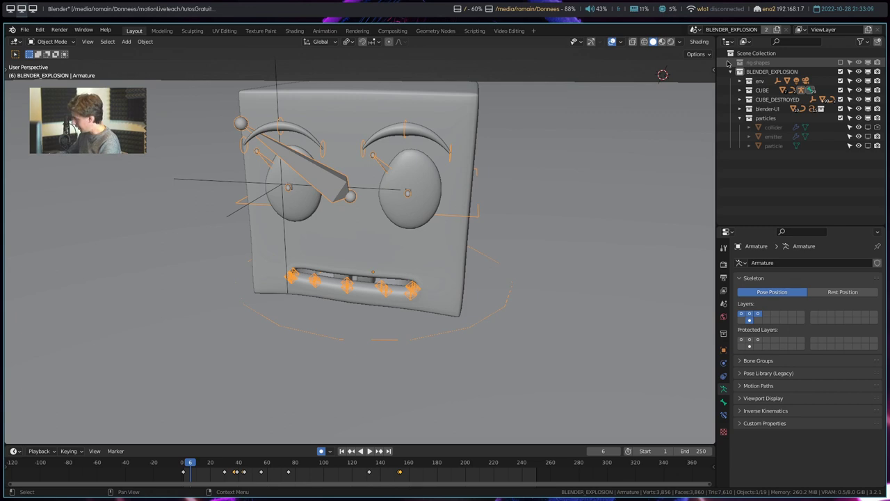
middle_click_drag(445, 208, 445, 224)
middle_click_drag(322, 241, 416, 223)
key("Right")
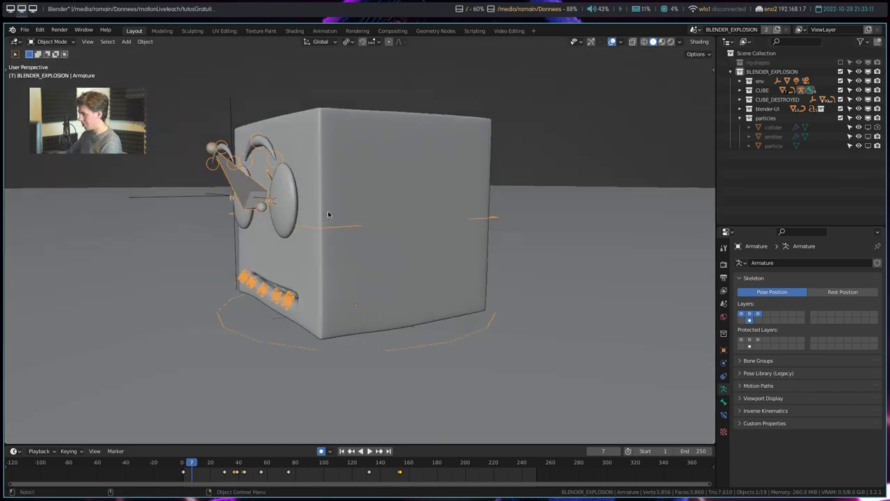
scroll(416, 223, "down", 3)
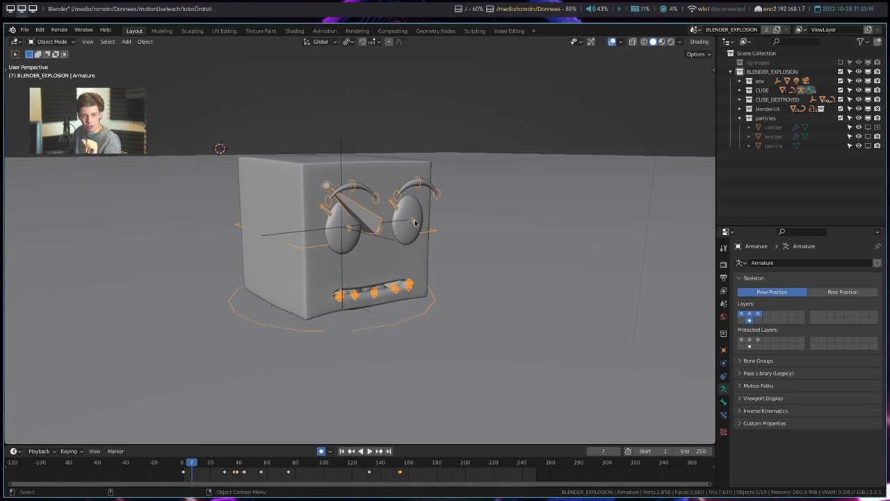
middle_click_drag(415, 222, 361, 179)
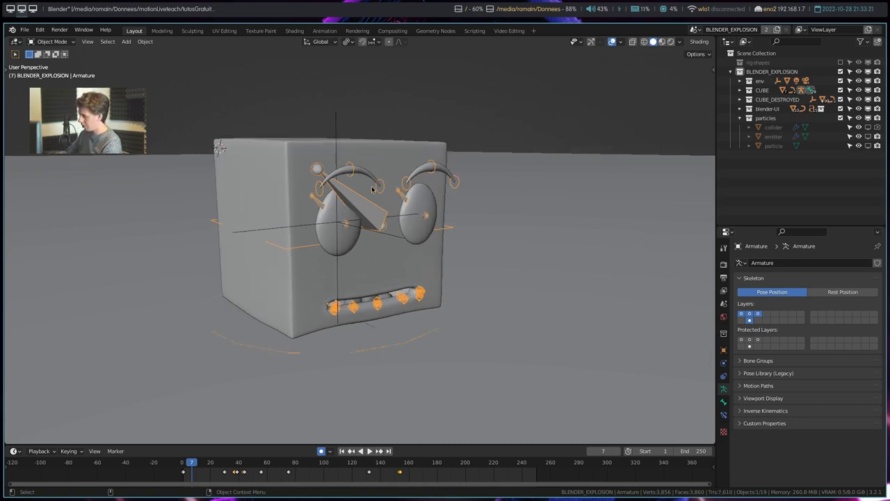
middle_click_drag(350, 287, 409, 278)
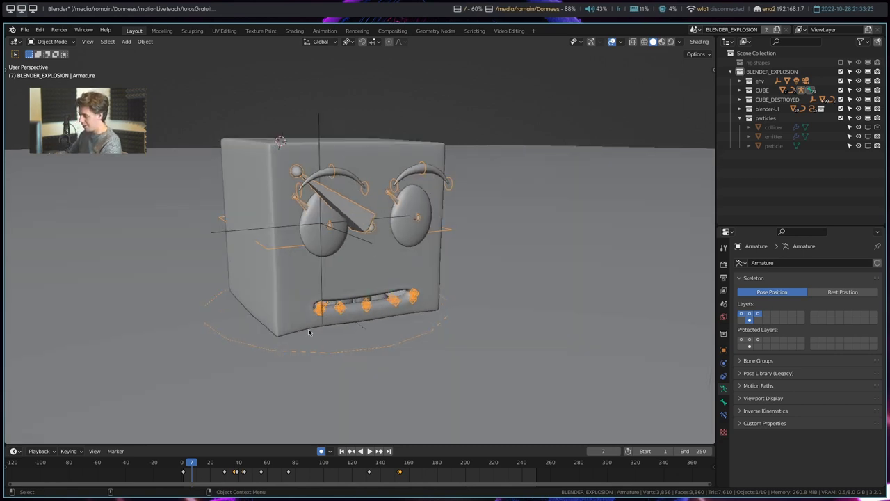
key("space")
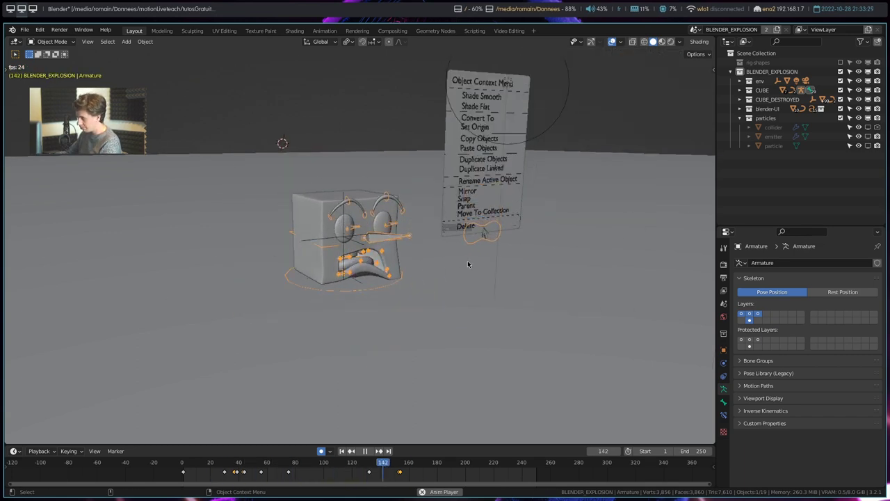
Stop playback at frame 157 and orbit around the scattered debris
key("space")
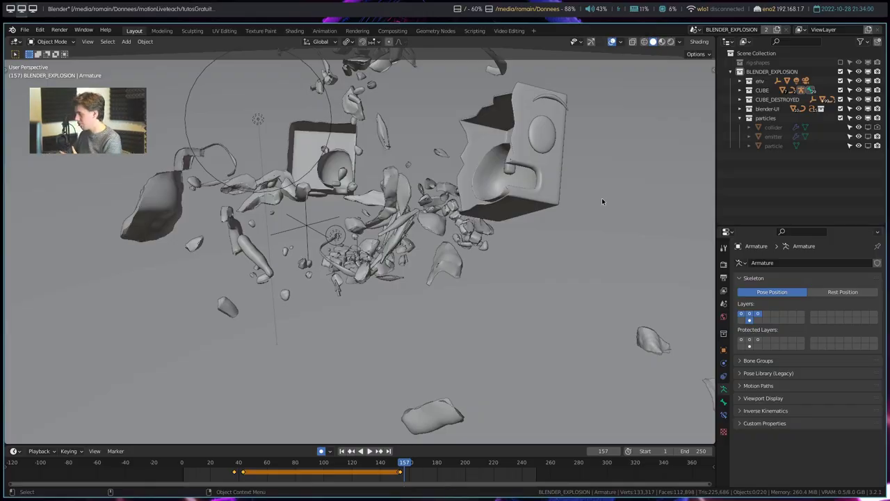
middle_click_drag(386, 254, 525, 248)
Scrub back to frame 147, replay to frame 156, and select a cube_destroyed fragment
scroll(418, 278, "up", 3)
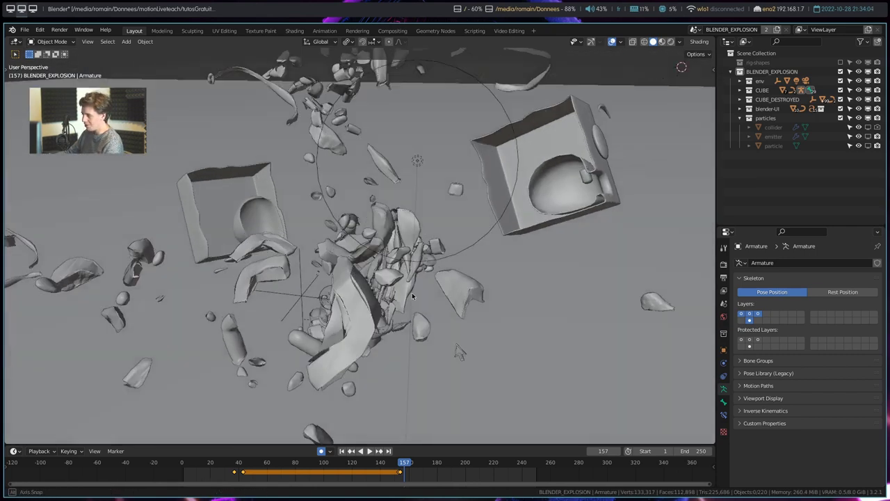
scroll(418, 279, "up", 3)
left_click_drag(408, 466, 391, 485)
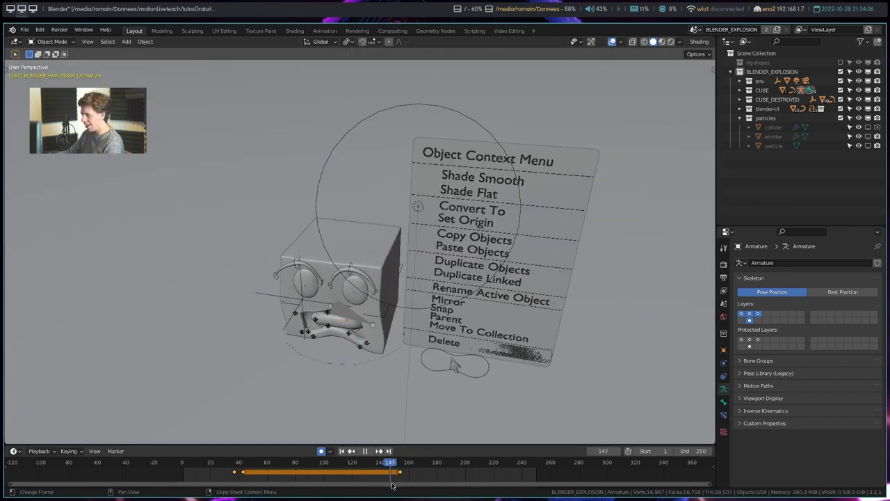
key("space")
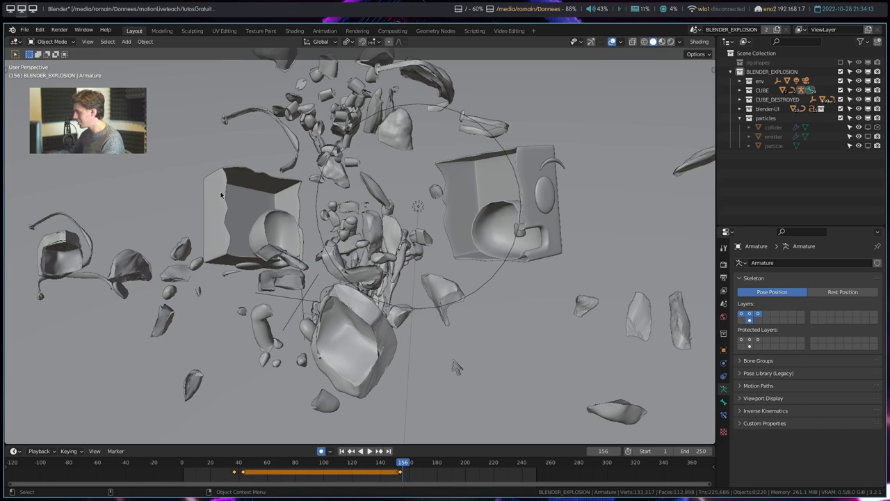
middle_click_drag(455, 367, 532, 276)
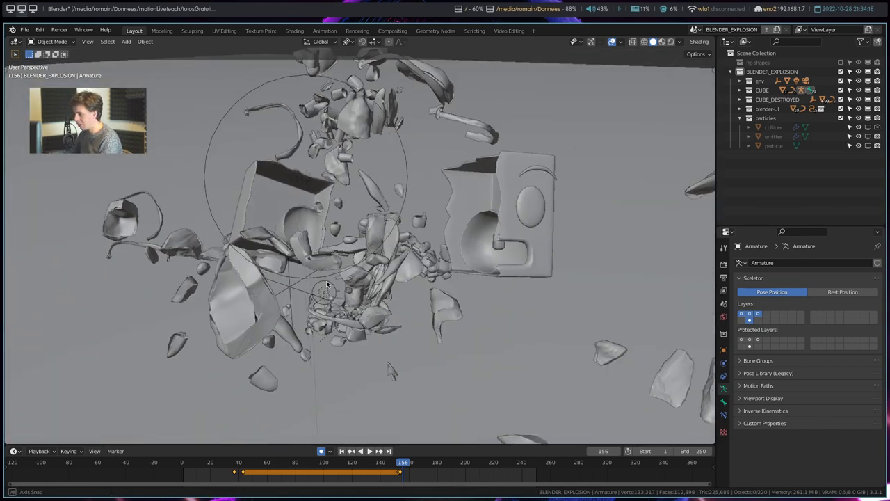
middle_click_drag(532, 277, 373, 370)
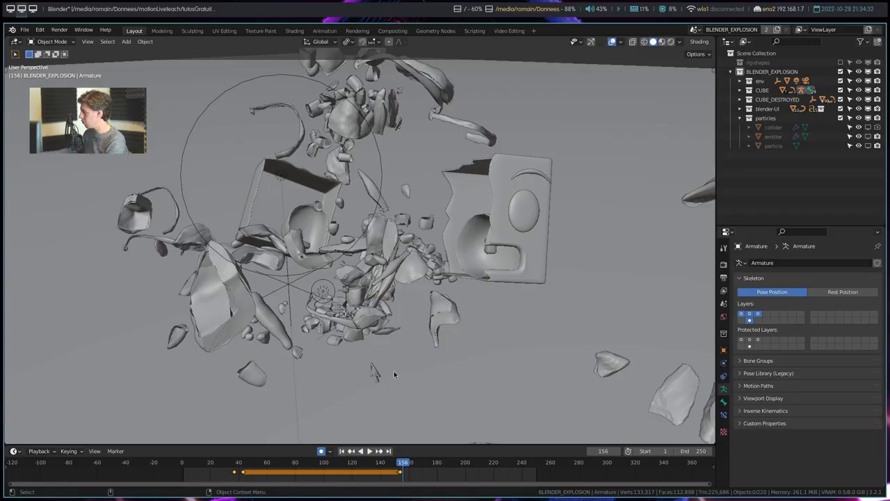
left_click(494, 183)
left_click(256, 195)
mouse_move(256, 195)
middle_mouse_down()
mouse_move(316, 187)
mouse_move(301, 198)
middle_mouse_up()
key("Tab")
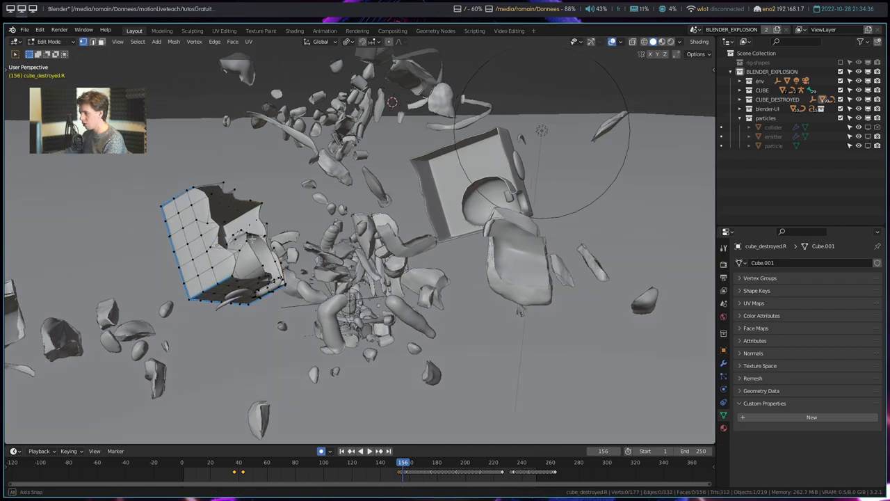
middle_click_drag(429, 142, 219, 183)
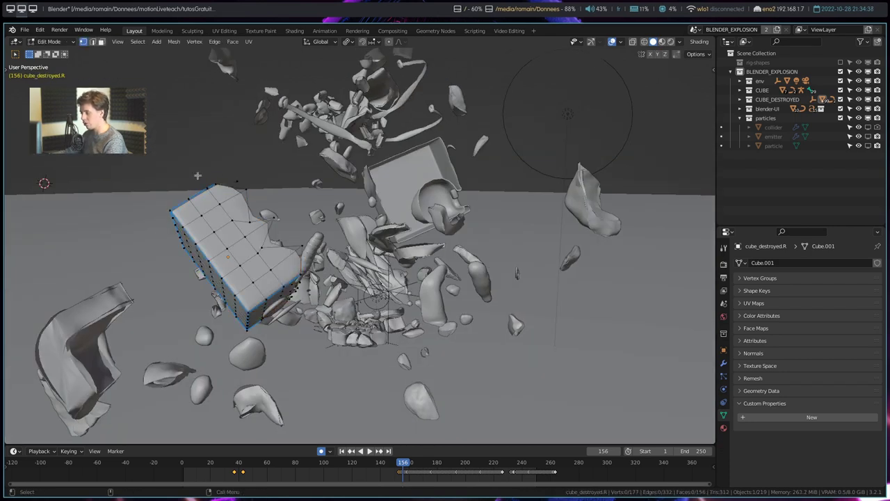
key("KP_Decimal")
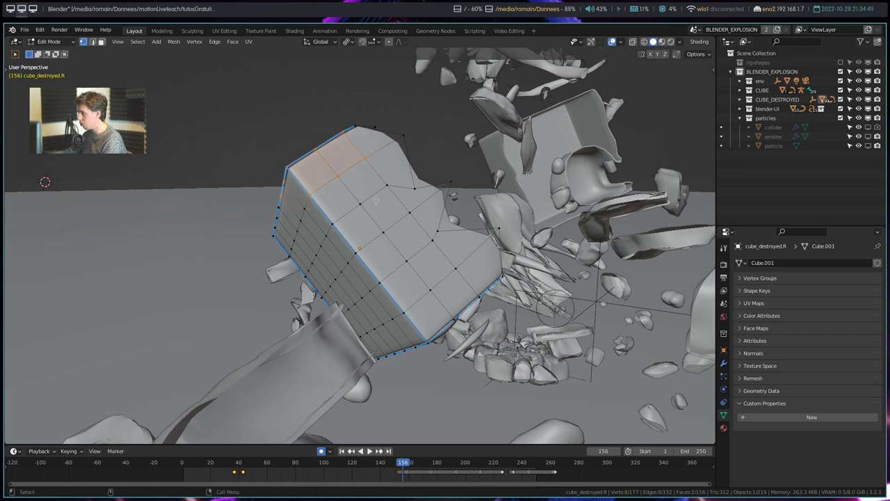
key("l")
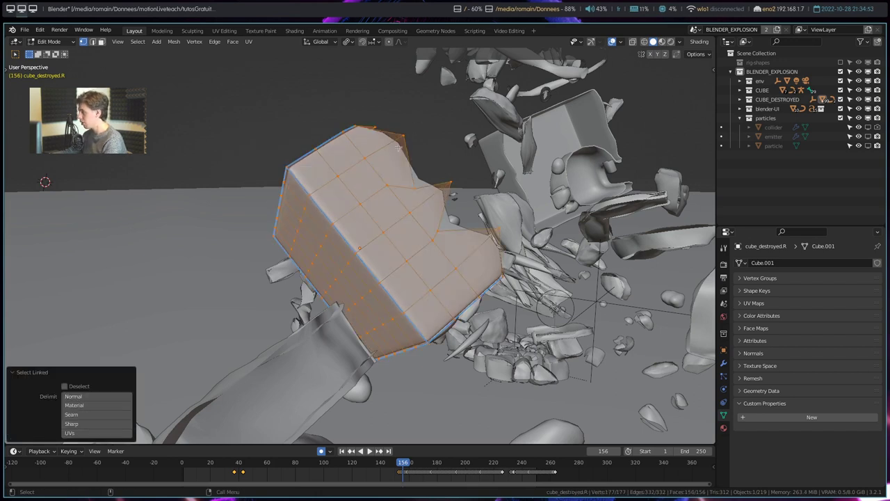
key("Tab")
mouse_move(403, 229)
middle_mouse_down()
mouse_move(584, 179)
mouse_move(529, 209)
middle_mouse_up()
scroll(416, 219, "down", 5)
left_click(584, 179)
left_click(529, 223)
Switch to wireframe, step back to frame 153, and reveal Cylinder.003 in the outliner
left_click(274, 212)
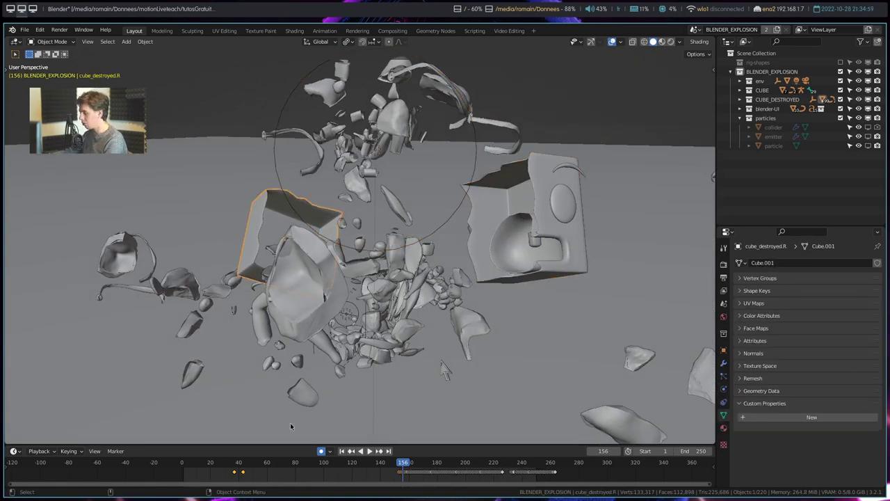
scroll(426, 318, "up", 3)
middle_click_drag(425, 318, 418, 285)
middle_click_drag(452, 241, 362, 268)
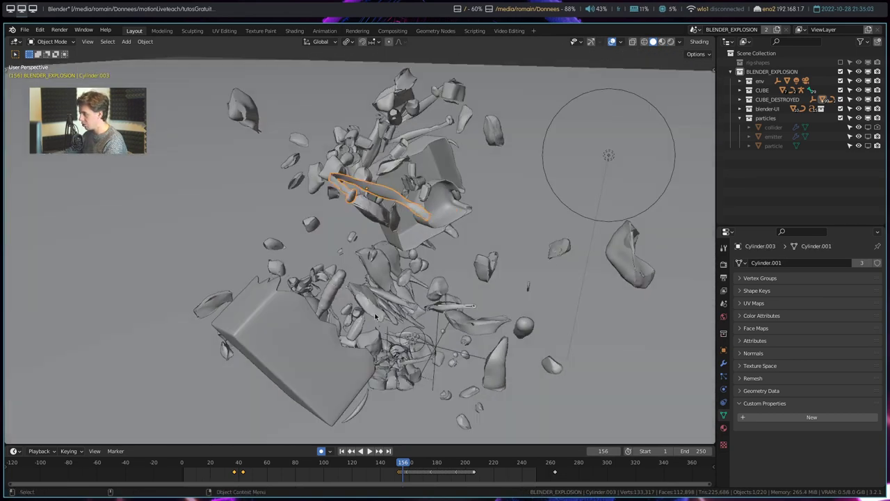
key("shift+z")
key("Left")
key("Left")
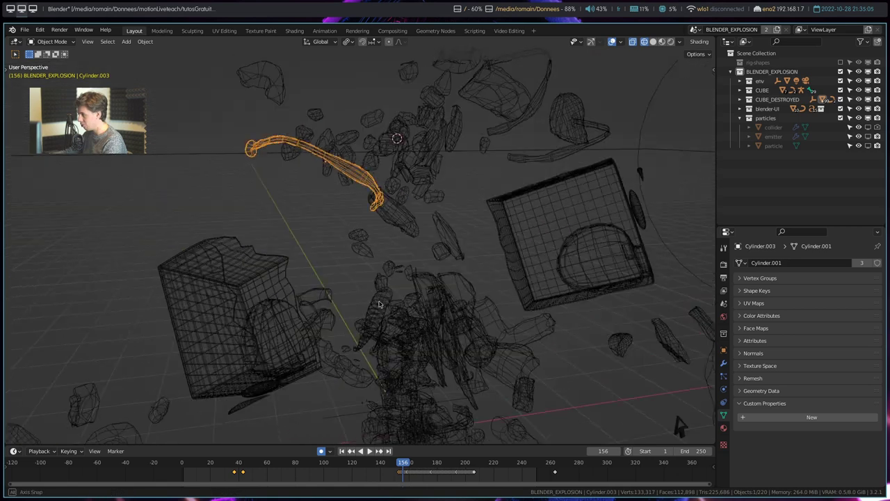
key("Left")
mouse_move(379, 304)
middle_mouse_down()
mouse_move(338, 264)
mouse_move(690, 158)
middle_mouse_up()
key("period")
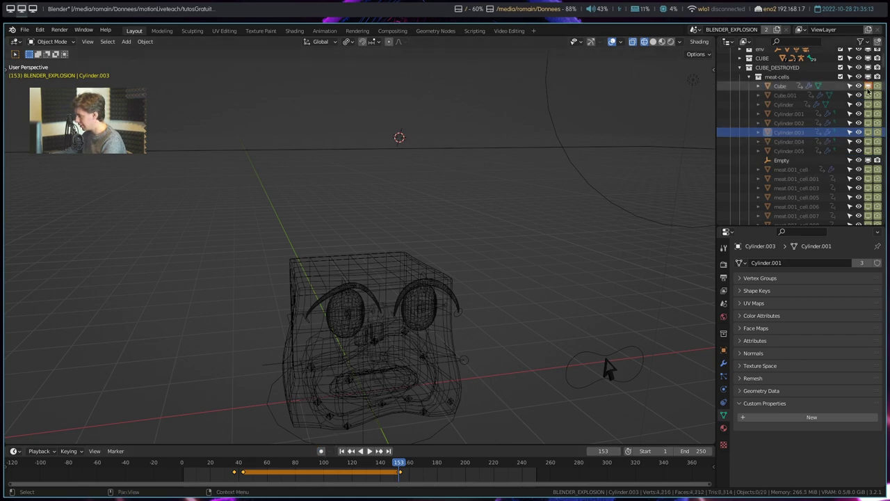
Disable Cube.001 in the viewport, return to solid shading, and settle on frame 153
scroll(868, 202, "down", 5)
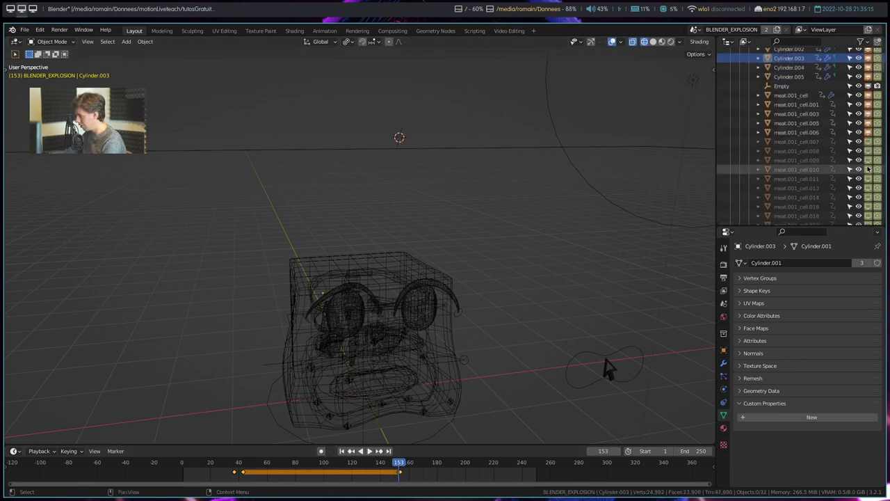
scroll(869, 149, "up", 3)
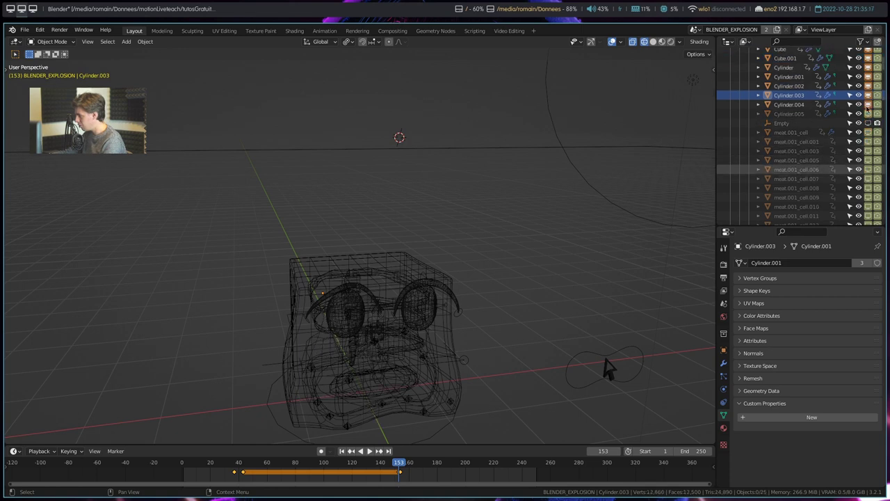
left_click(869, 61)
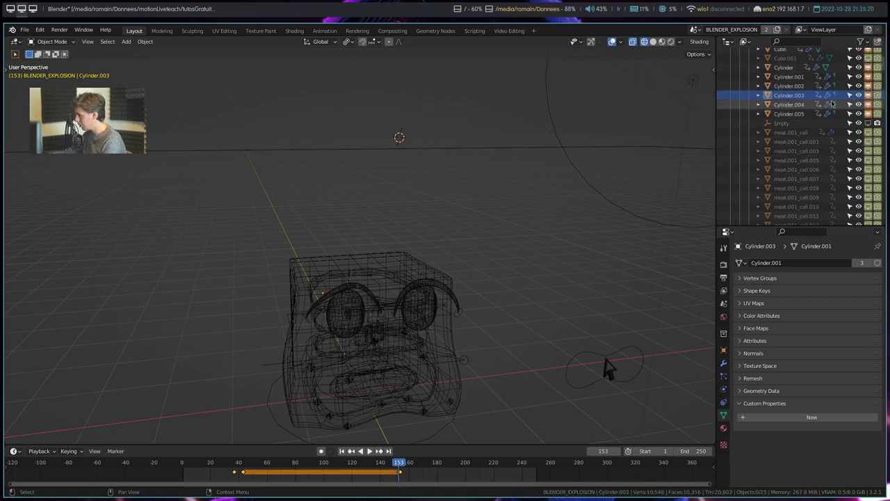
key("shift+z")
key("Left")
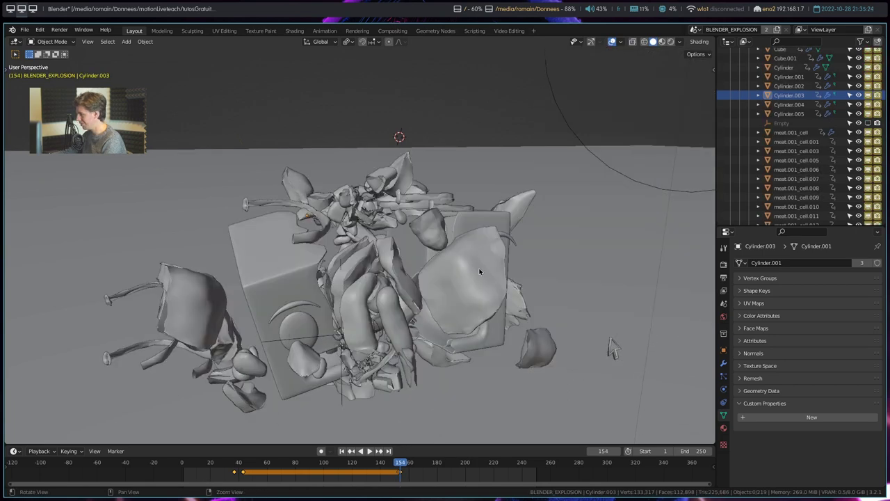
key("Right")
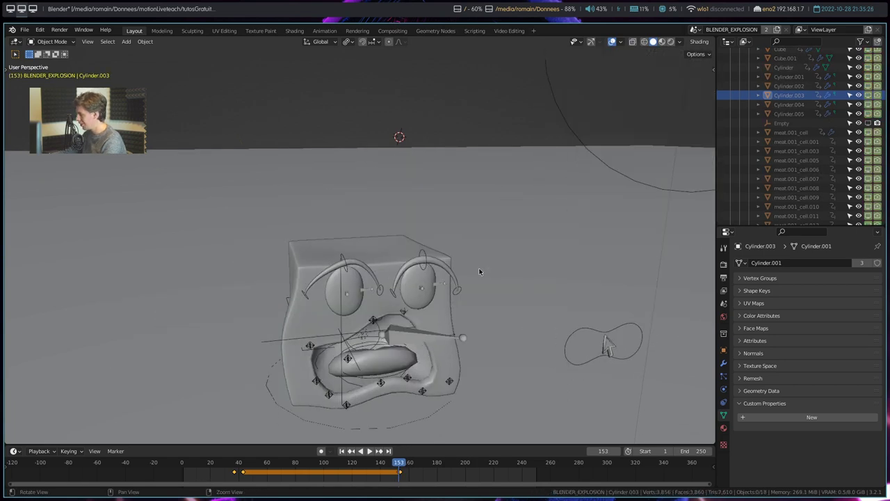
Hide the cube's outer shell with H and select the inner column
scroll(864, 64, "up", 2)
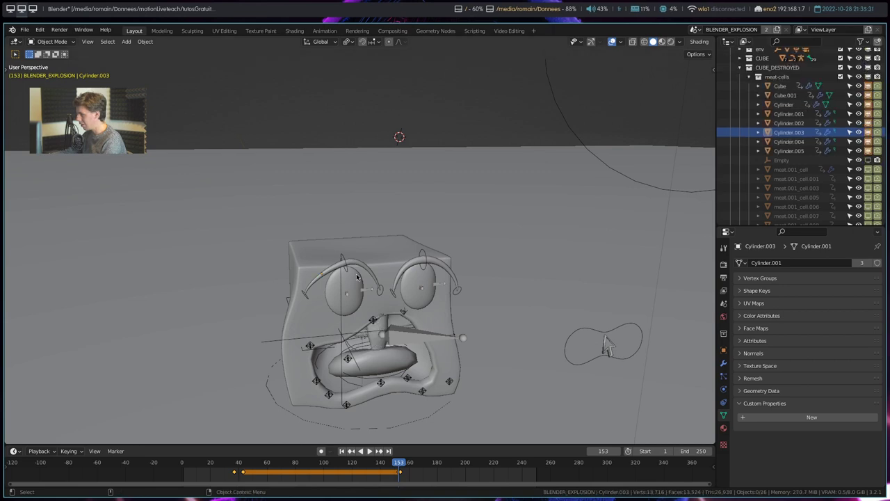
left_click(373, 257)
key("h")
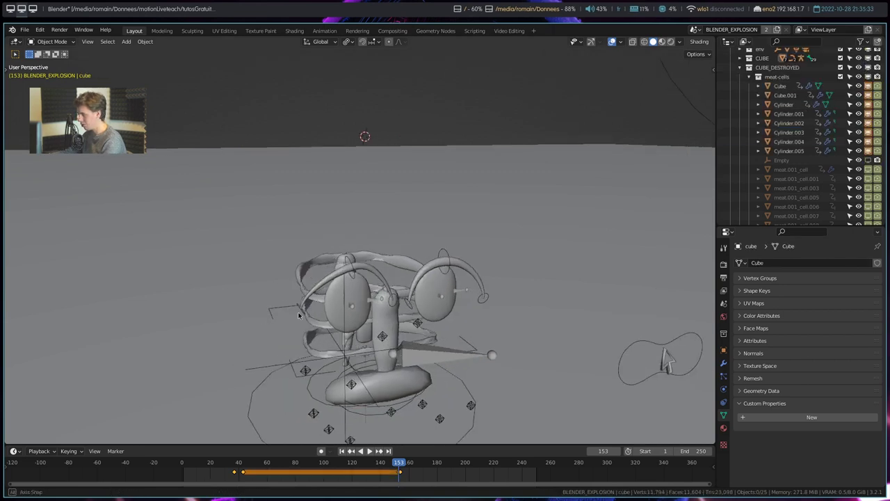
middle_click_drag(354, 295, 391, 257)
scroll(387, 280, "up", 5)
left_click(416, 292)
mouse_move(416, 292)
middle_mouse_down()
mouse_move(404, 360)
mouse_move(357, 285)
middle_mouse_up()
Inspect the rings, tongue and column, then show Cylinder.002's Displace modifier (strength -0.220)
left_click(404, 361)
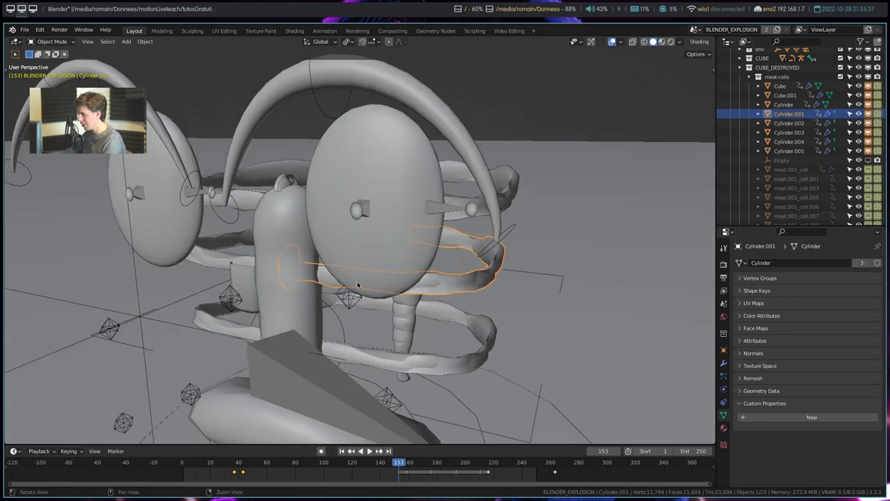
left_click(273, 271)
middle_click_drag(272, 271, 436, 300)
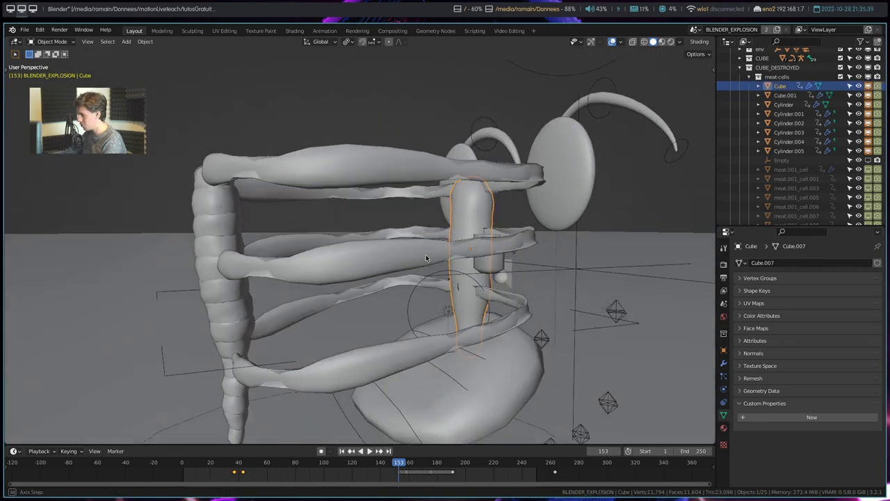
left_click(470, 331)
mouse_move(470, 331)
middle_mouse_down()
mouse_move(406, 271)
mouse_move(341, 288)
mouse_move(349, 300)
mouse_move(619, 250)
middle_mouse_up()
left_click(387, 284)
left_click(341, 288)
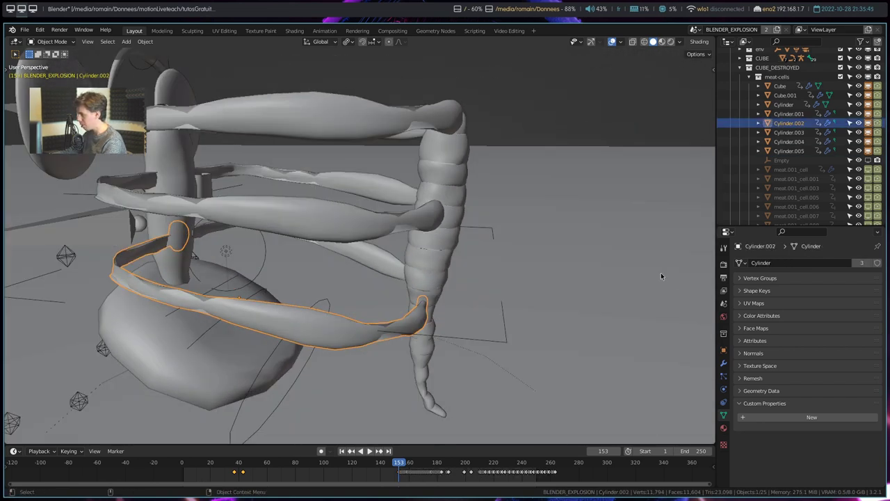
left_click(723, 364)
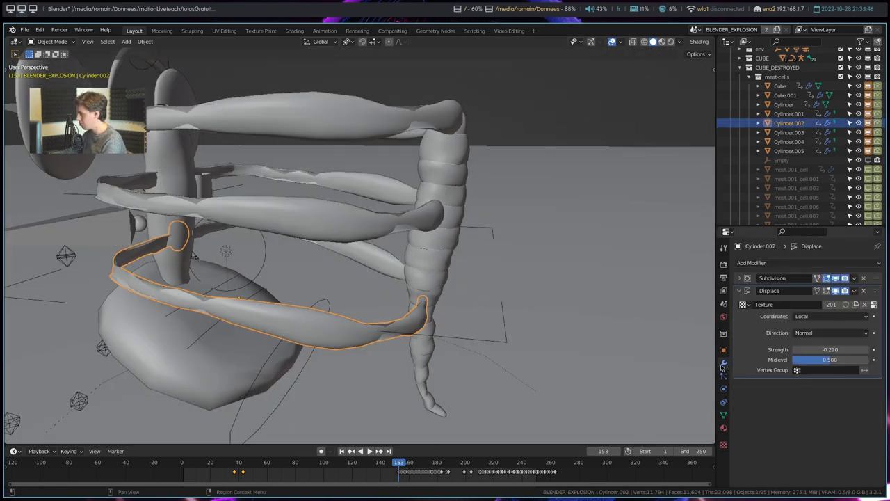
Toggle Cylinder.002's Displace modifier off and back on to compare the ring
left_click(839, 292)
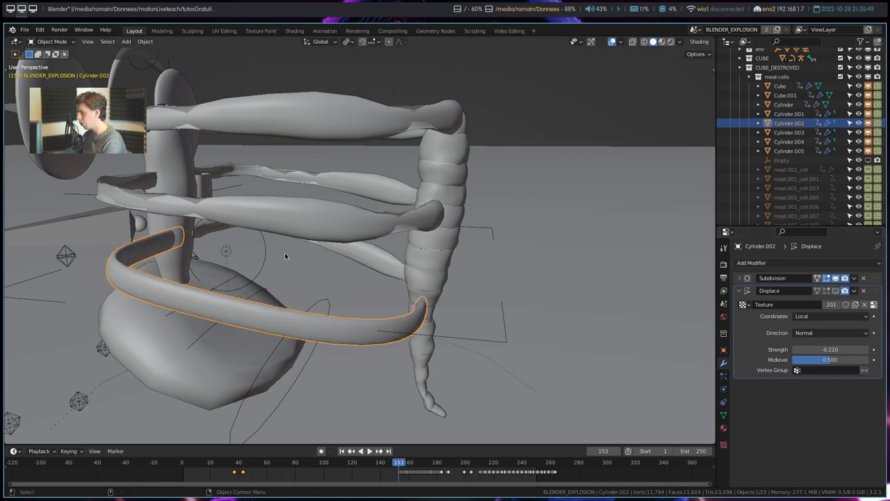
left_click(837, 291)
middle_click_drag(399, 290, 392, 304)
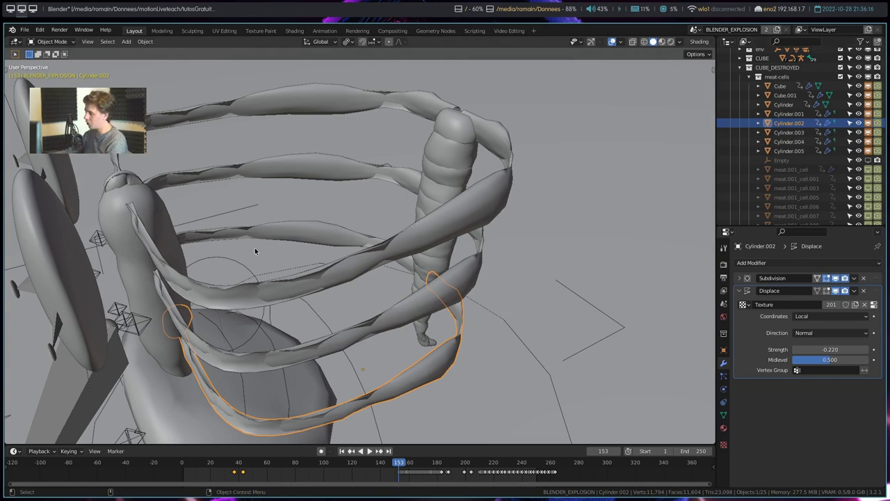
middle_click_drag(255, 251, 380, 219)
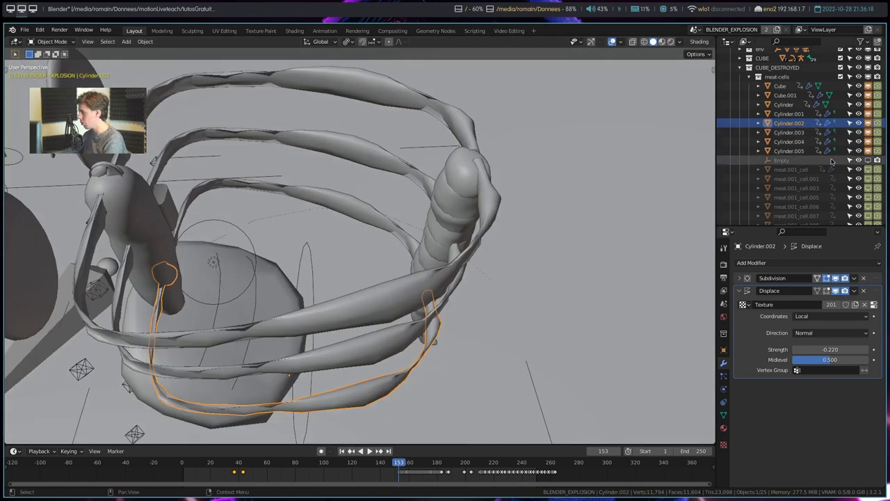
Select meat.001_cell, view the face from the front, and hide one meat.001 cell fragment
left_click(816, 170)
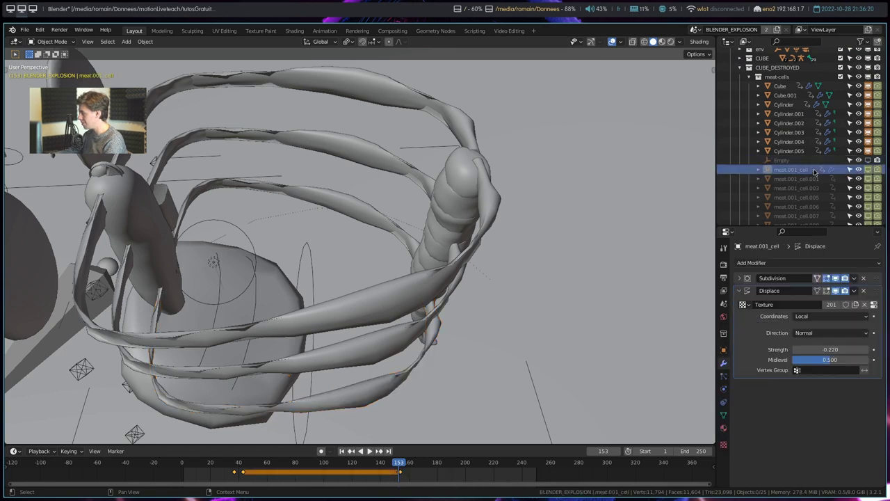
mouse_move(525, 301)
middle_mouse_down()
mouse_move(320, 207)
mouse_move(321, 228)
middle_mouse_up()
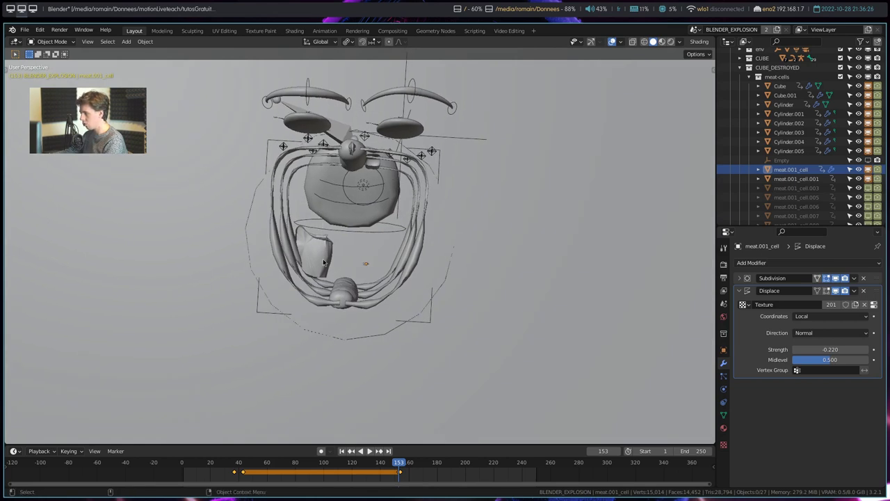
scroll(743, 183, "down", 2)
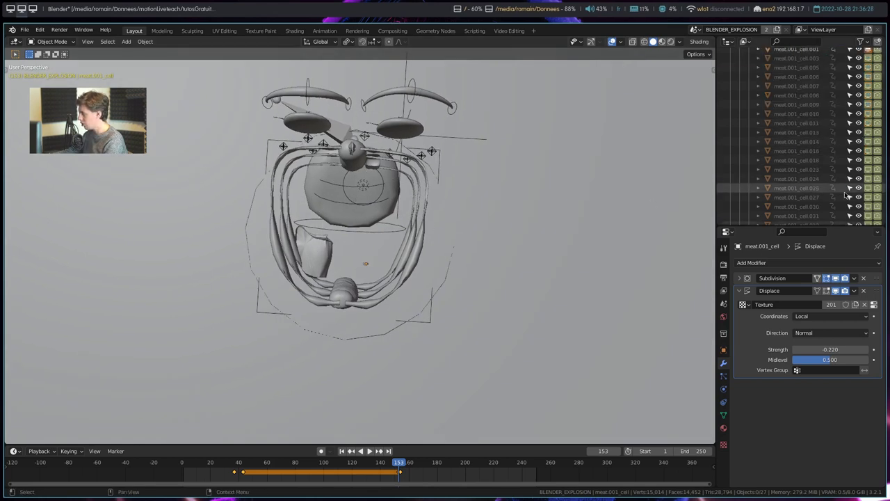
left_click(868, 132)
scroll(838, 185, "down", 5)
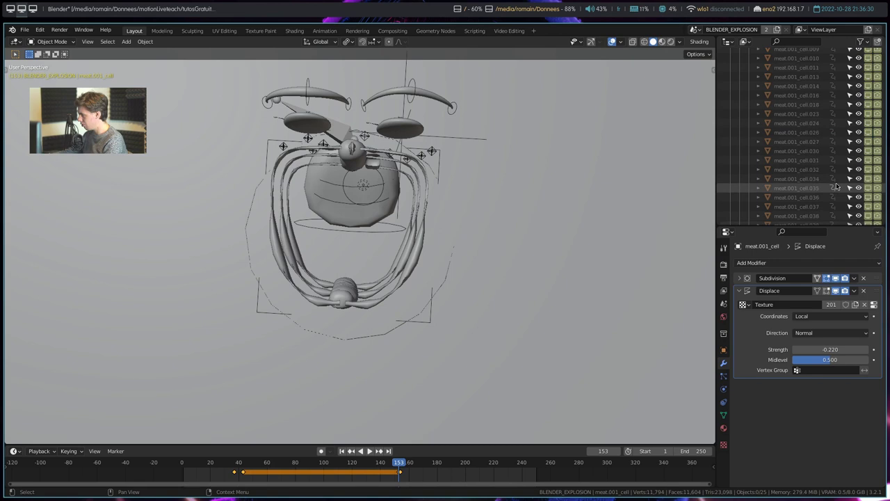
scroll(824, 187, "down", 10)
Toggle Outliner visibility of meat, meat.001, meat.002 and Plane.001 to compare the meshes
scroll(826, 167, "down", 2)
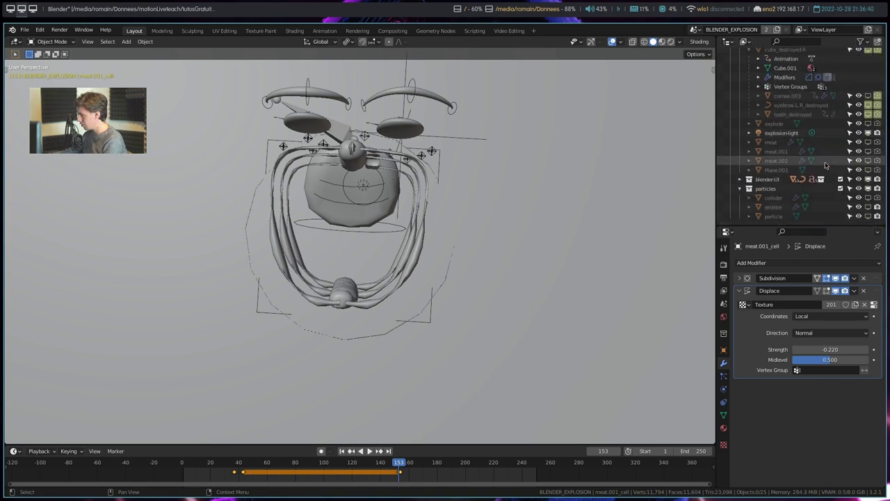
left_click_drag(868, 151, 868, 161)
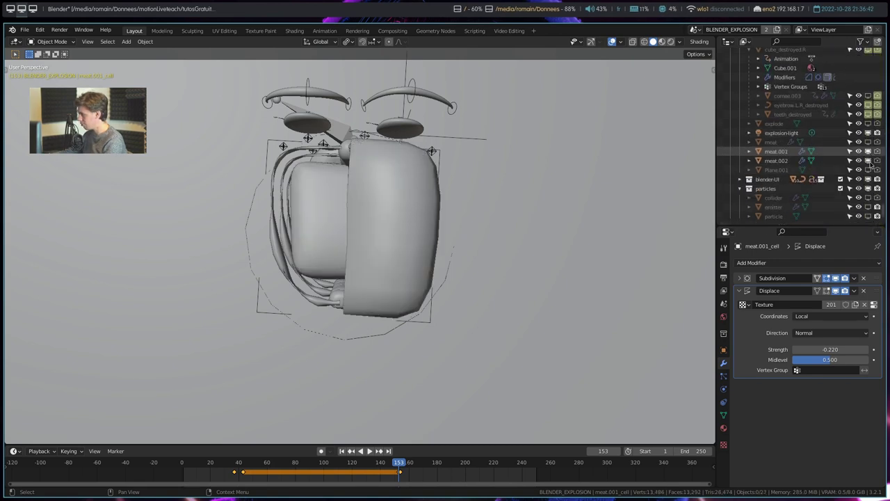
mouse_move(578, 192)
middle_mouse_down()
mouse_move(648, 155)
mouse_move(485, 193)
mouse_move(559, 168)
middle_mouse_up()
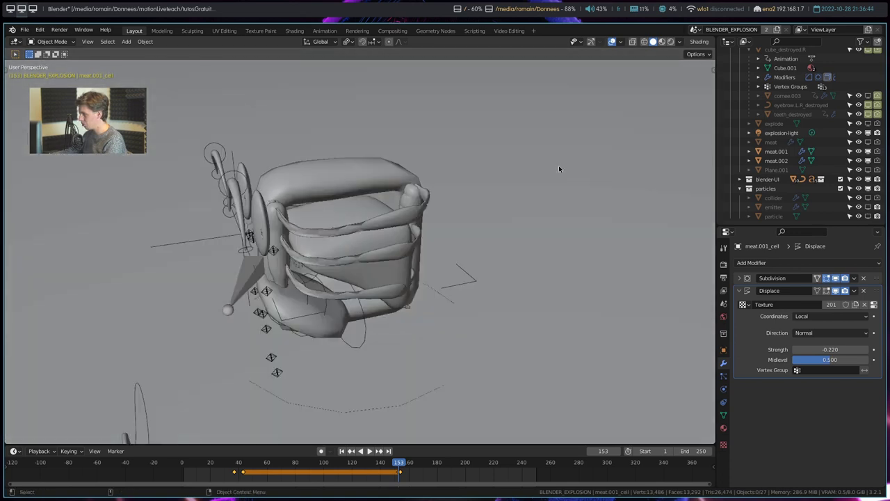
left_click(868, 142)
middle_click_drag(464, 244, 725, 182)
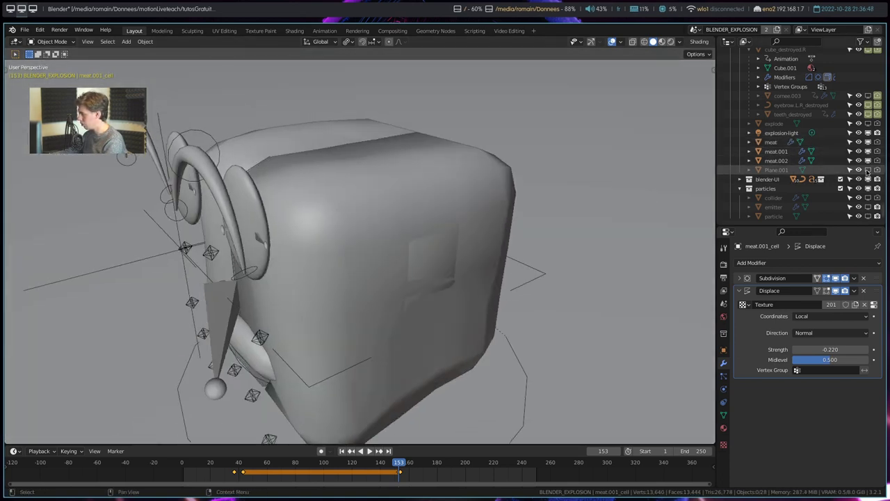
left_click_drag(869, 170, 868, 142)
middle_click_drag(529, 230, 549, 222)
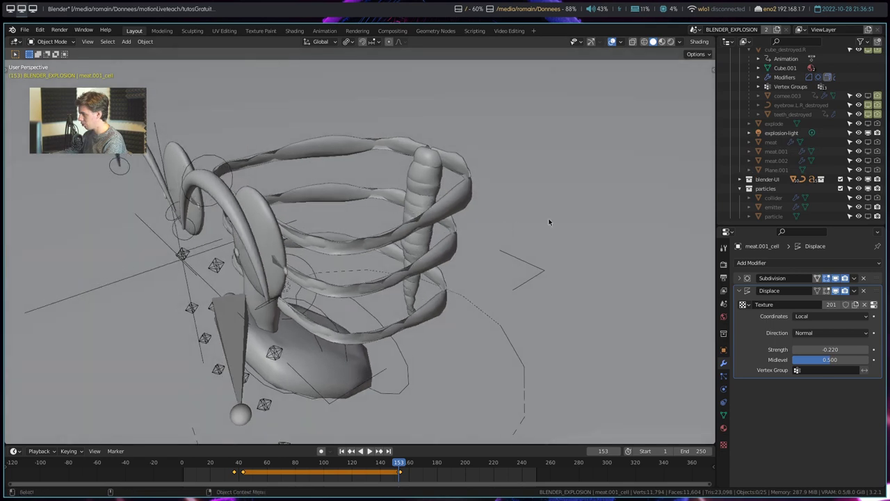
Show meat.001 and meat.002 again, hide Plane.001, and show the original meat
left_click(868, 151)
mouse_move(353, 225)
middle_mouse_down()
mouse_move(568, 195)
mouse_move(477, 205)
middle_mouse_up()
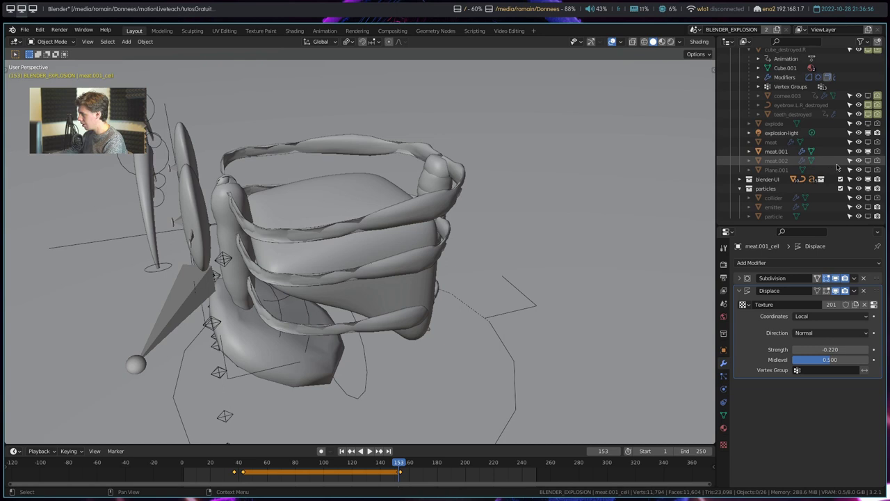
left_click(868, 162)
mouse_move(503, 218)
middle_mouse_down()
mouse_move(378, 201)
mouse_move(394, 183)
mouse_move(390, 203)
middle_mouse_up()
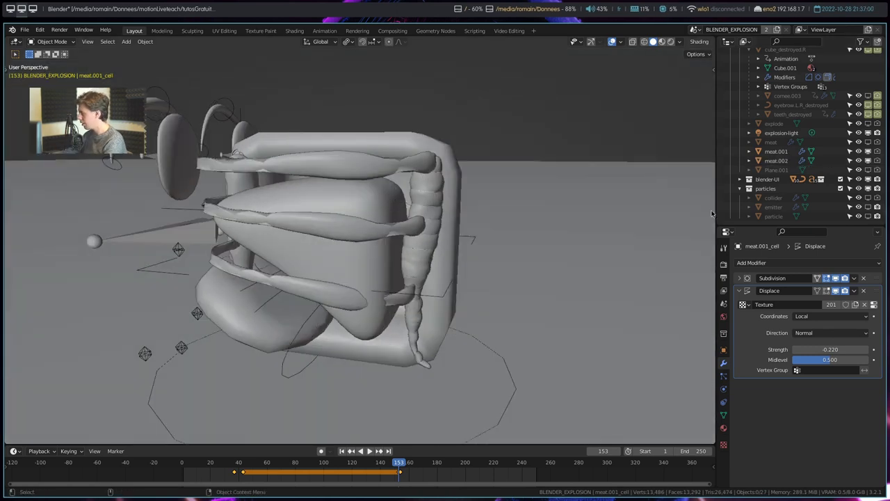
left_click(868, 169)
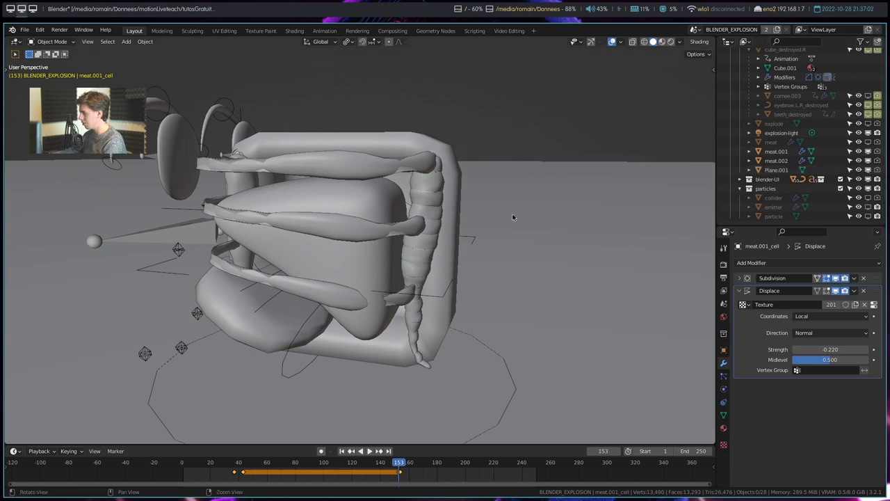
left_click(868, 142)
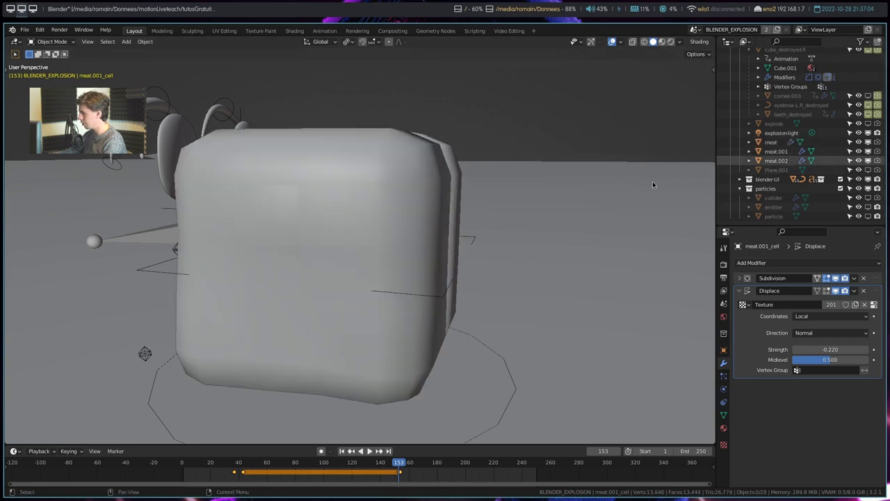
Select the meat object and briefly inspect it in Edit Mode
middle_click_drag(368, 231, 392, 240)
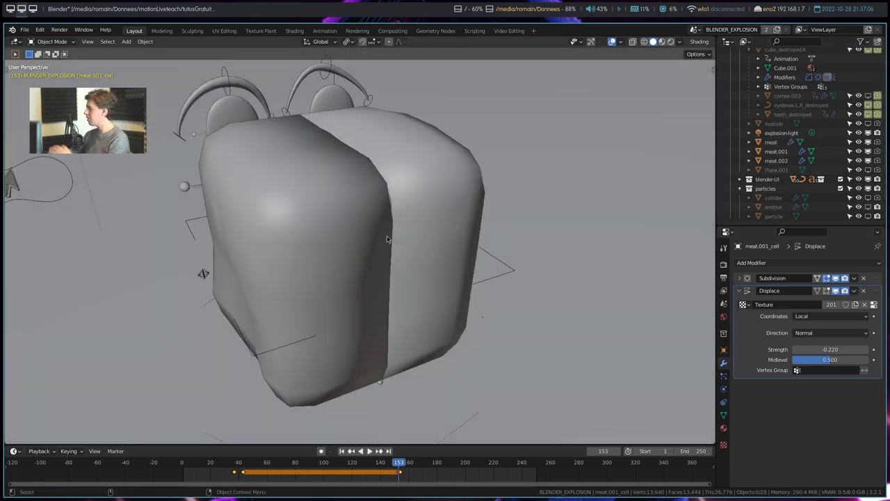
left_click(391, 240)
key("Tab")
mouse_move(392, 240)
middle_mouse_down()
mouse_move(317, 236)
mouse_move(353, 228)
mouse_move(386, 252)
middle_mouse_up()
key("Tab")
Hide meat.002 so the open cube shell with its ribs shows
left_click(323, 231)
left_click(304, 235, "shift")
left_click(860, 160)
left_click(861, 160)
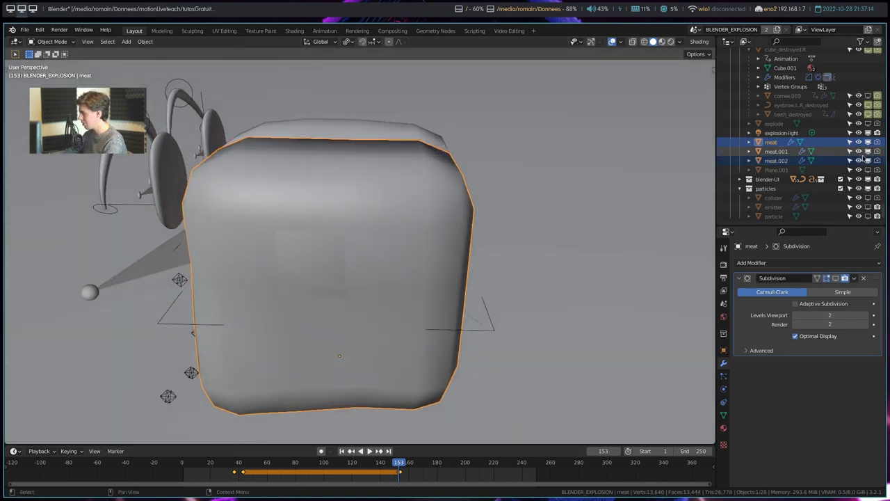
left_click(859, 160)
mouse_move(389, 229)
middle_mouse_down()
mouse_move(259, 213)
mouse_move(318, 150)
middle_mouse_up()
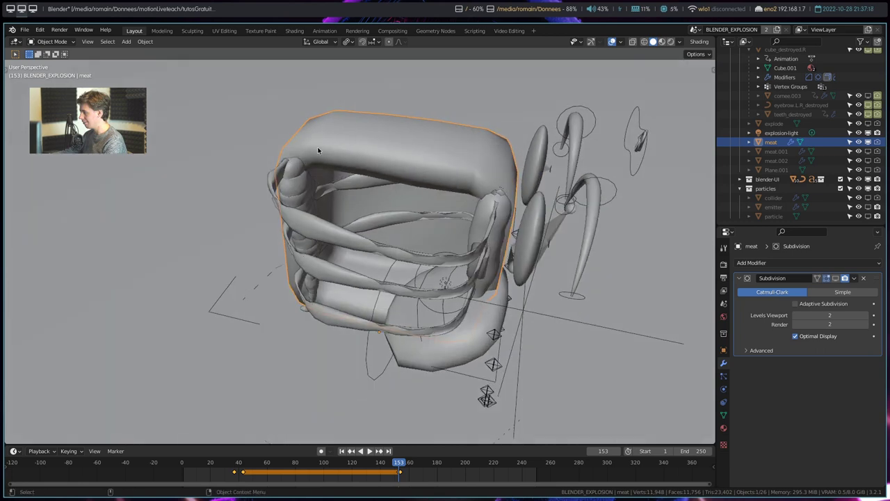
mouse_move(319, 149)
middle_mouse_down()
mouse_move(361, 183)
mouse_move(431, 174)
middle_mouse_up()
Show the meat_cell.075 to .079 fragments and orbit to a frontal view
scroll(794, 140, "up", 5)
scroll(794, 140, "up", 3)
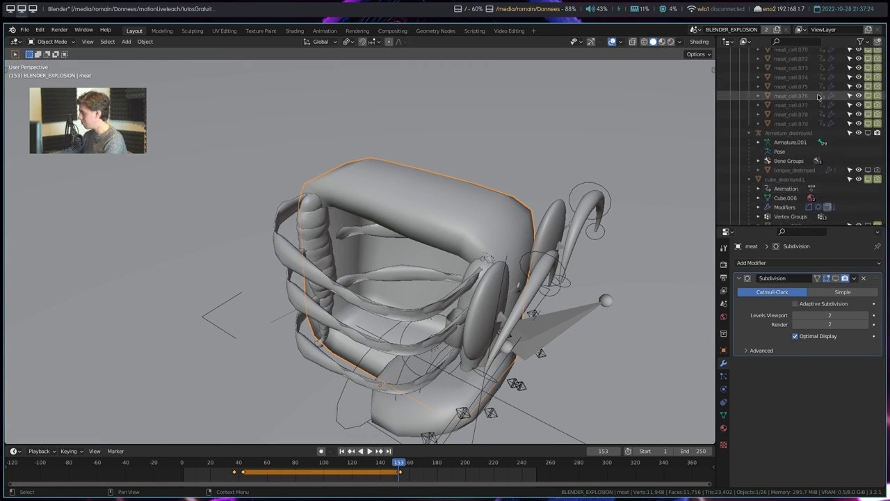
left_click_drag(868, 86, 868, 123)
middle_click_drag(508, 202, 459, 202)
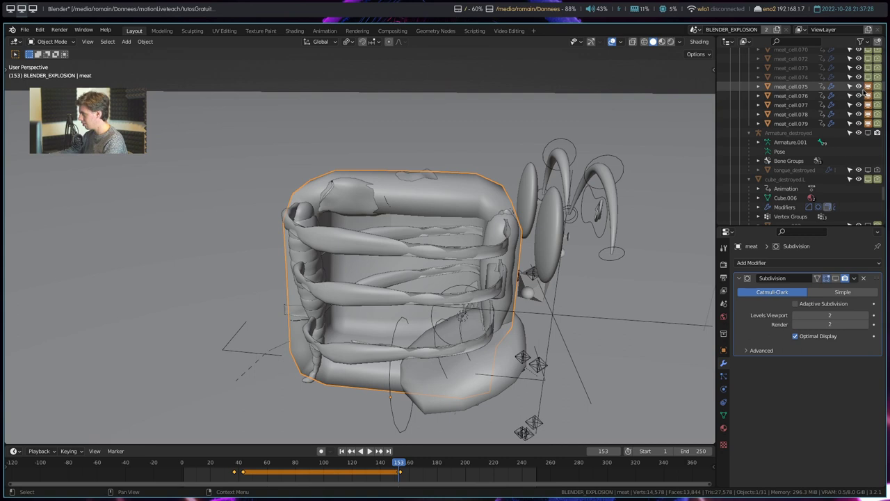
left_click_drag(869, 86, 868, 122)
scroll(791, 135, "down", 6)
scroll(791, 135, "down", 4)
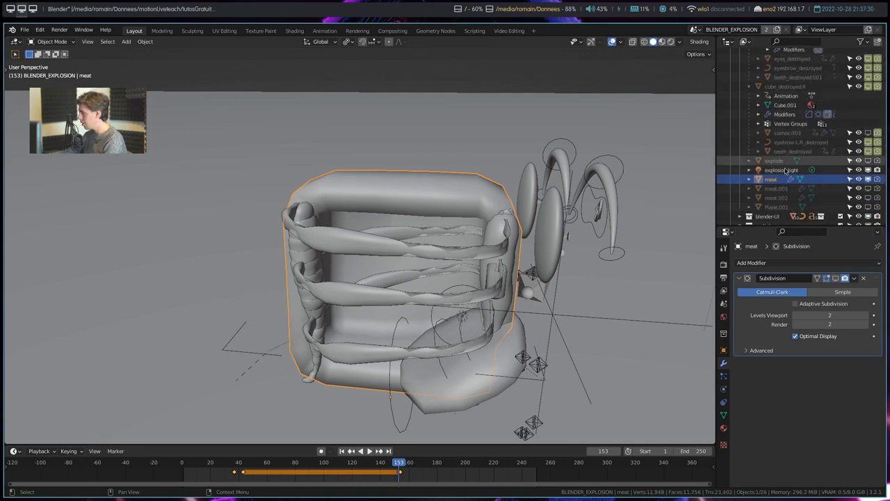
mouse_move(432, 223)
middle_mouse_down()
mouse_move(393, 219)
mouse_move(385, 229)
middle_mouse_up()
Open Cell Fracture via 'frac' search, pick Annotation Pencil as source, then cancel
key("F3")
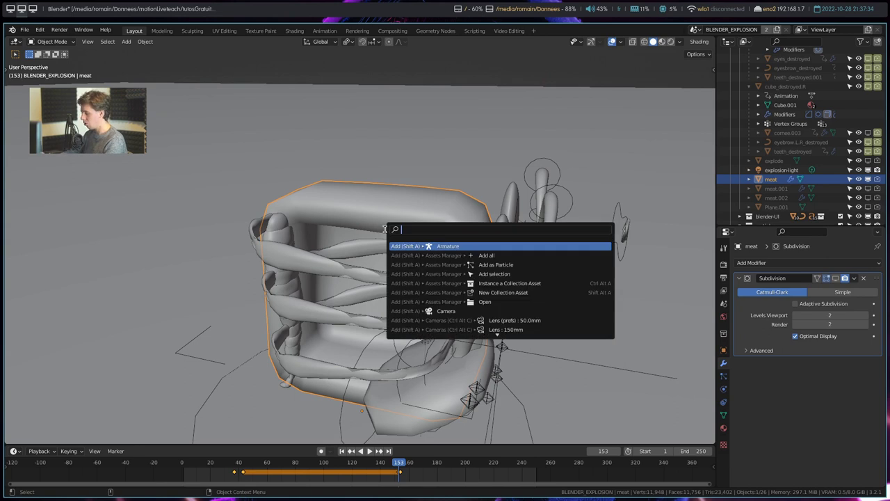
type("frac")
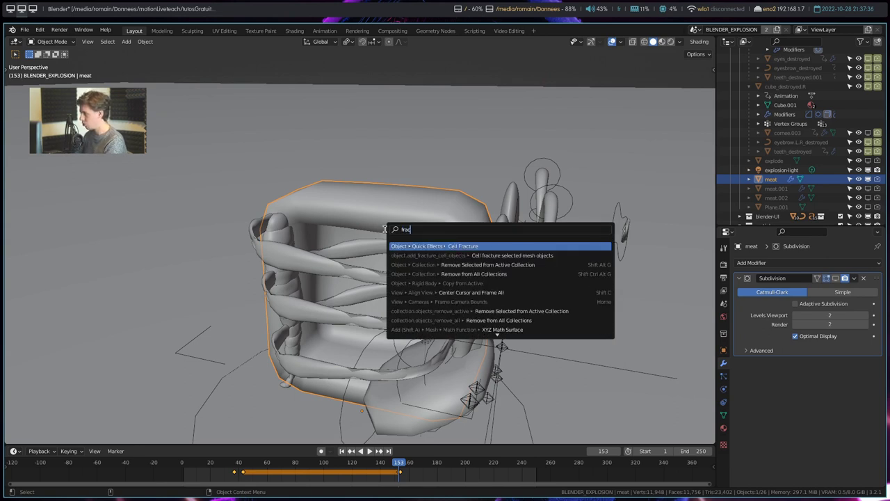
key("Return")
left_click_drag(388, 236, 192, 114)
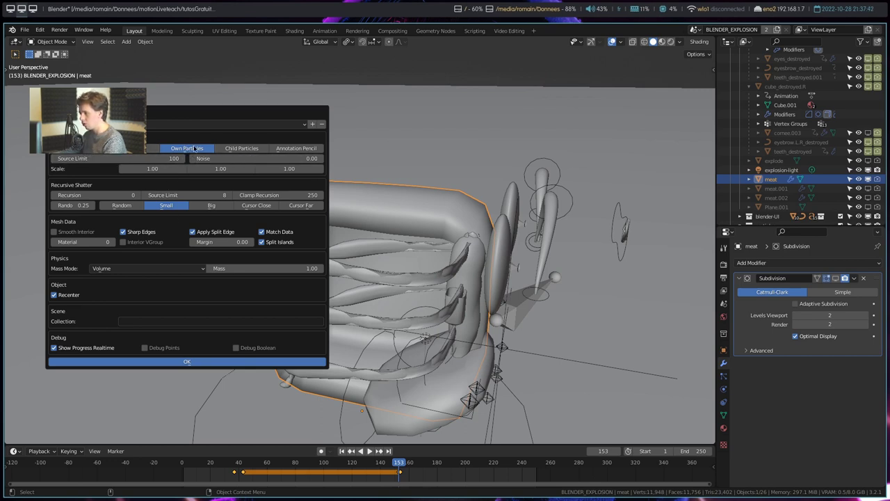
left_click(285, 149)
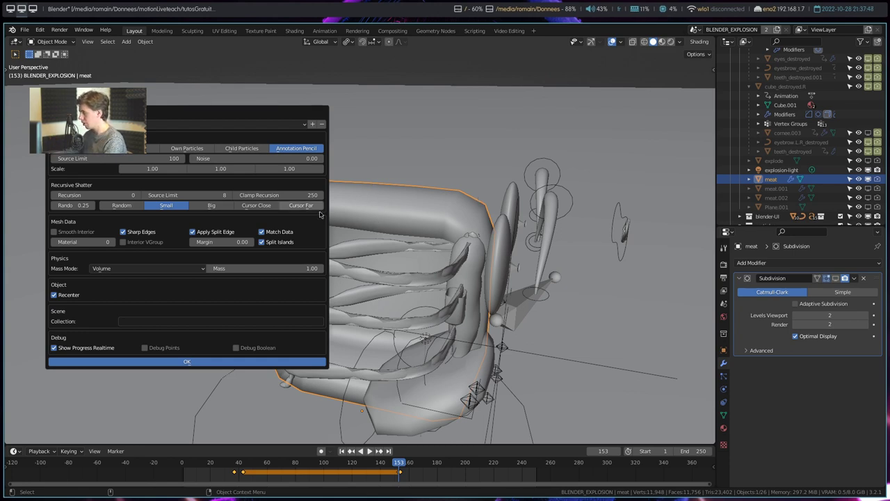
left_click(349, 207)
Open the N sidebar and browse its tabs to the View settings
key("n")
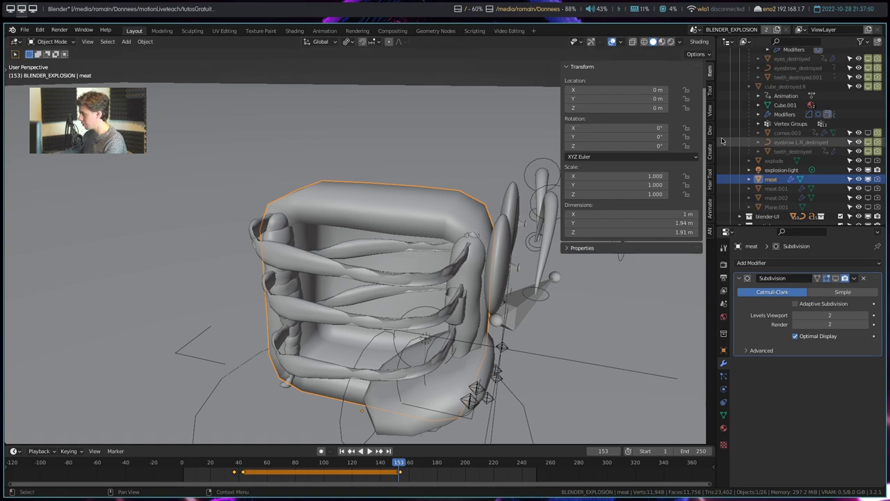
left_click(710, 209)
left_click(710, 232)
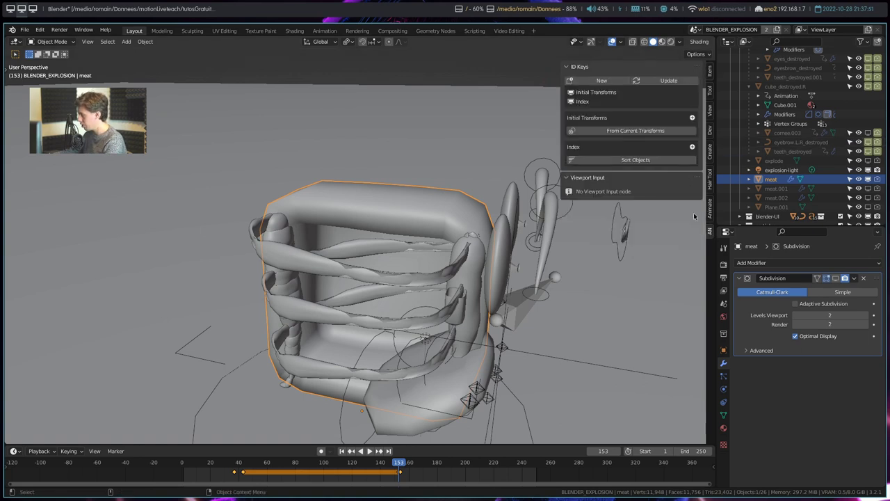
left_click(709, 151)
left_click(710, 178)
left_click(711, 117)
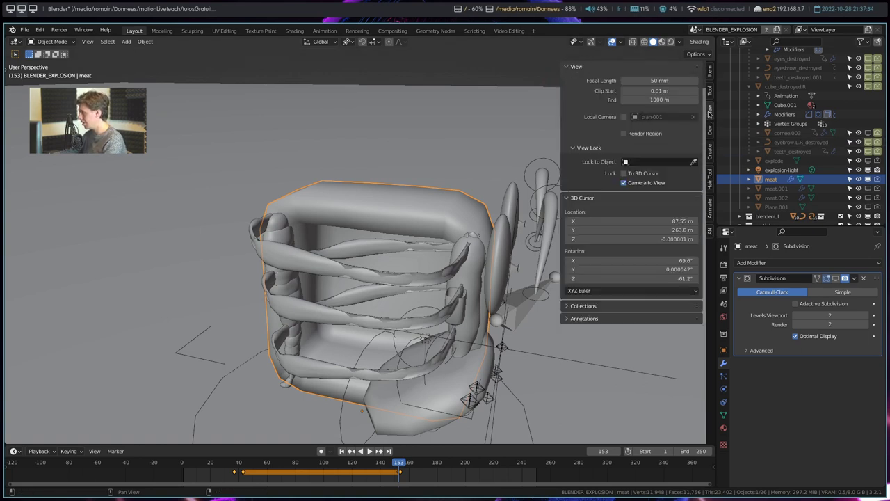
Draw three blue annotation strokes over the meat cube with the Annotate tool, then return to Select Box
left_click(606, 318)
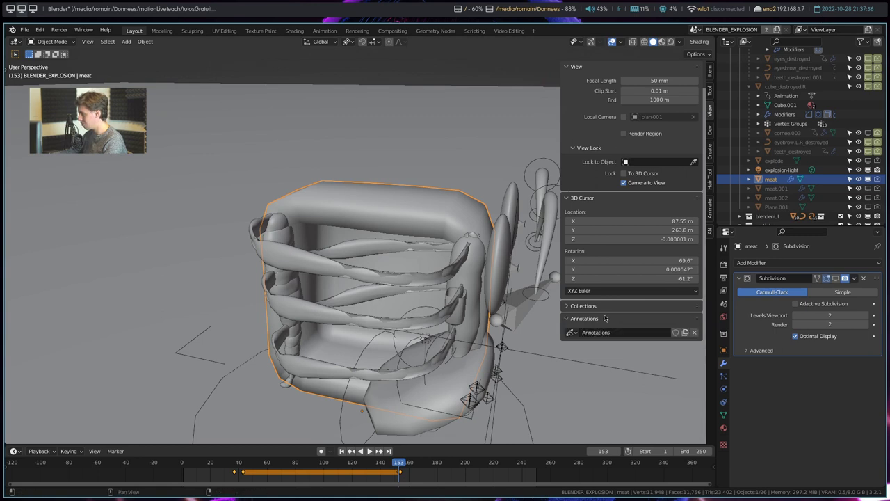
mouse_move(412, 301)
middle_mouse_down()
mouse_move(322, 297)
mouse_move(243, 236)
middle_mouse_up()
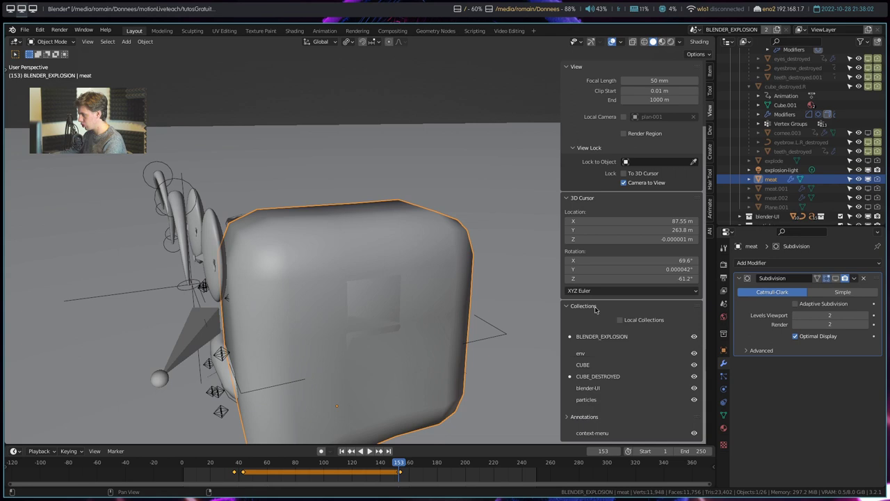
key("t")
left_click(17, 174)
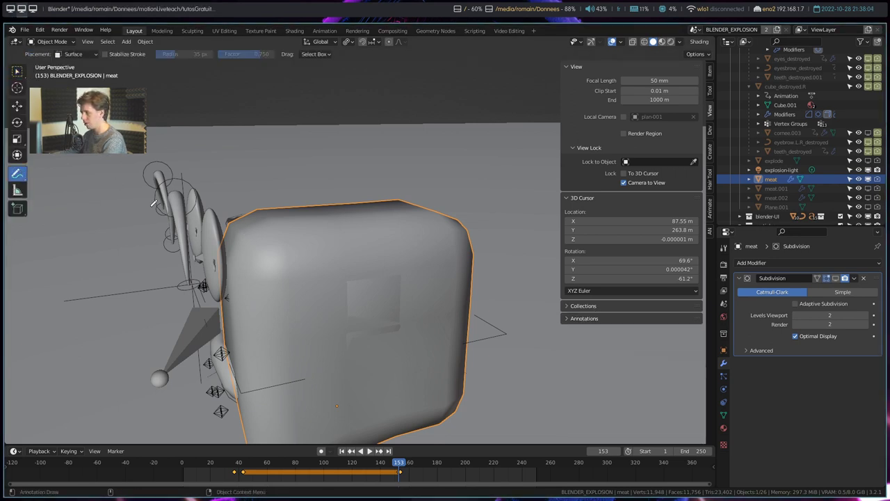
left_click_drag(357, 237, 331, 300)
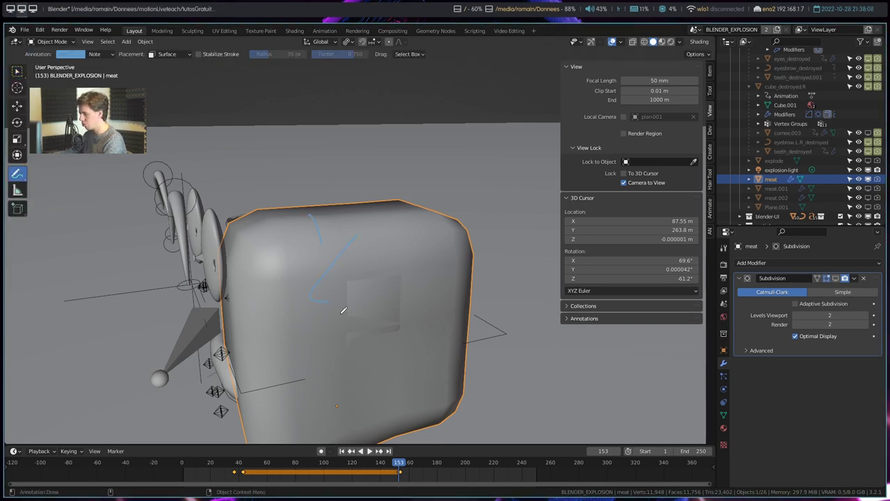
left_click_drag(265, 240, 469, 343)
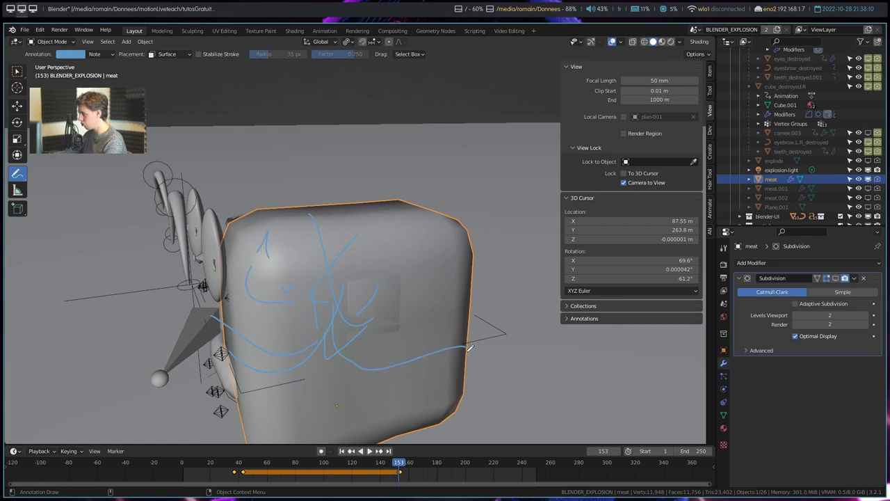
left_click_drag(431, 233, 315, 388)
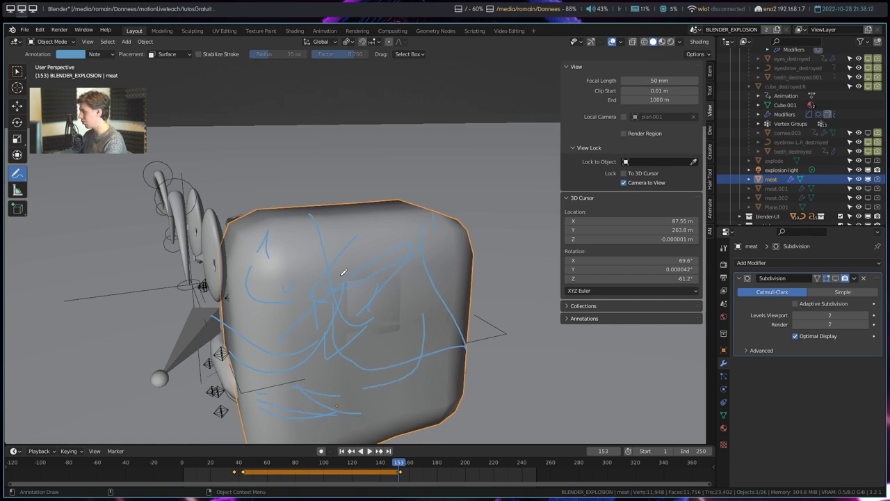
middle_click_drag(299, 381, 384, 298)
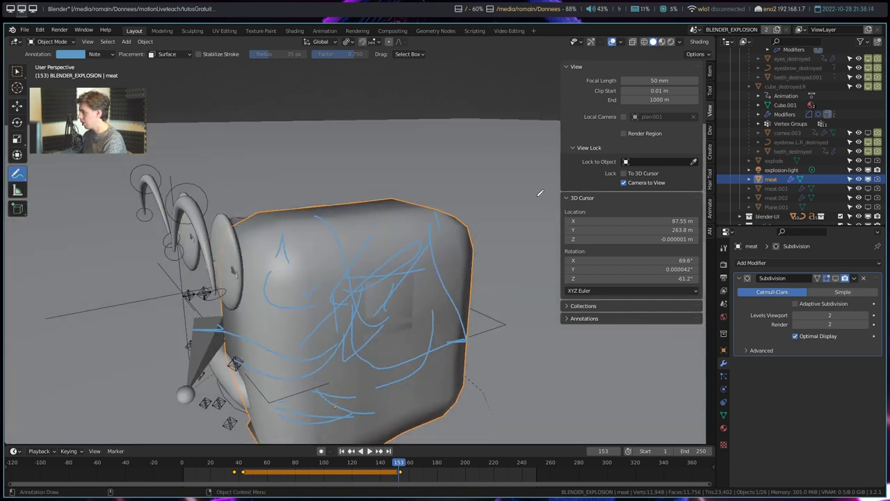
left_click(16, 72)
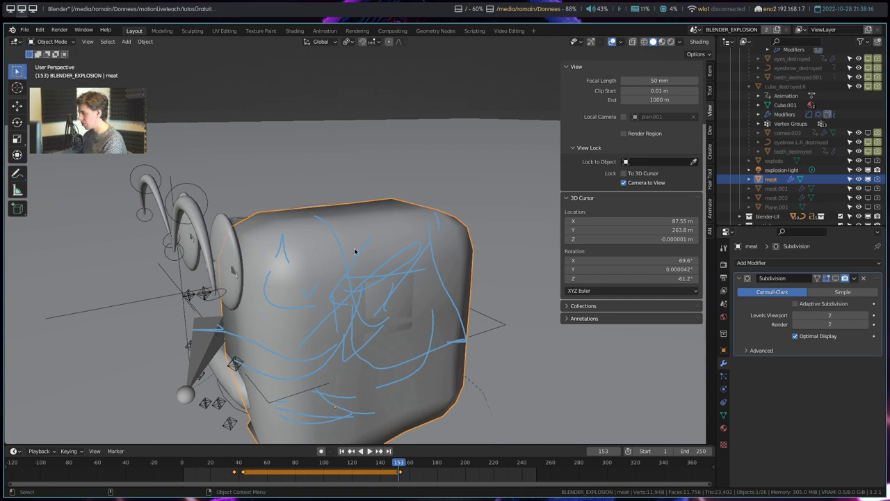
key("F3")
Run Cell Fracture on the meat mesh with Annotation Pencil as the point source
key("Return")
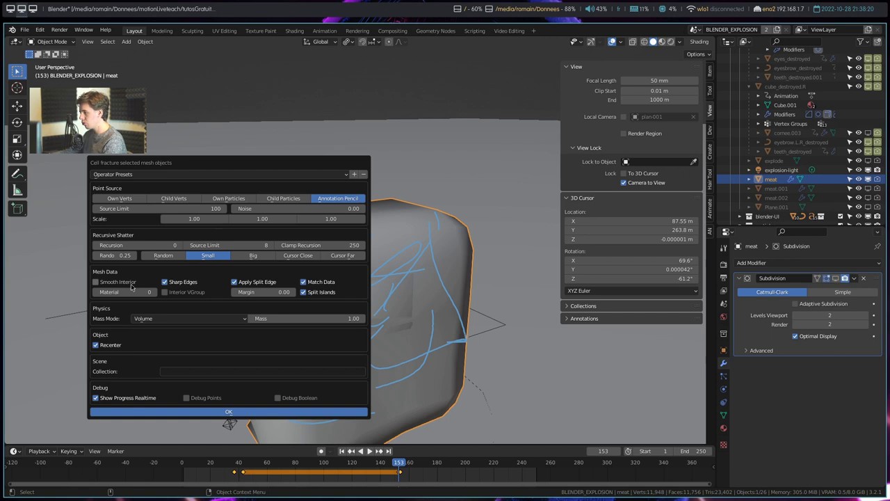
left_click_drag(174, 243, 197, 256)
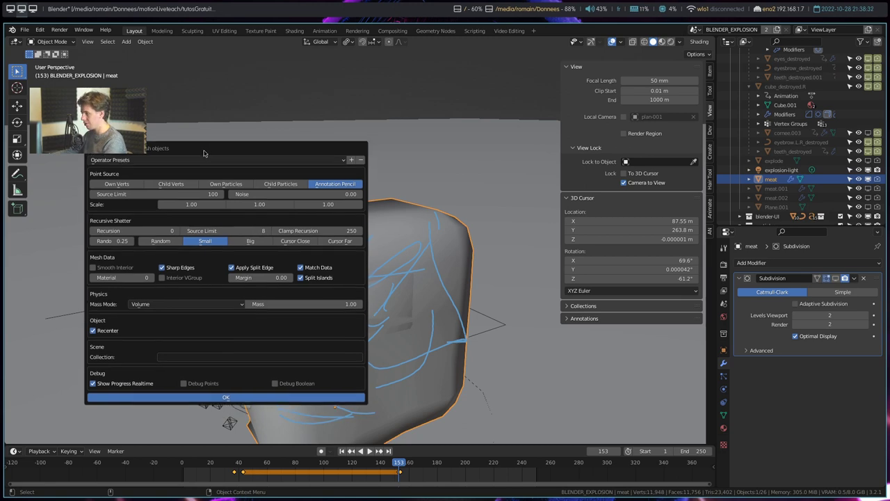
left_click_drag(212, 159, 211, 101)
left_click(246, 352)
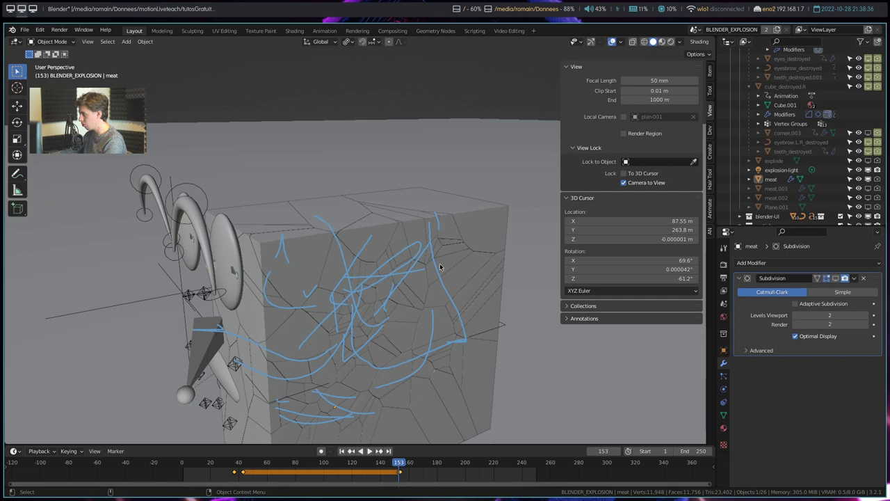
Hide the original meat mesh, toggle the meat_cell.070–.079 pieces, and jump to frame 163
left_click(436, 264)
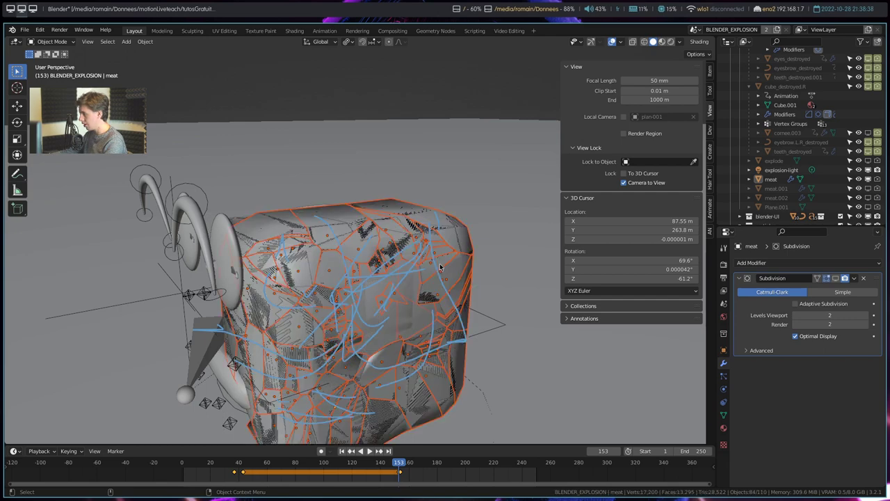
mouse_move(438, 267)
middle_mouse_down()
mouse_move(354, 274)
mouse_move(361, 255)
middle_mouse_up()
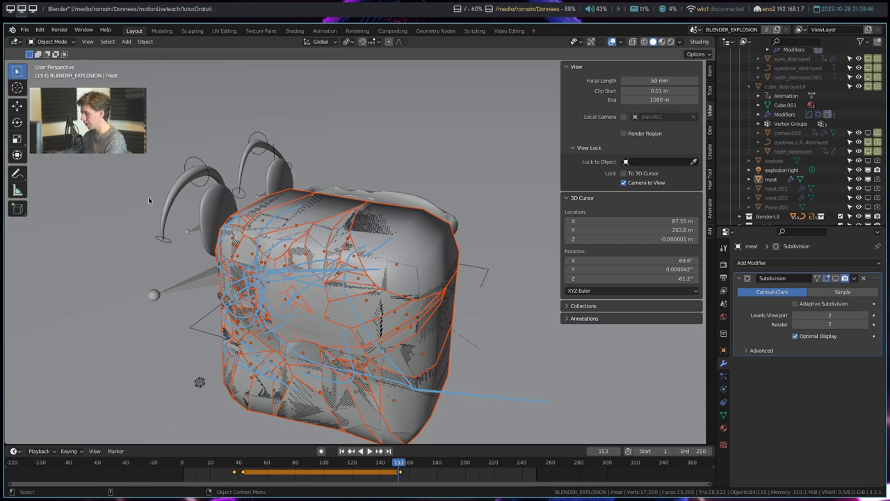
middle_click_drag(196, 218, 229, 230)
key("h")
scroll(835, 176, "down", 10)
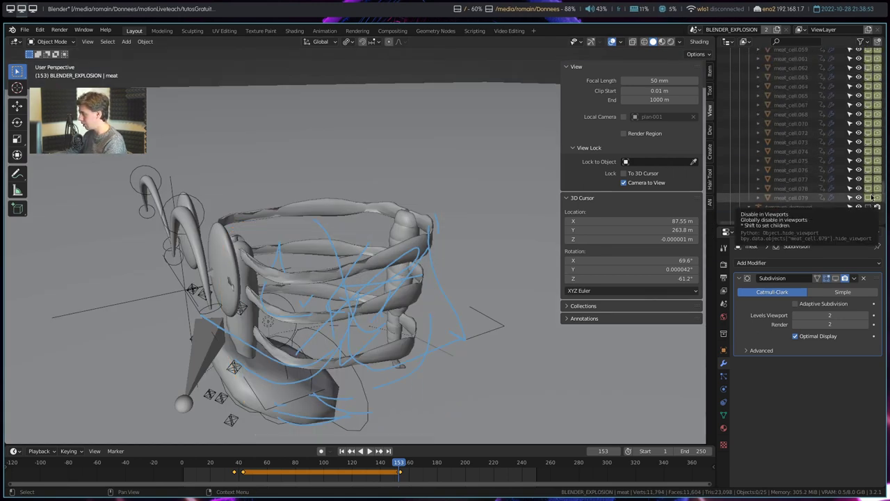
left_click_drag(872, 198, 872, 124)
left_click(869, 108)
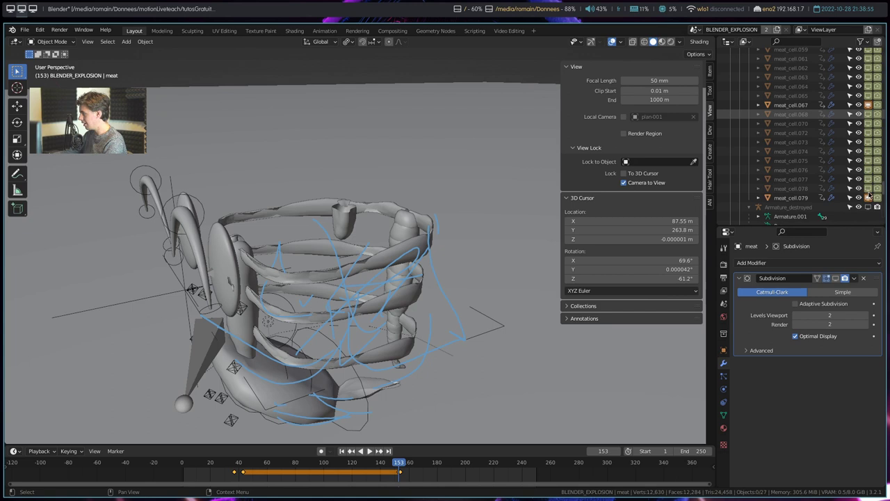
middle_click_drag(348, 232, 394, 285)
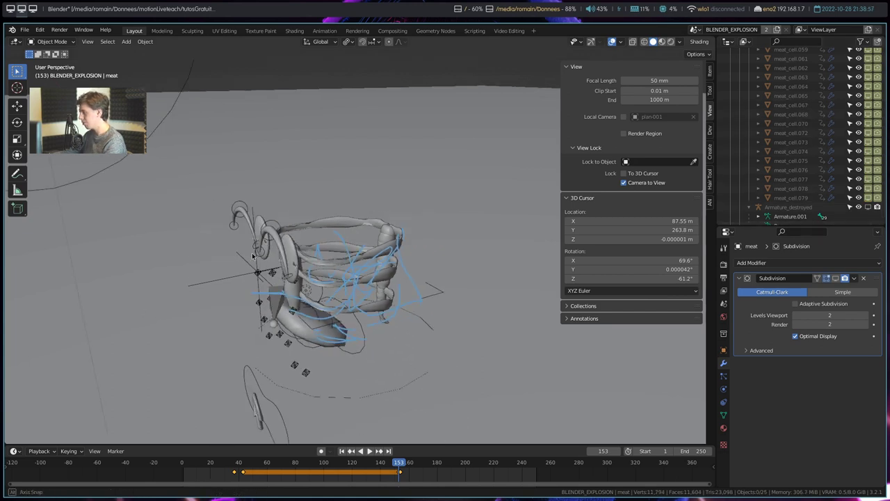
key("space")
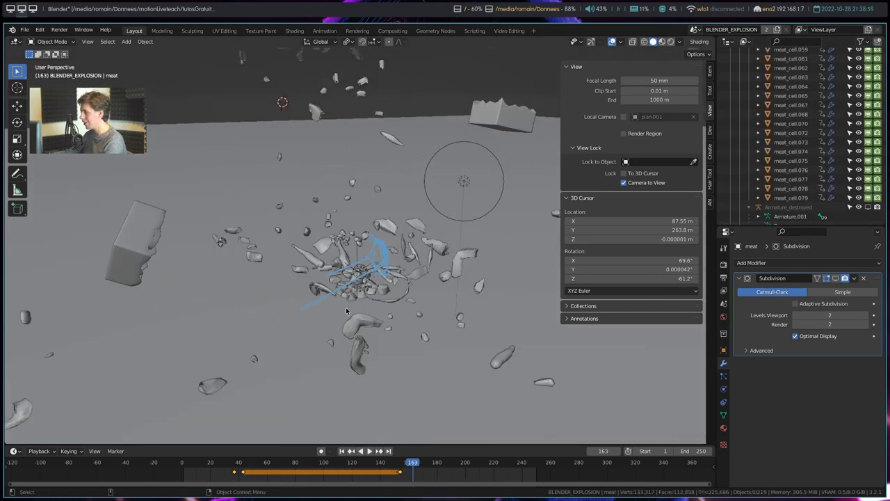
Play the explosion, close the sidebar, then scrub back to frame 153 and replay
middle_click_drag(351, 312, 247, 306)
key("space")
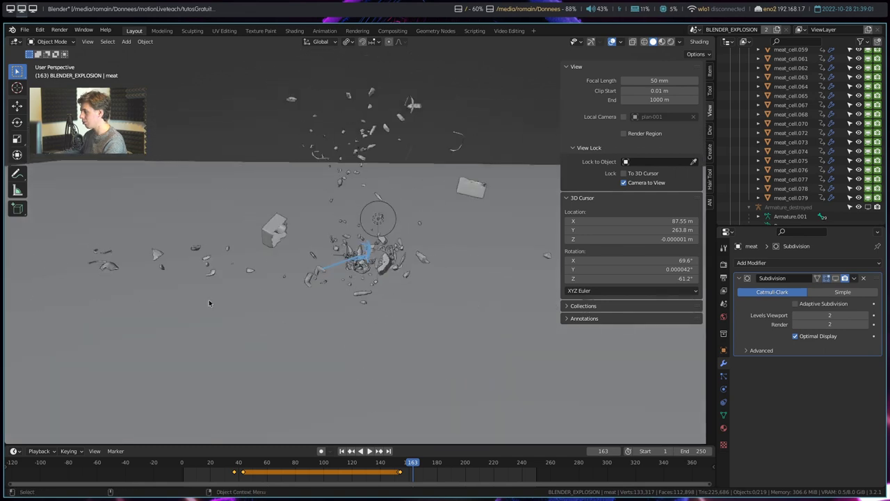
key("n")
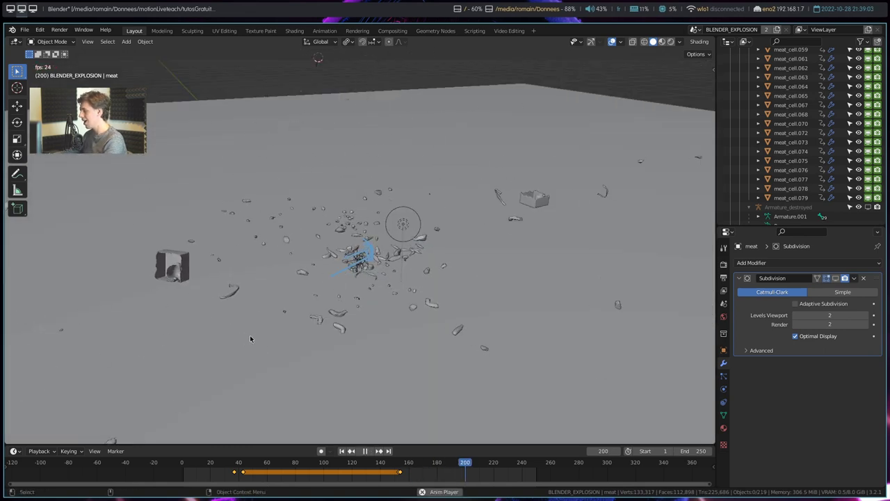
left_click(224, 467)
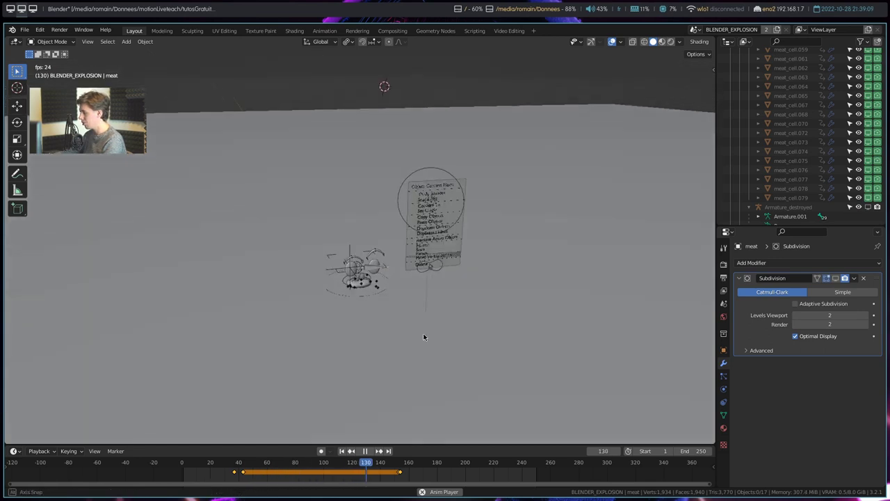
key("space")
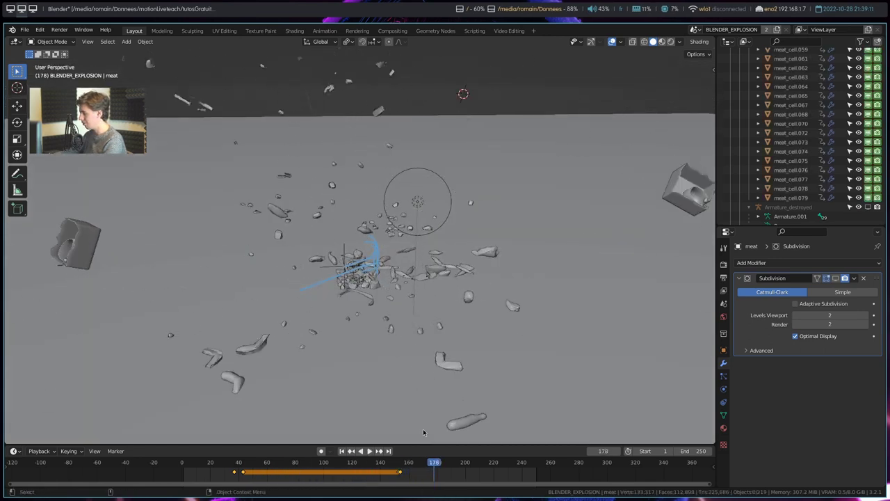
left_click_drag(418, 462, 399, 464)
key("space")
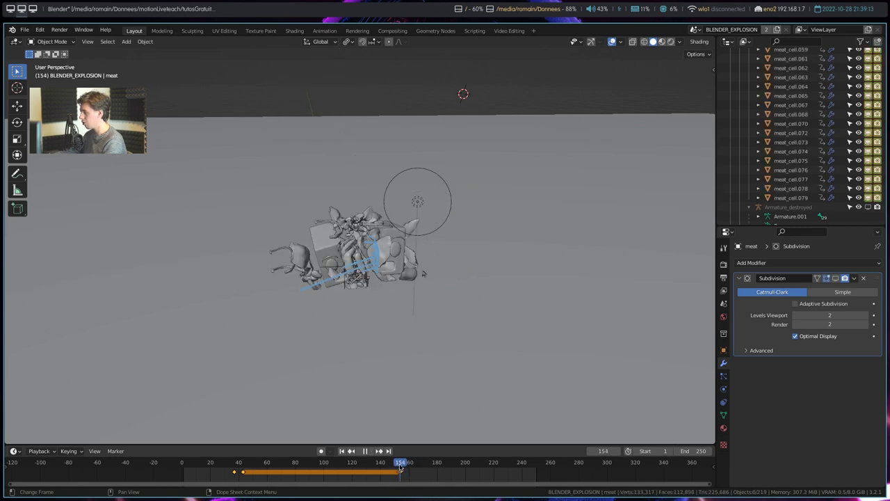
scroll(507, 308, "up", 5)
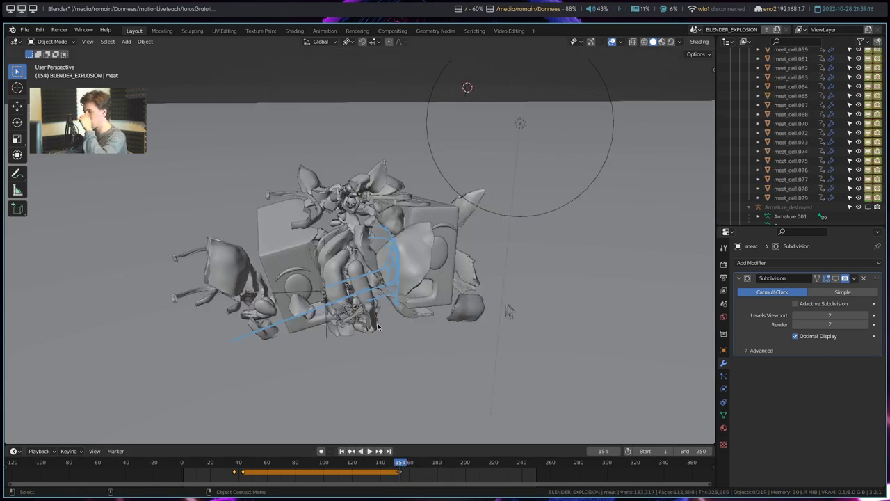
scroll(784, 151, "up", 10)
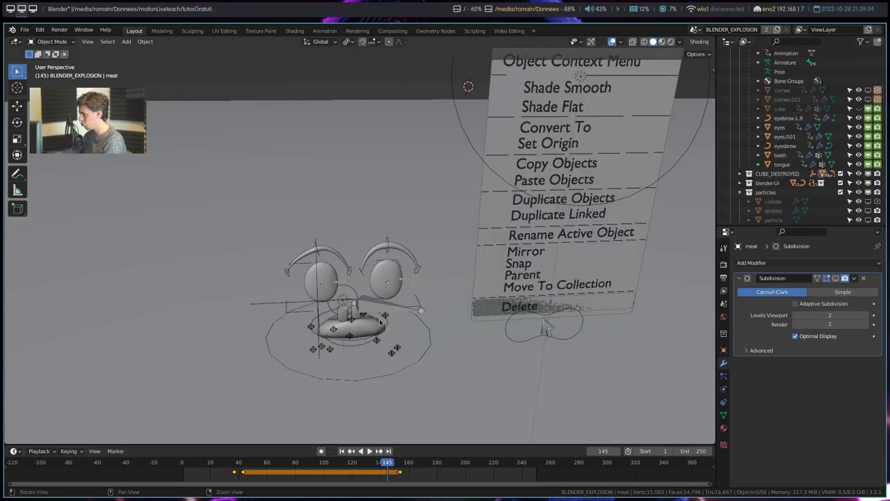
Start playback and select the face cube and its cube_destroyed.L fragment
middle_click_drag(381, 321, 428, 253)
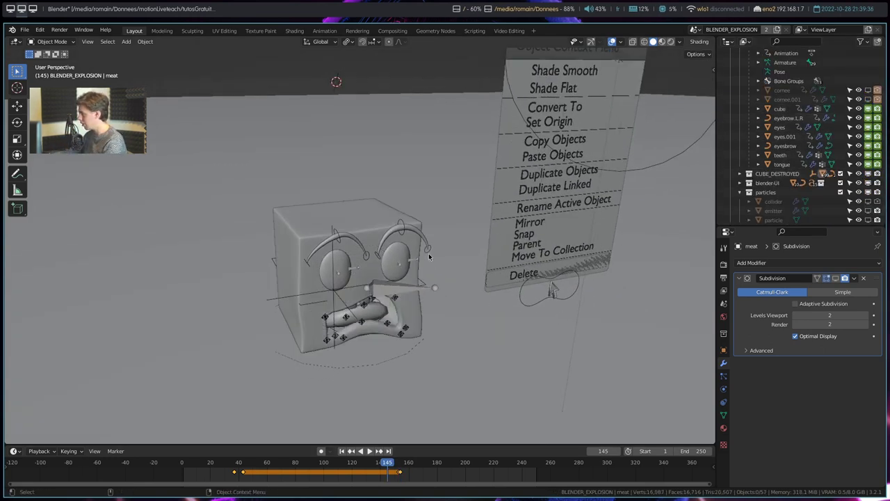
left_click(272, 238)
key("space")
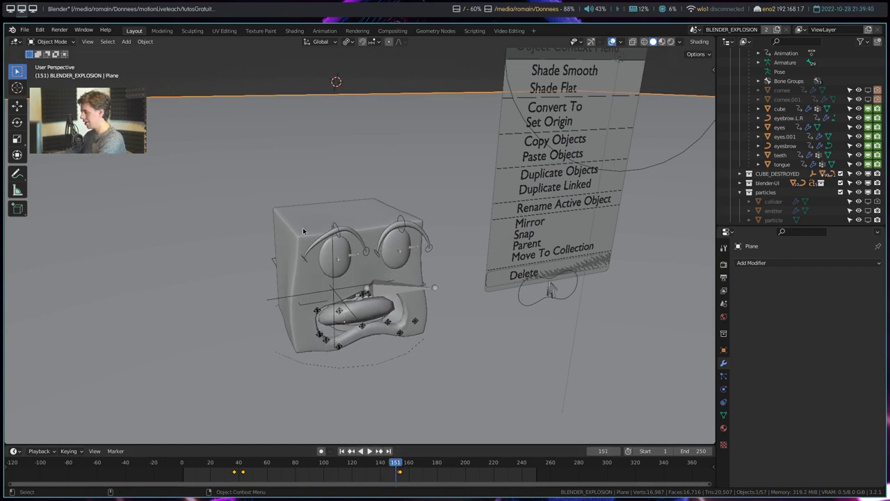
left_click(304, 232)
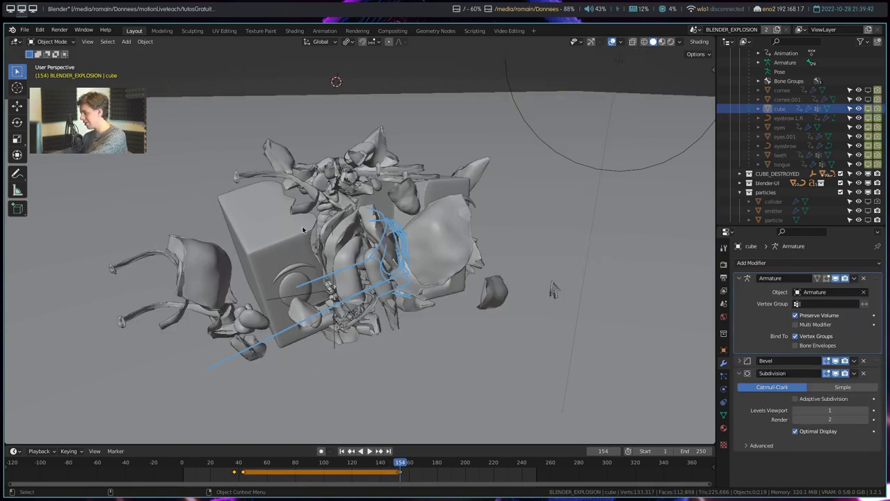
left_click(299, 231)
mouse_move(298, 231)
middle_mouse_down()
mouse_move(483, 148)
mouse_move(317, 252)
mouse_move(405, 249)
middle_mouse_up()
Step one frame back and forth around the burst, toggling the cube's viewport visibility
key("Left")
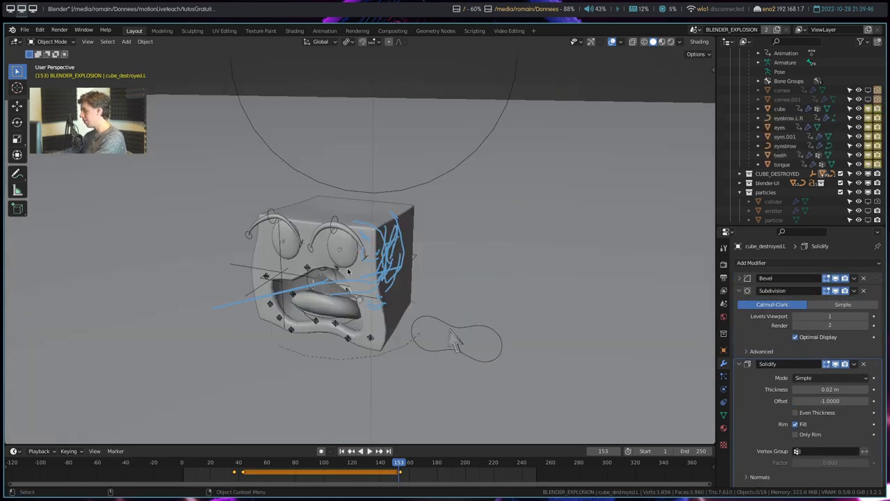
left_click(375, 237)
left_click(375, 236)
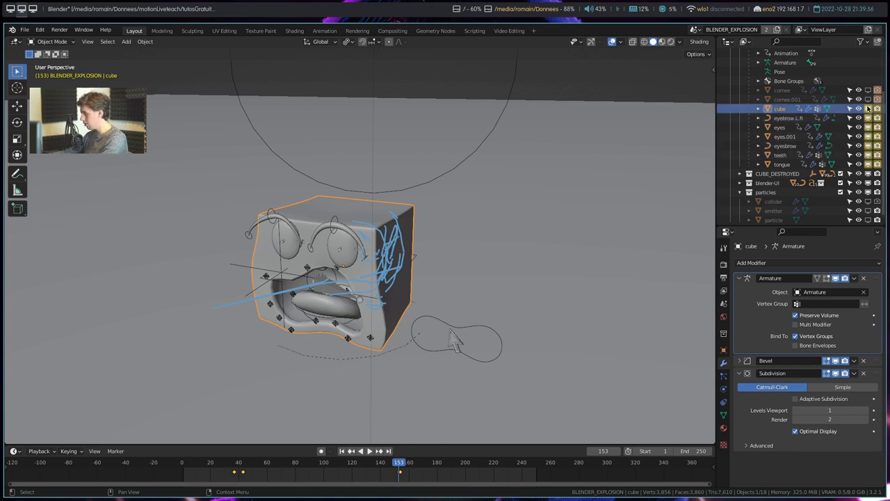
key("Right")
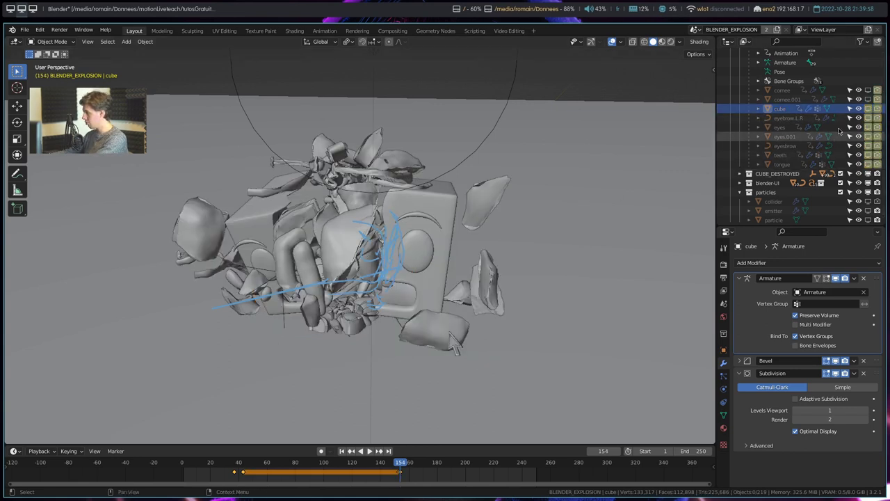
left_click(868, 109)
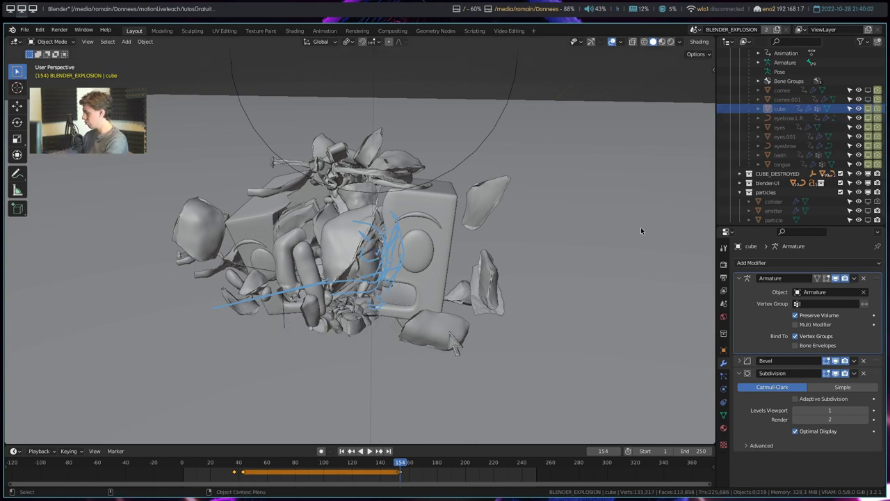
key("Left")
key("Right")
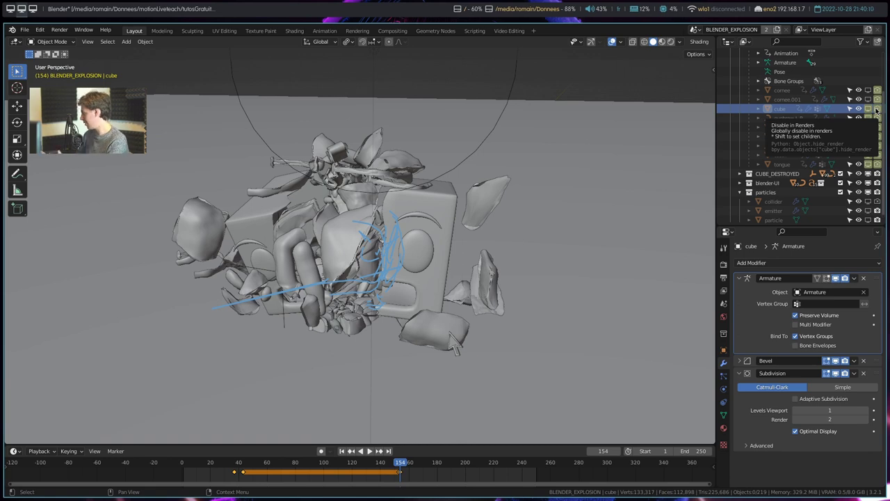
Select the intact face cube and compare it frame by frame with the debris
key("Left")
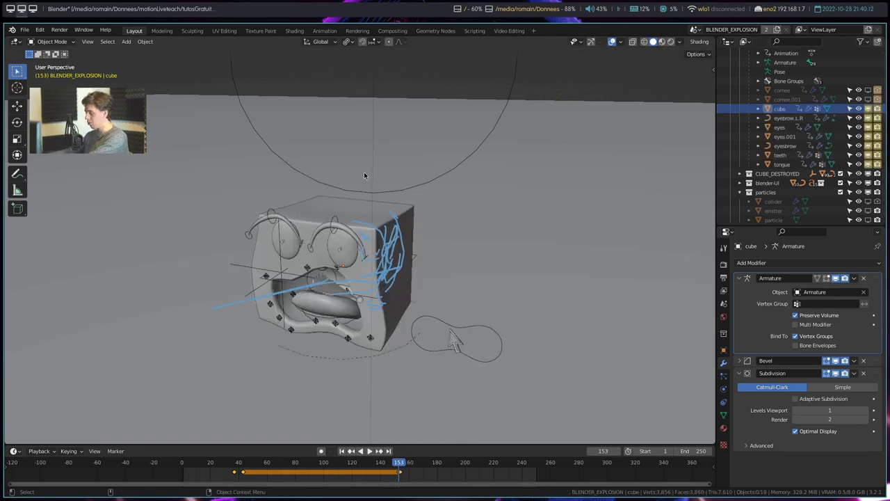
left_click(346, 199)
key("Right")
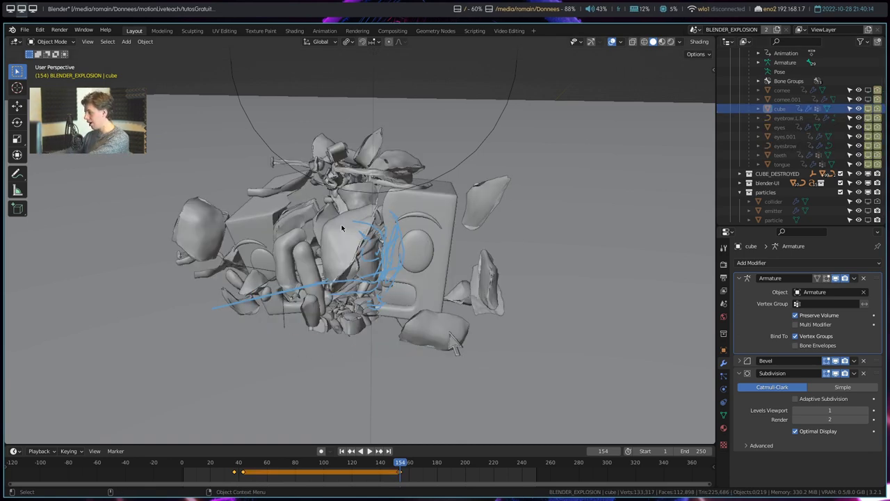
middle_click_drag(366, 217, 375, 209)
key("Left")
key("Right")
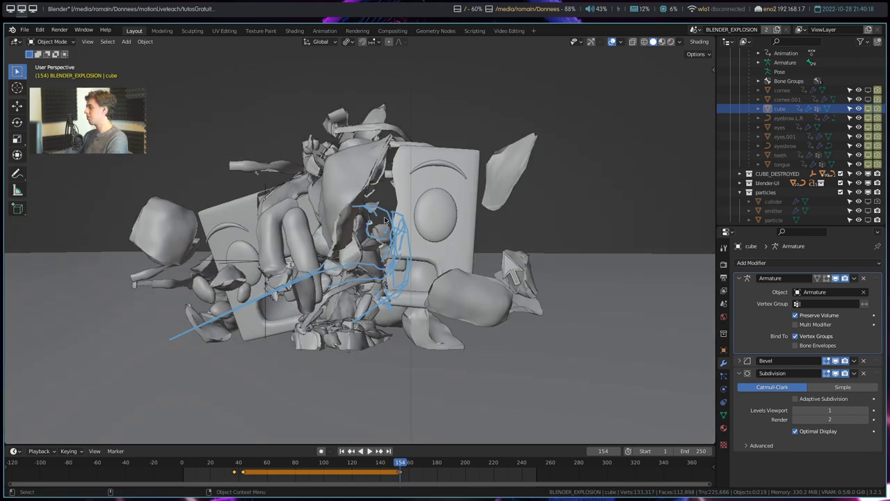
middle_click_drag(385, 220, 334, 274)
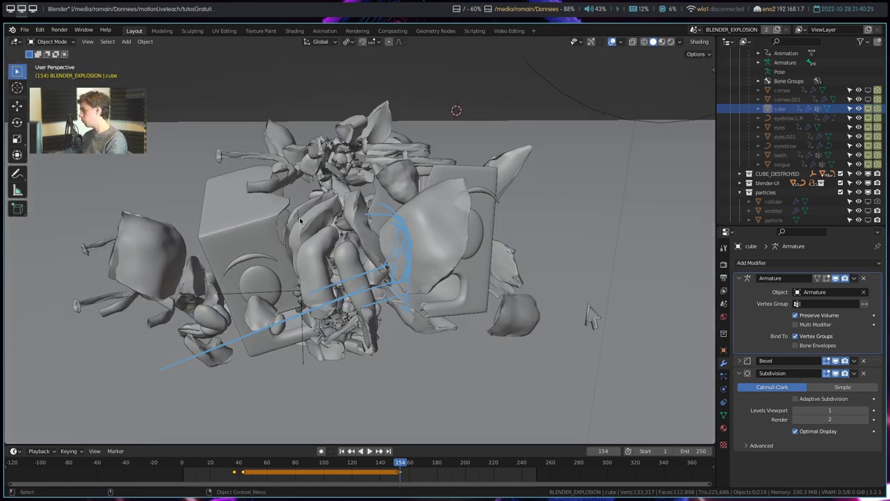
Play the explosion animation once more, then stop it
key("space")
scroll(291, 222, "down", 5)
mouse_move(414, 283)
middle_mouse_down()
mouse_move(130, 286)
mouse_move(309, 289)
middle_mouse_up()
key("space")
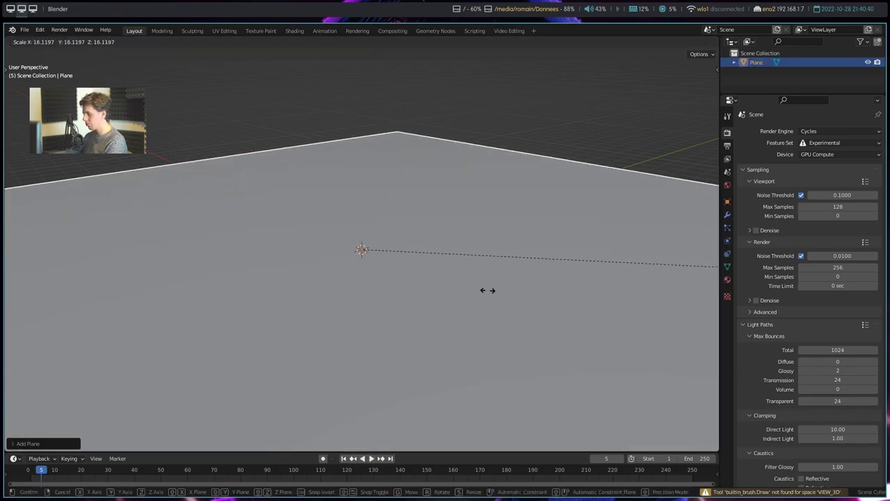
Add a cube, scale it up and raise it vertically above the plane
left_click(488, 290)
key("shift+a")
key("s")
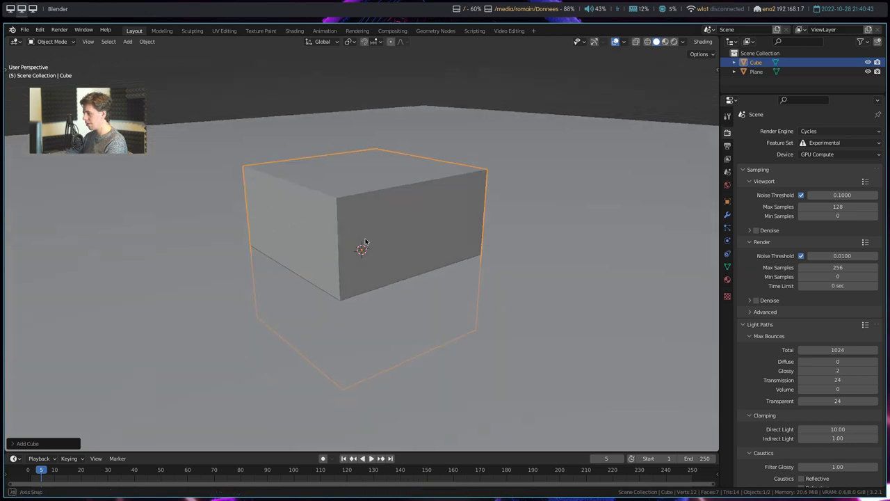
left_click(363, 246)
key("g")
key("z")
middle_click_drag(408, 175, 313, 187)
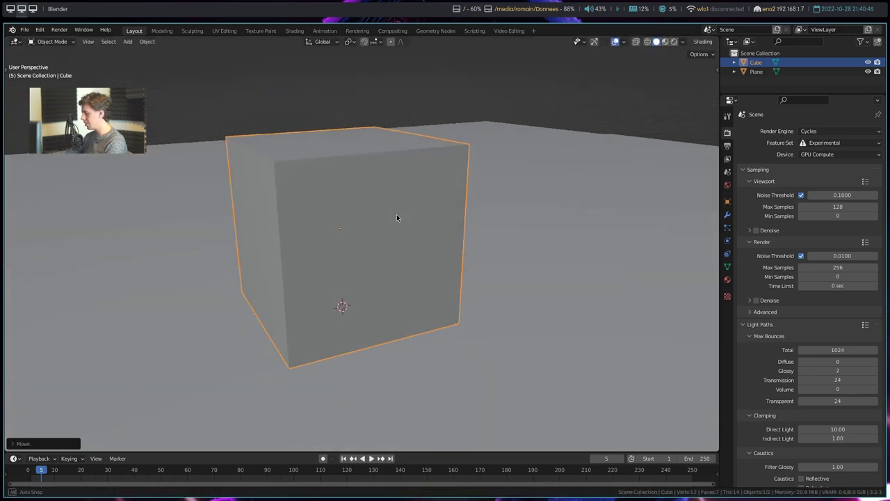
Draw blue annotation scribbles across the cube
key("t")
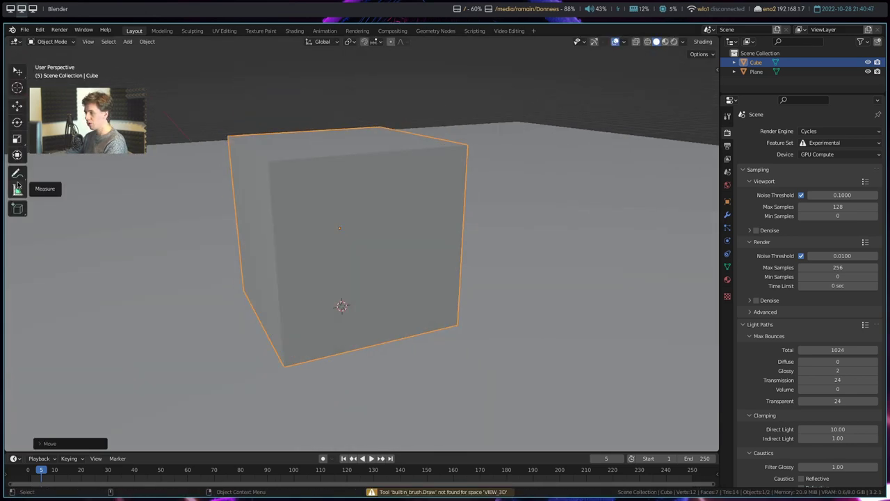
left_click(17, 167)
key("t")
left_click_drag(356, 168, 304, 222)
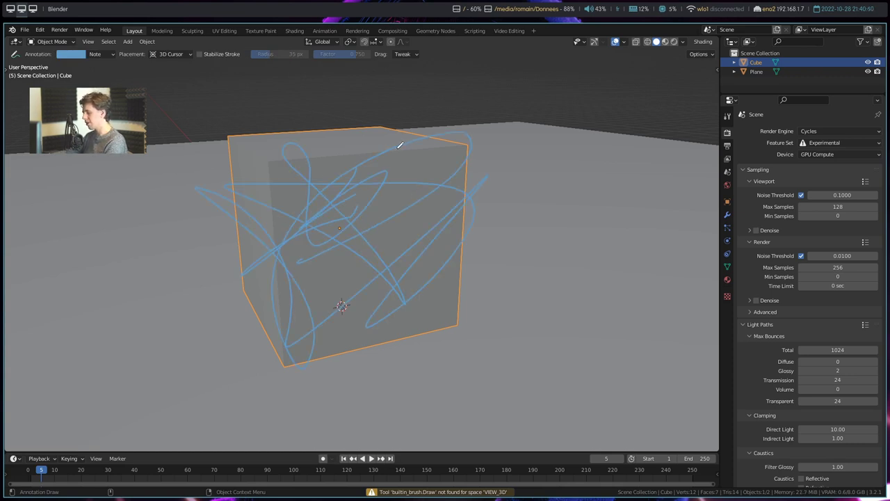
Shatter the cube into cells with Cell Fracture using its default settings
key("F3")
type("celle")
key("BackSpace")
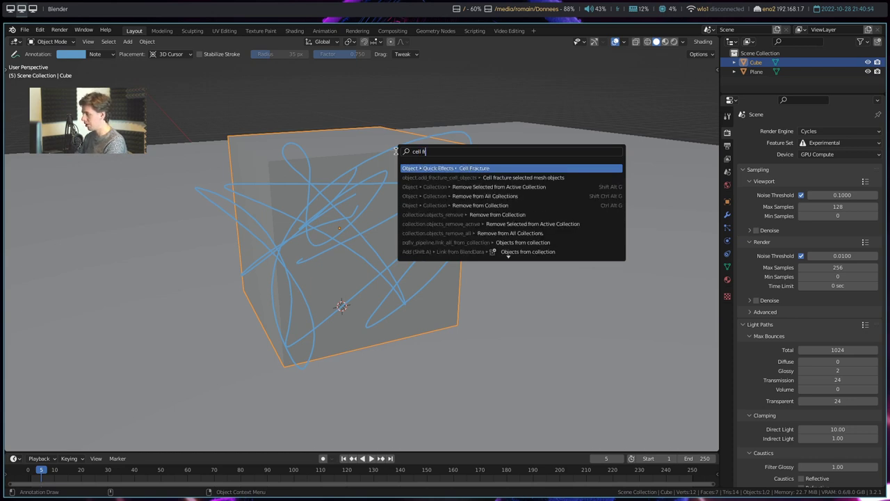
key("Return")
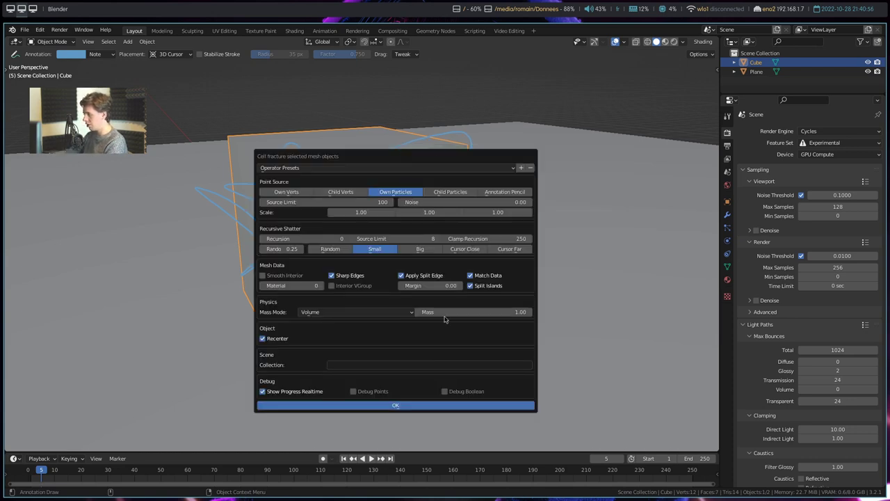
left_click(441, 404)
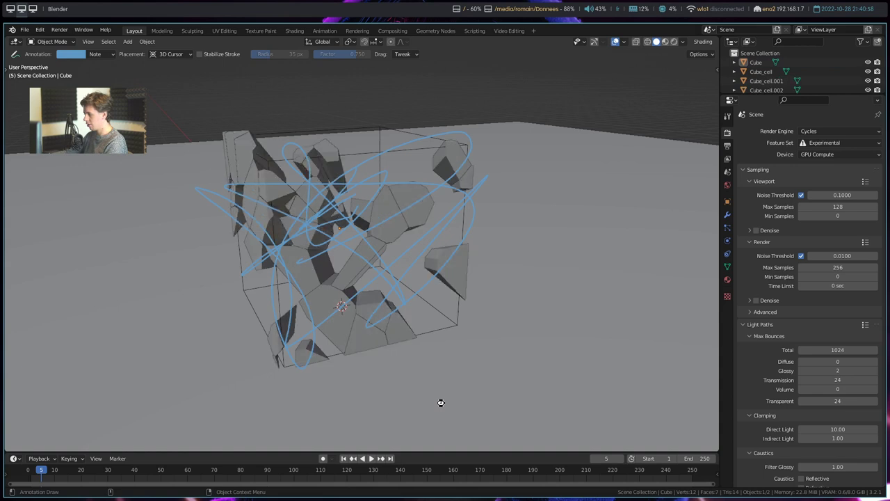
Move all fracture cells into a new 'cells' collection and hide the original Cube
mouse_move(441, 403)
middle_mouse_down()
mouse_move(453, 278)
mouse_move(446, 246)
middle_mouse_up()
key("m")
left_click(446, 246)
type("cells")
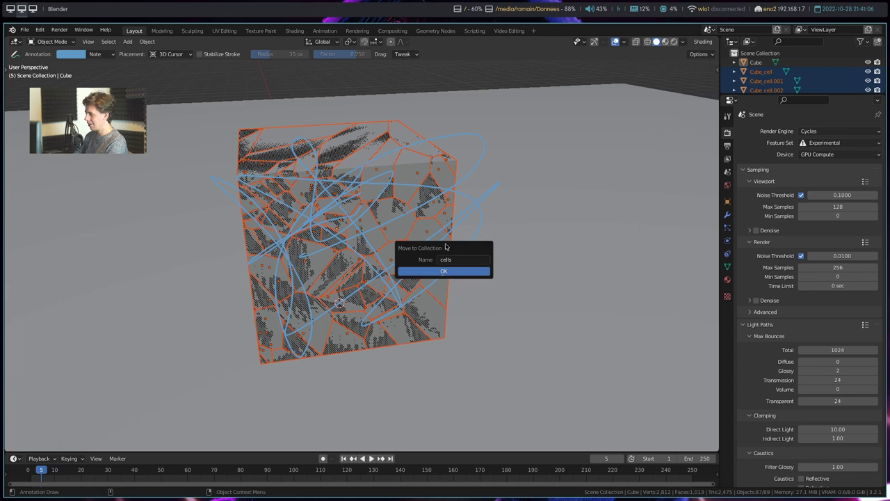
key("Return")
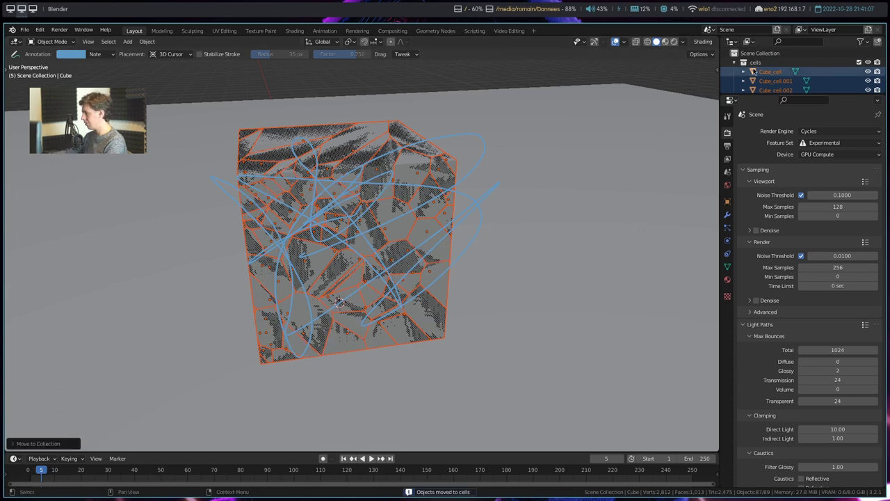
left_click(859, 73)
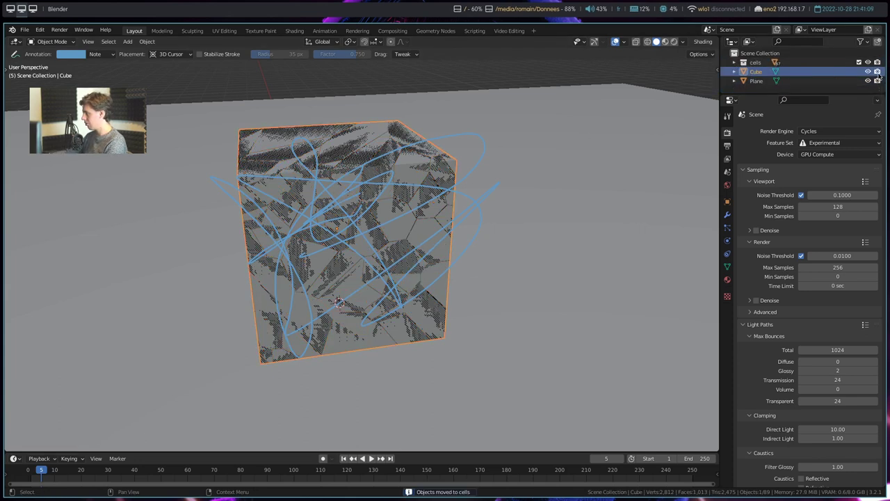
left_click(869, 71)
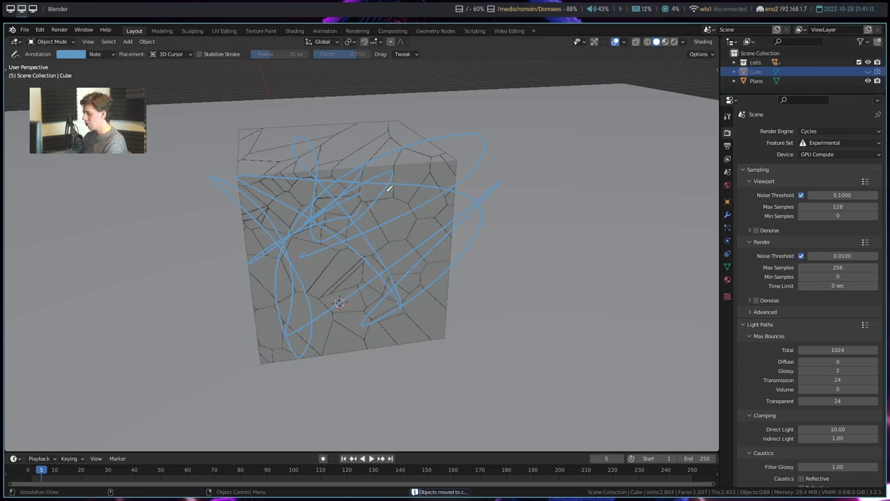
Delete the annotation layer in the sidebar to erase the scribbles
key("n")
left_click(713, 116)
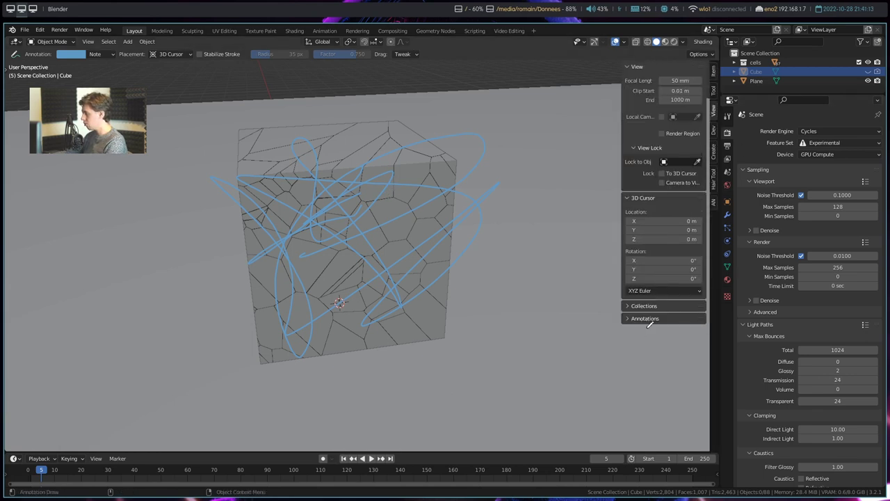
left_click(666, 319)
left_click(700, 354)
key("n")
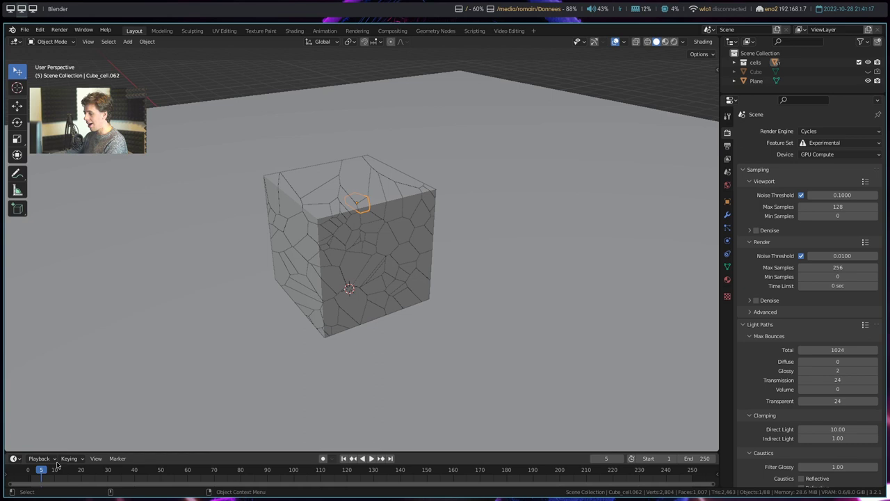
left_click(38, 470)
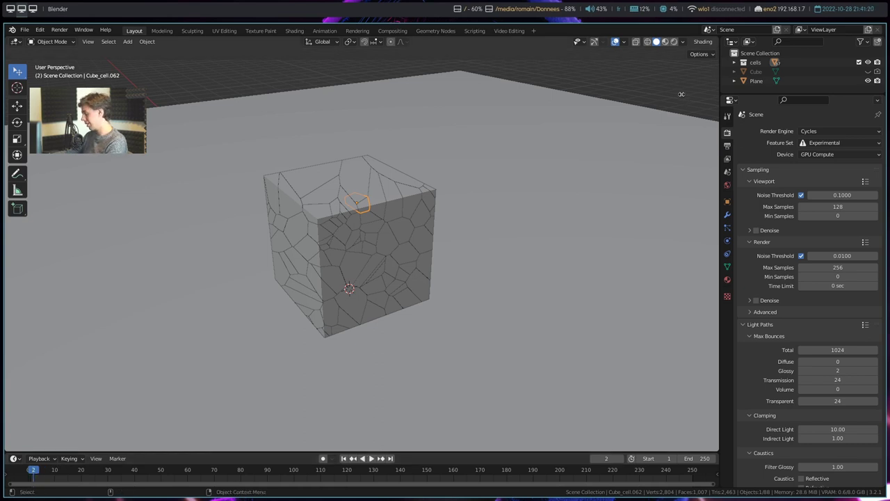
Check a cell's transform values, then select every object in the cells collection
key("n")
left_click(714, 78)
left_click(714, 91)
left_click(713, 110)
key("n")
left_click(746, 63)
right_click(746, 63)
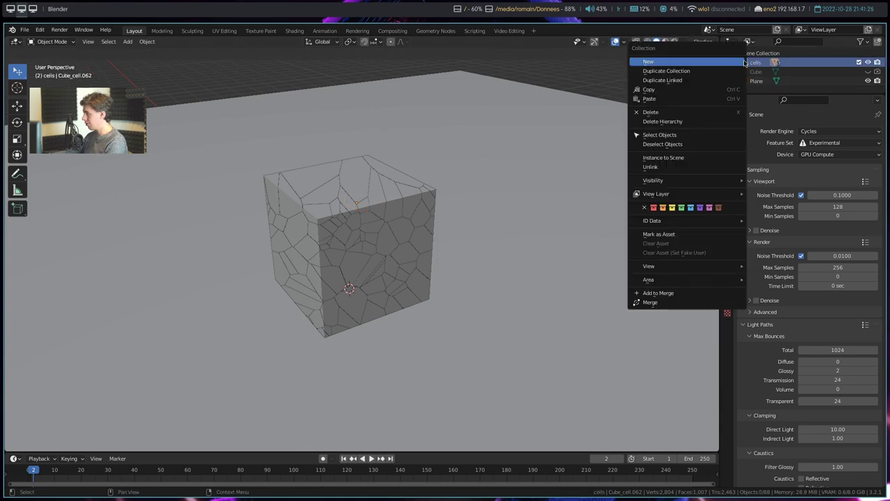
left_click(660, 146)
Set the selected cells' origins to Origin to Center of Mass (Volume)
mouse_move(606, 167)
middle_mouse_down()
mouse_move(422, 194)
mouse_move(376, 212)
middle_mouse_up()
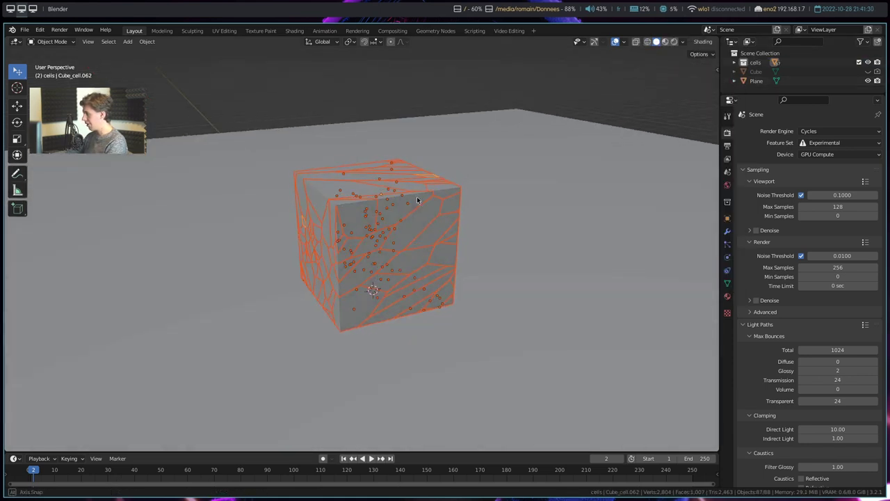
middle_click_drag(383, 221, 398, 215)
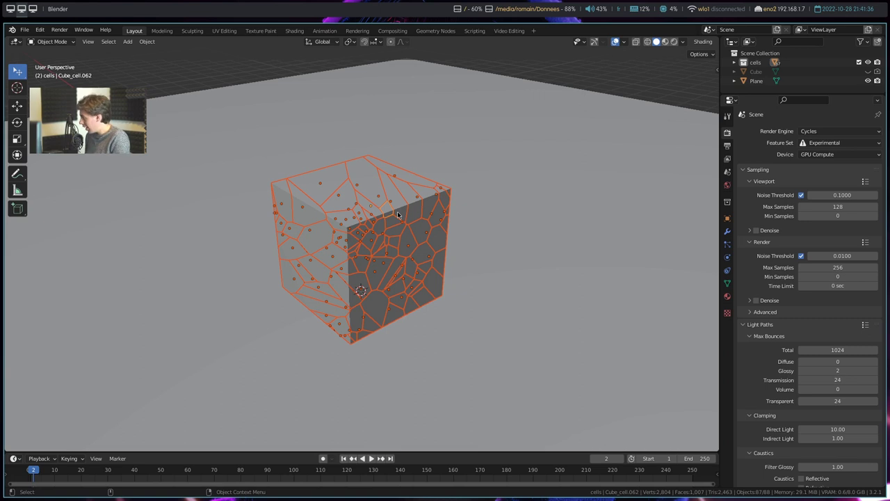
middle_click_drag(398, 215, 431, 228)
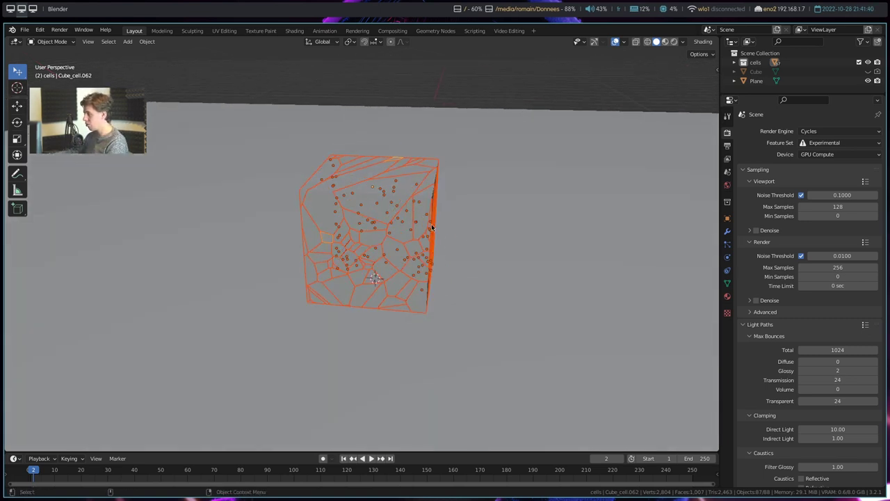
middle_click_drag(432, 228, 381, 202)
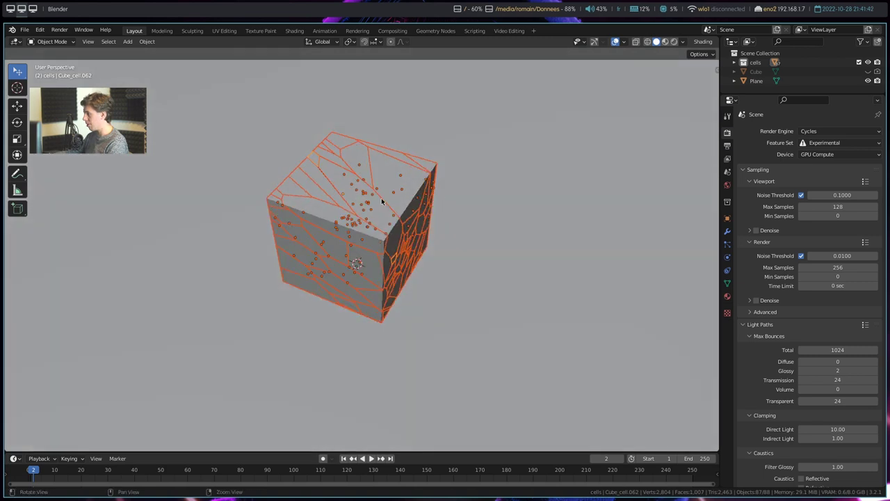
middle_click_drag(281, 202, 390, 179)
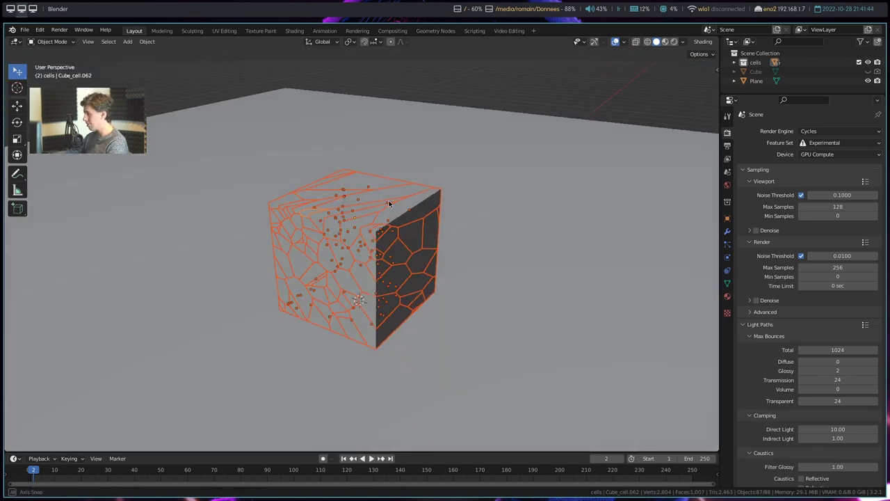
right_click(351, 226)
mouse_move(325, 225)
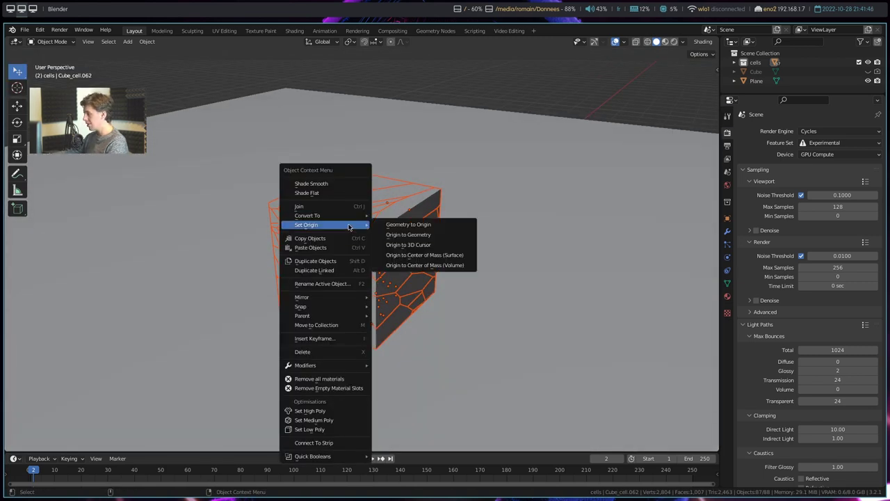
left_click(430, 266)
mouse_move(429, 266)
middle_mouse_down()
mouse_move(438, 241)
mouse_move(372, 253)
middle_mouse_up()
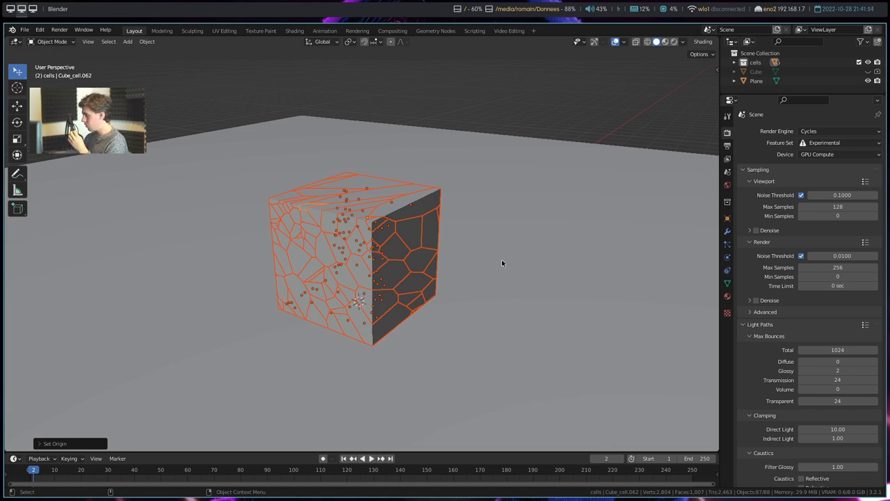
left_click(148, 41)
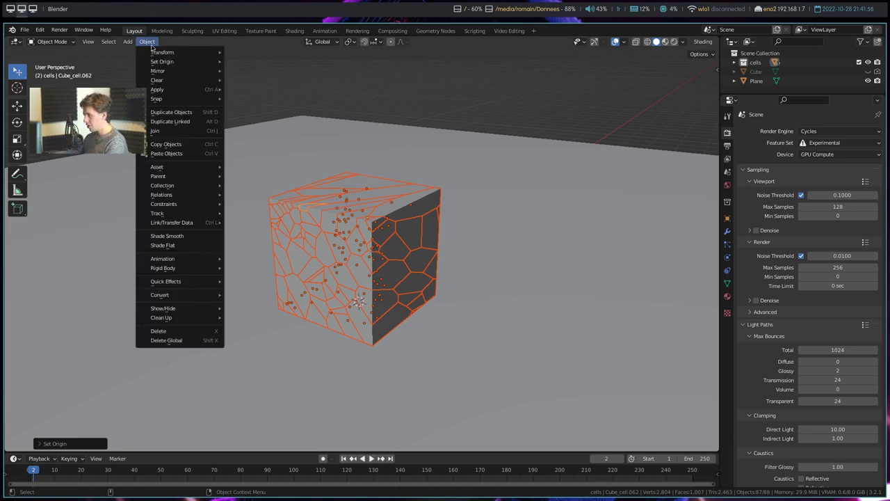
mouse_move(164, 268)
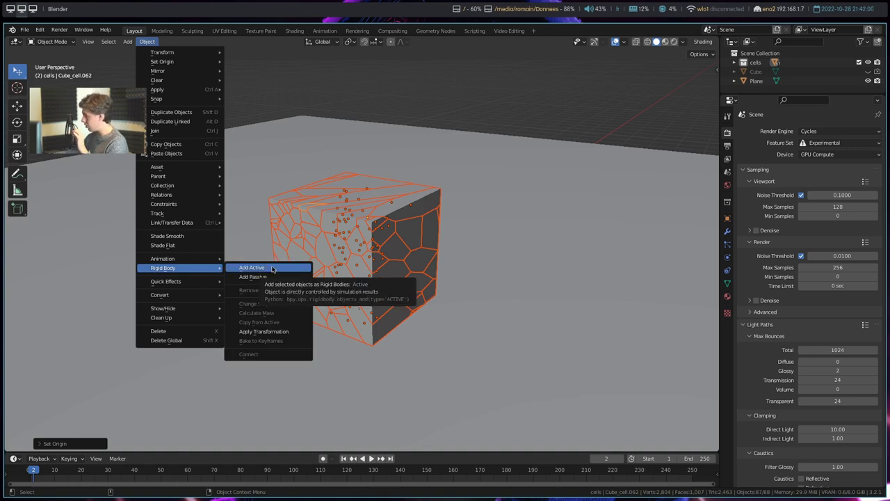
Make the cells active rigid bodies, then the Plane a passive rigid body at frame 1
left_click(272, 269)
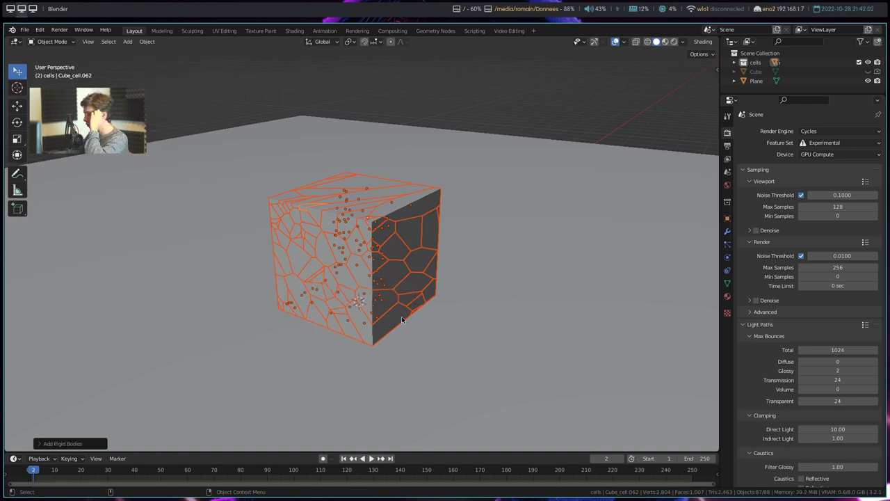
key("shift+Left")
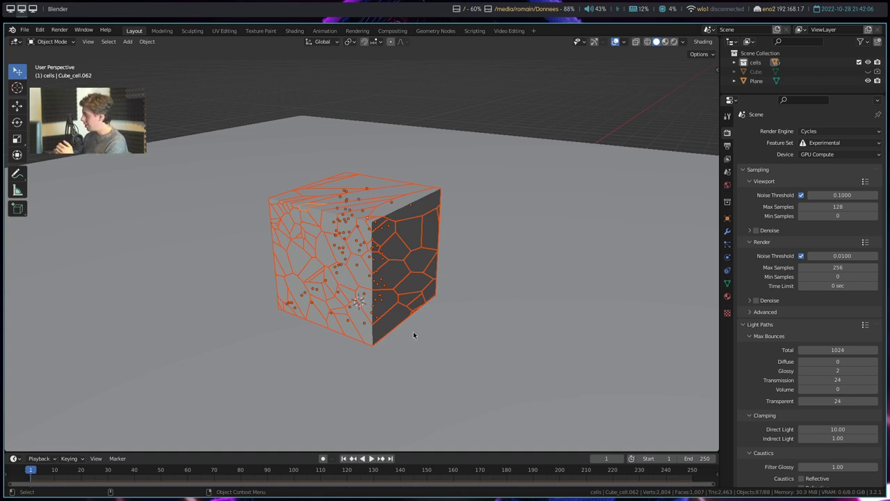
scroll(468, 251, "down", 4)
left_click_drag(468, 251, 492, 265)
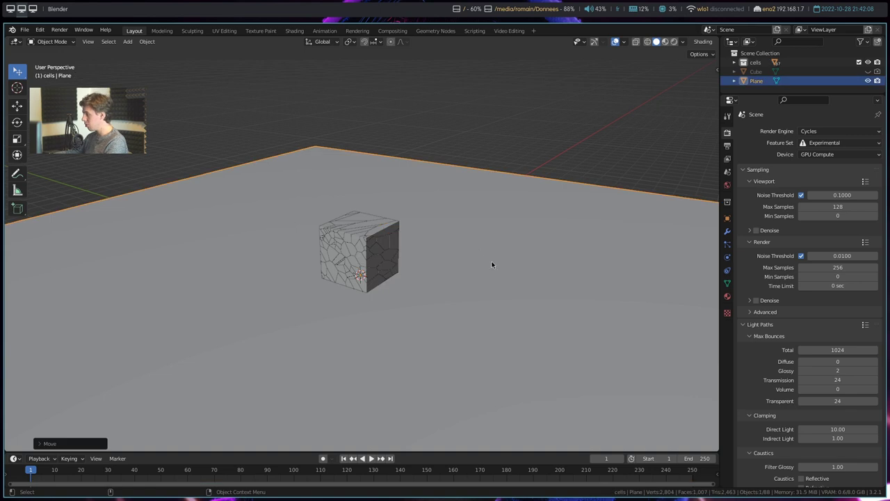
left_click(148, 41)
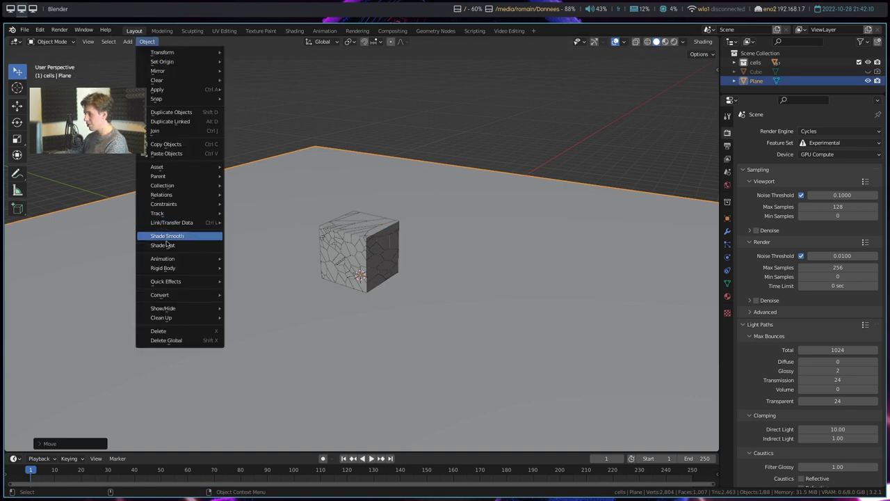
mouse_move(163, 268)
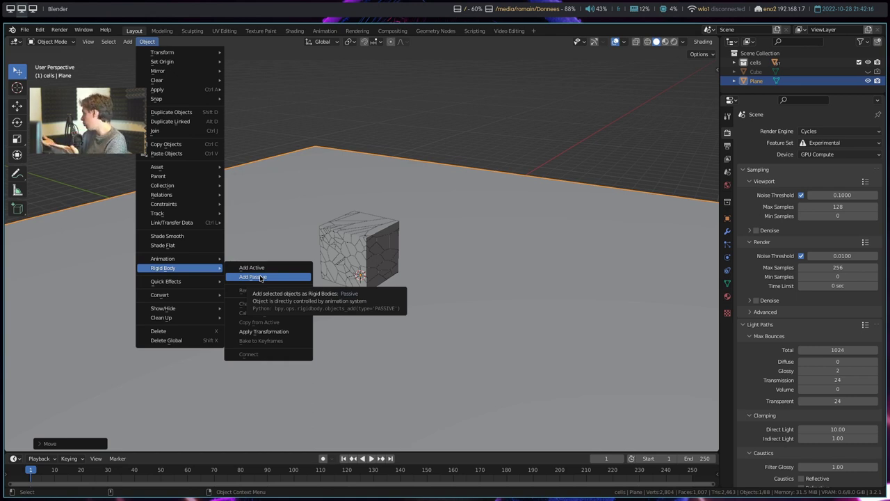
left_click(261, 278)
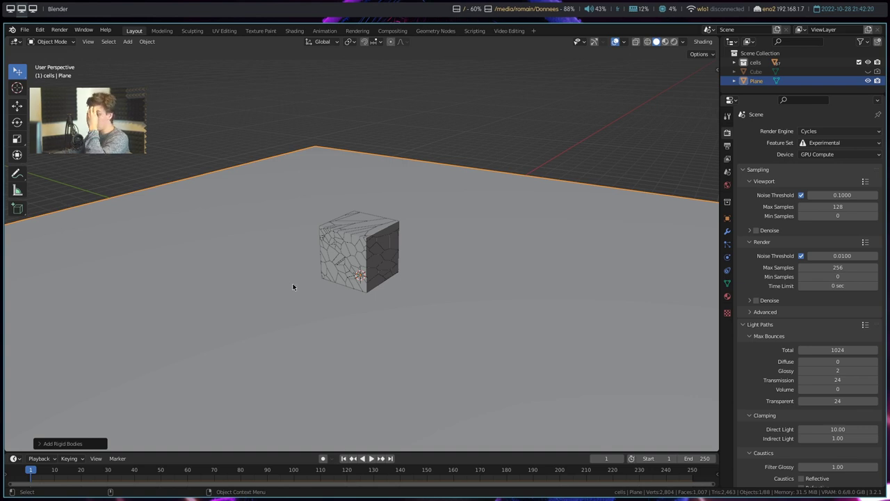
left_click(47, 458)
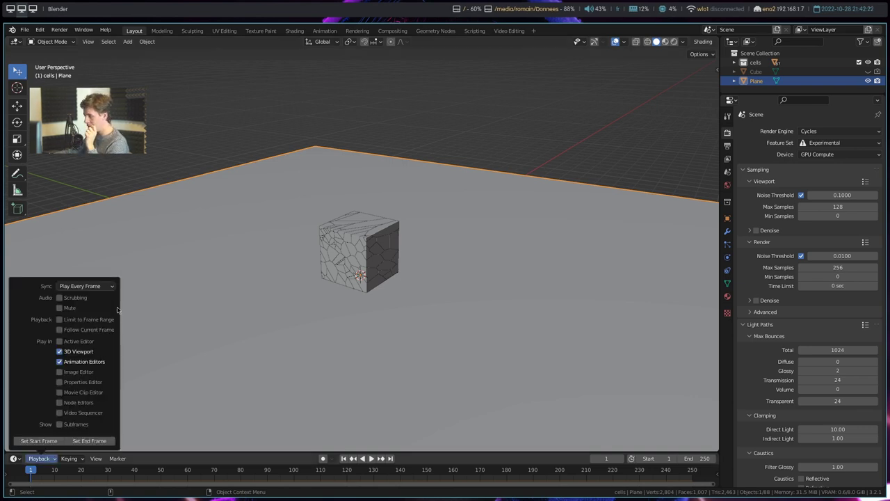
Set playback to Play Every Frame, play the shatter, then stop and rewind
left_click(79, 286)
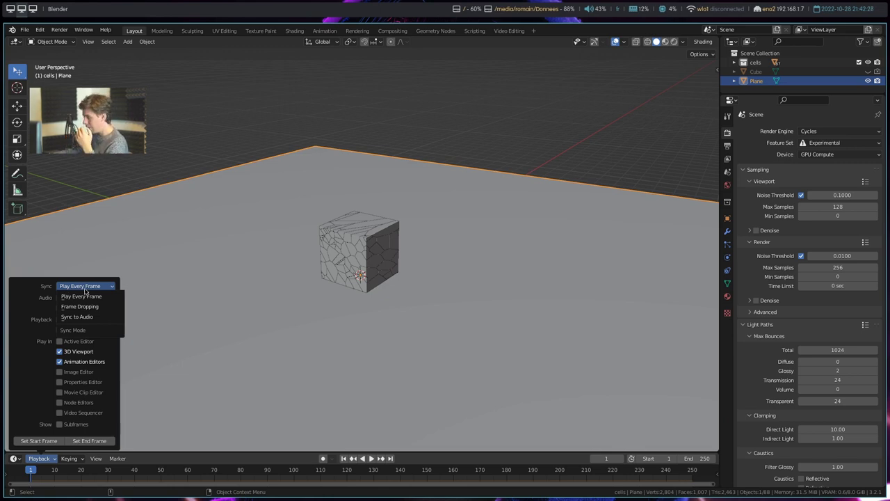
left_click(82, 297)
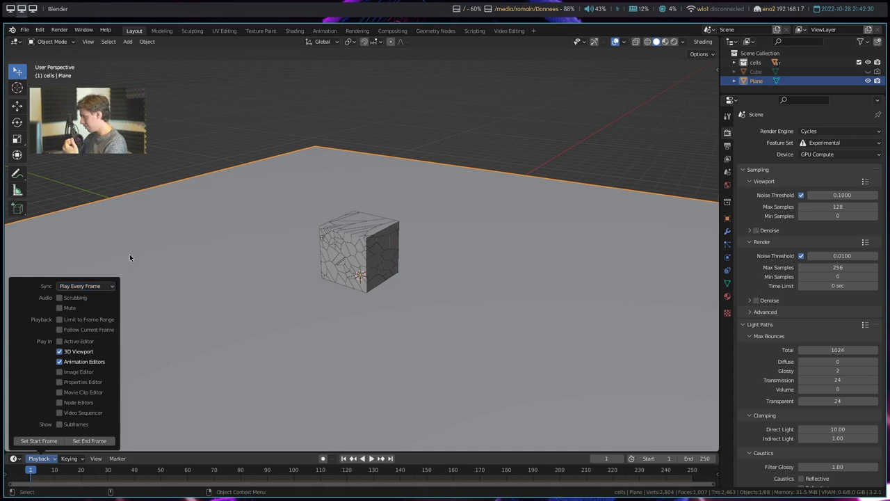
key("space")
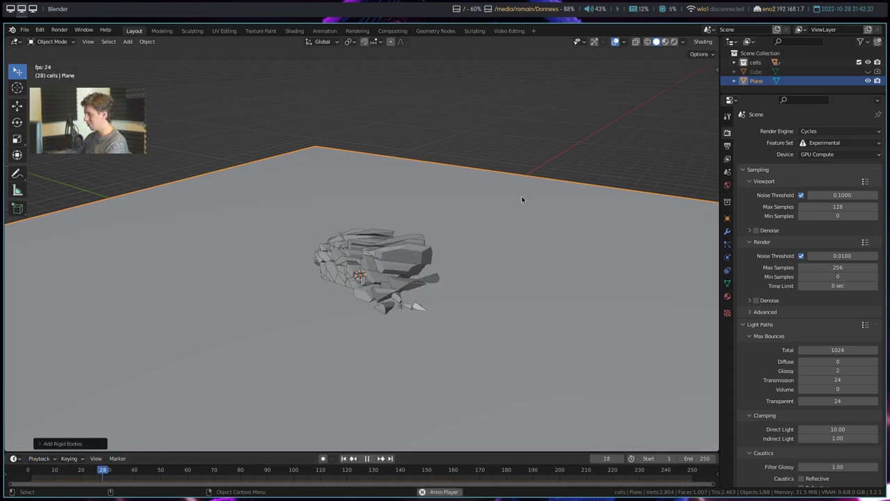
mouse_move(531, 207)
middle_mouse_down()
mouse_move(328, 229)
mouse_move(583, 208)
middle_mouse_up()
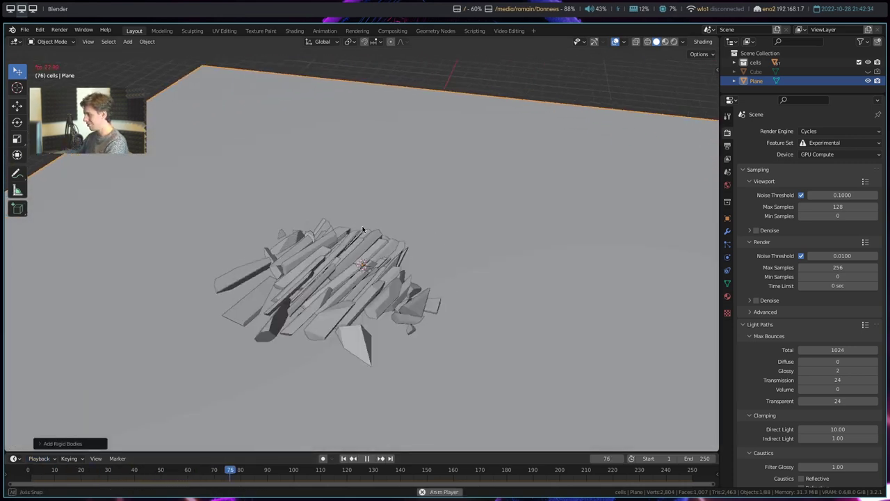
key("space")
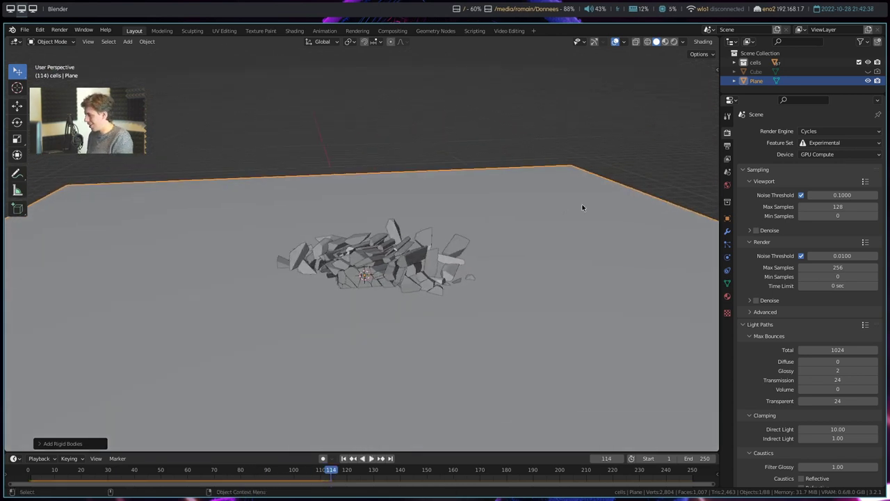
left_click_drag(332, 471, 27, 471)
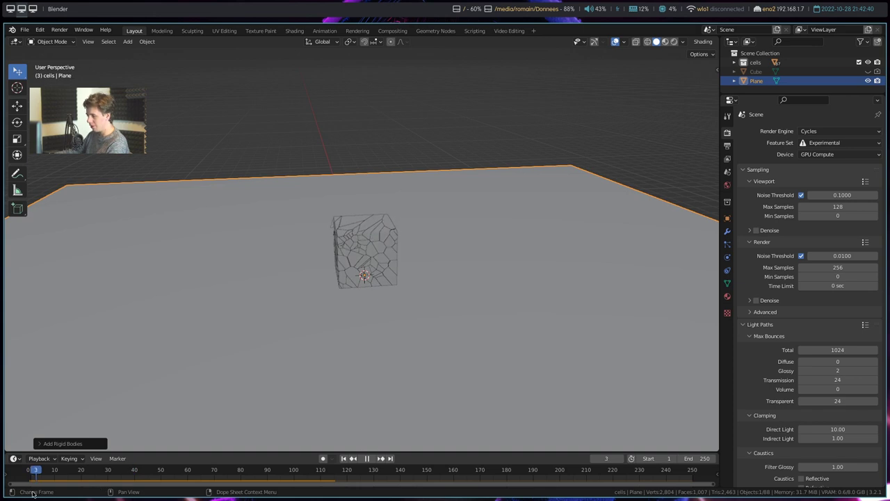
Replay the simulation, rewind to frame 1 and select a single cell
scroll(217, 363, "up", 5)
mouse_move(278, 322)
middle_mouse_down()
mouse_move(394, 313)
mouse_move(269, 334)
mouse_move(274, 326)
middle_mouse_up()
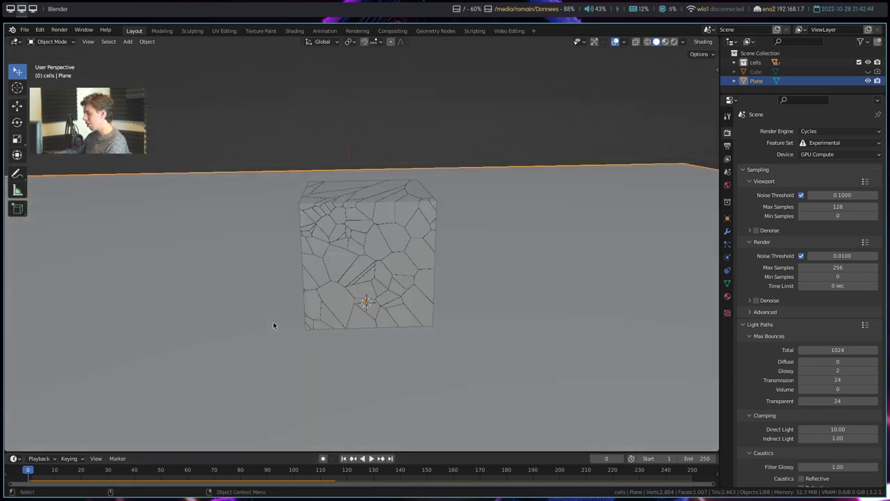
key("space")
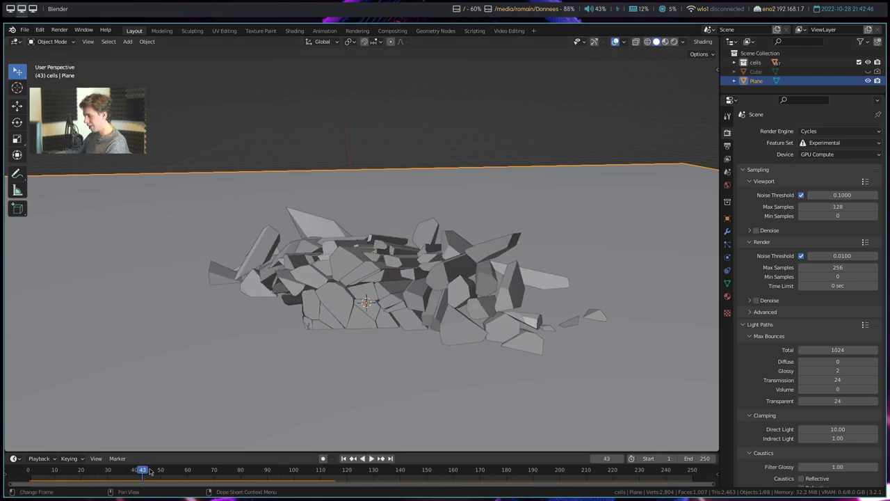
left_click_drag(134, 471, 31, 487)
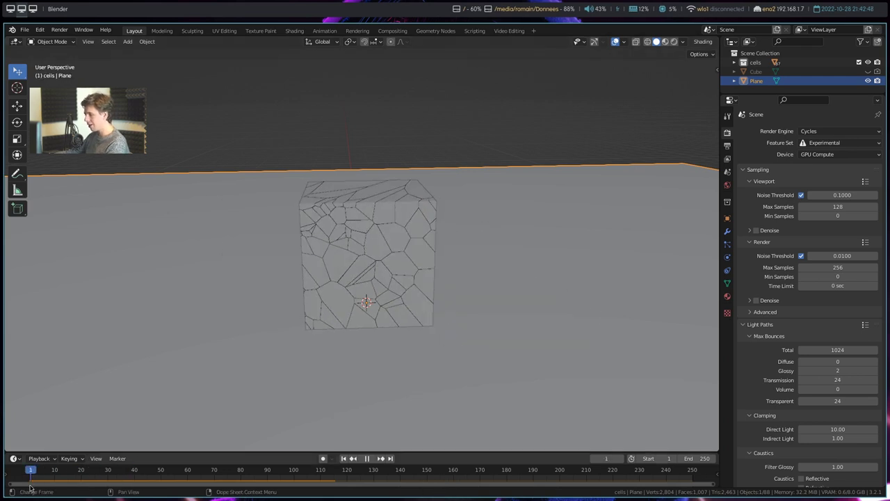
scroll(320, 279, "up", 5)
left_click(444, 232)
middle_click_drag(444, 232, 423, 192)
key("g")
left_click(442, 222)
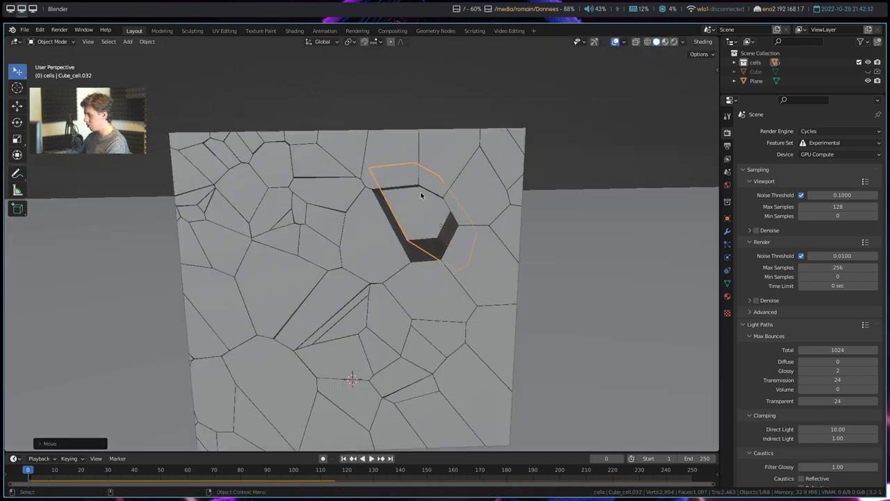
scroll(409, 245, "down", 5)
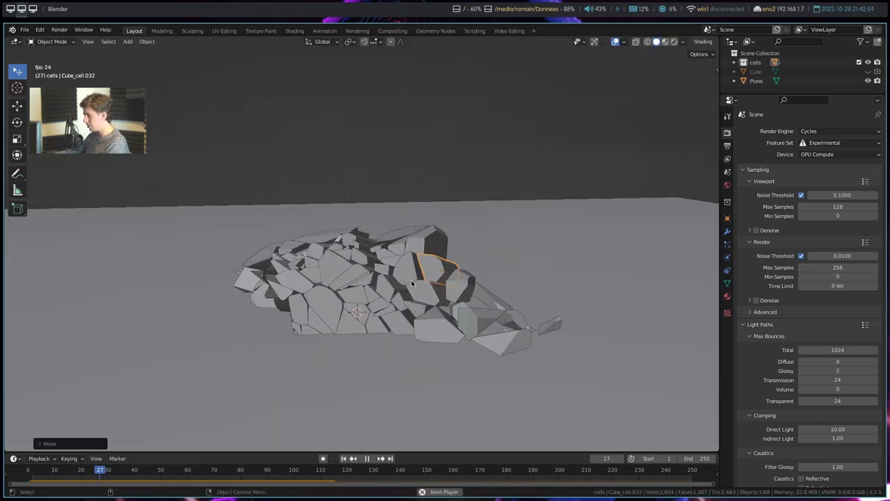
key("space")
left_click(27, 473)
key("space")
key("Escape")
scroll(359, 272, "up", 2)
scroll(359, 271, "up", 3)
left_click(407, 225)
middle_click_drag(407, 224, 410, 219)
key("space")
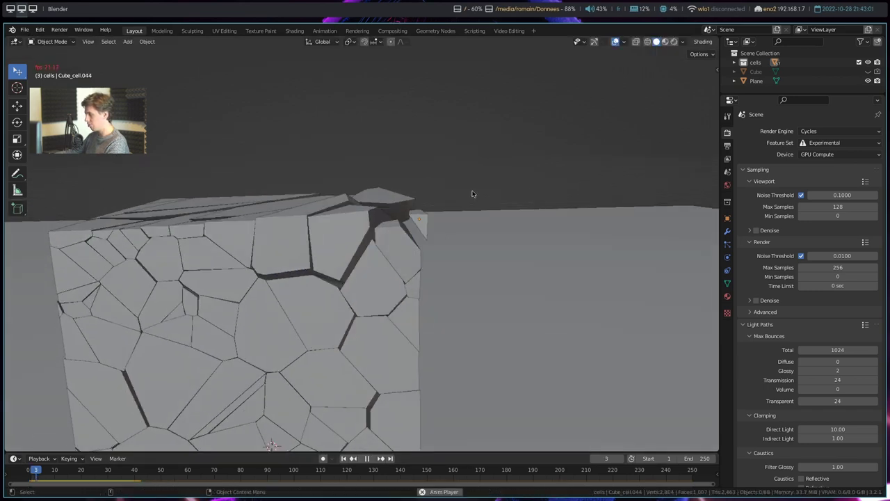
scroll(256, 416, "down", 3)
left_click_drag(79, 476, 30, 474)
key("space")
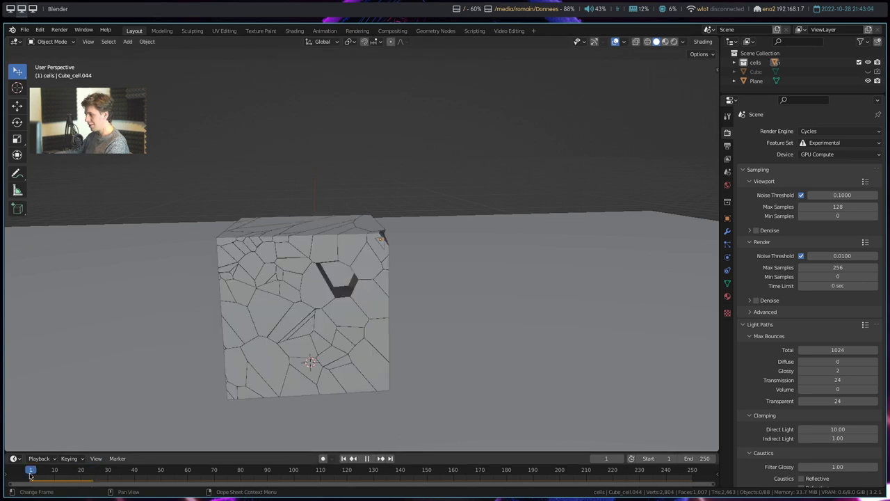
key("Escape")
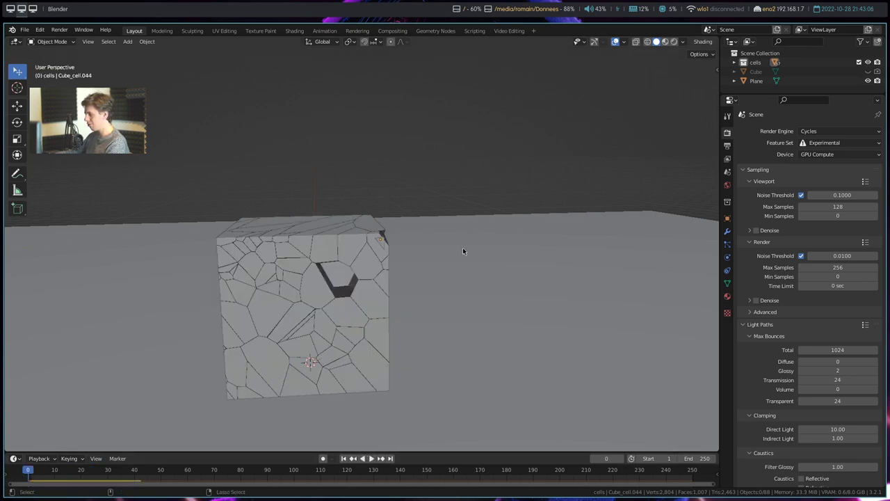
middle_click_drag(467, 203, 348, 280)
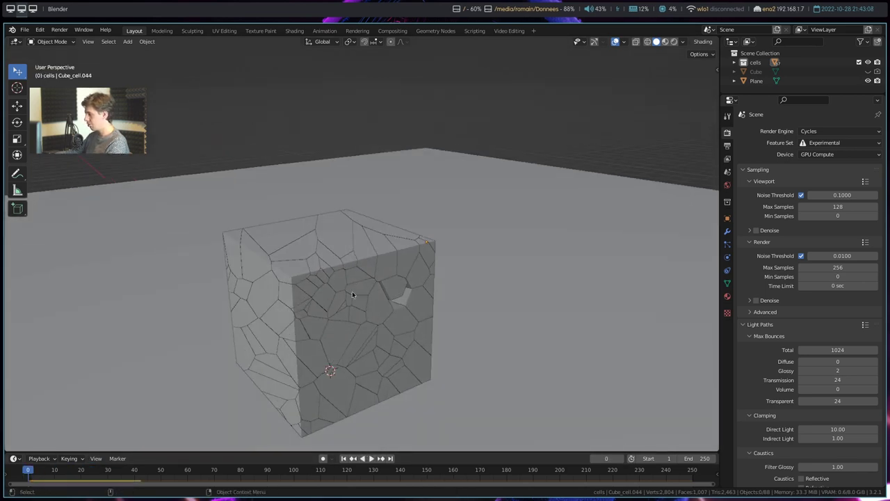
mouse_move(369, 294)
middle_mouse_down()
mouse_move(312, 309)
mouse_move(217, 294)
mouse_move(304, 298)
middle_mouse_up()
key("g")
left_click(359, 296)
key("ctrl+z")
key("ctrl+z")
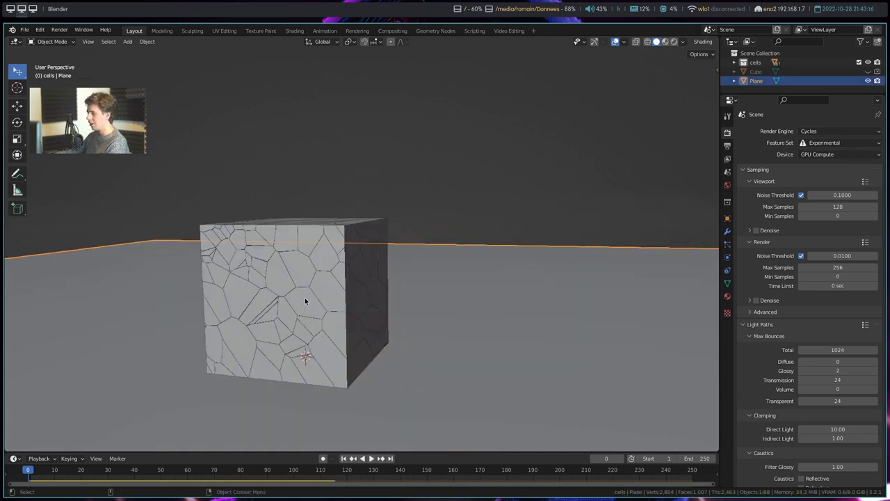
key("ctrl+shift+z")
Add an Ico Sphere and move it up along Z into the fractured cube
middle_click_drag(315, 213, 339, 209)
key("ctrl+o")
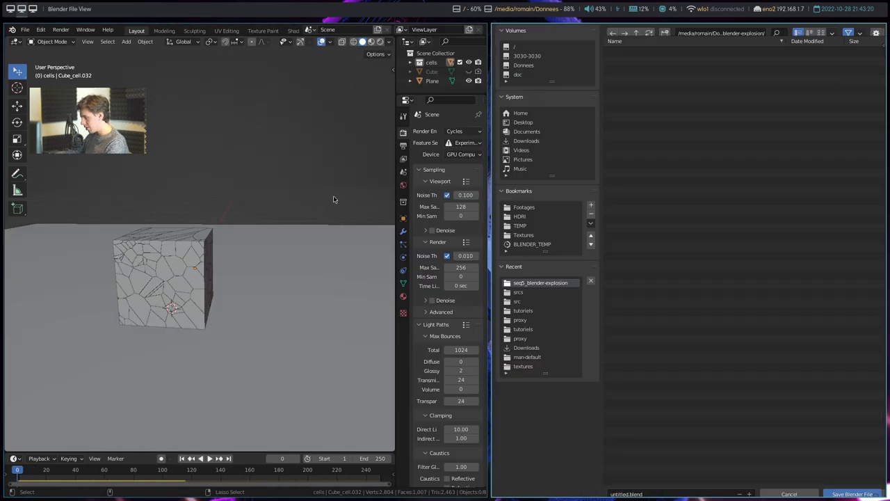
key("Escape")
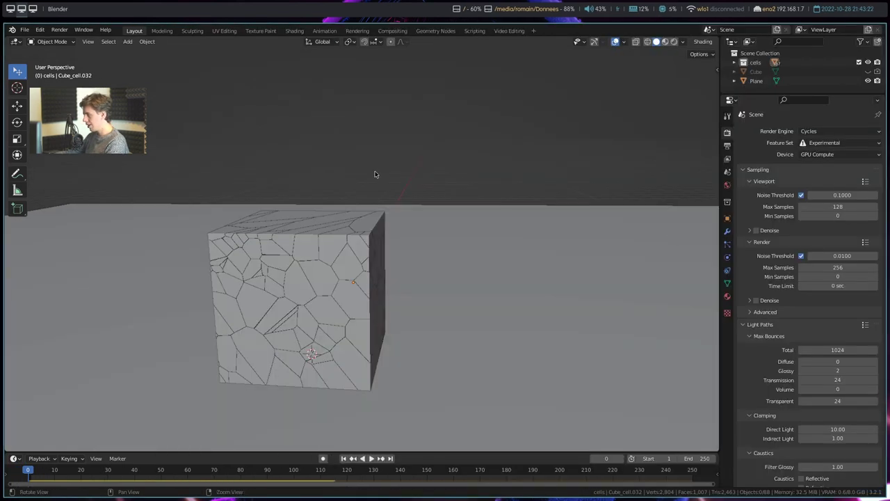
middle_click_drag(375, 174, 402, 147)
key("shift+a")
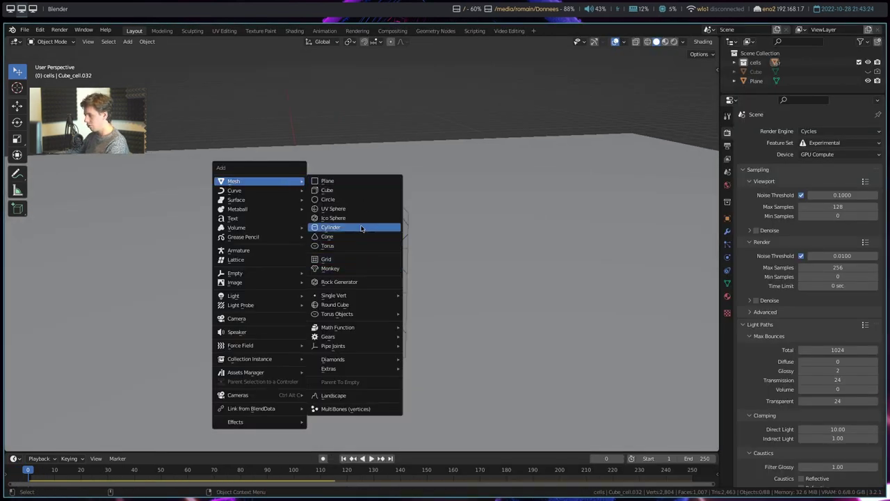
left_click(362, 217)
key("g")
key("z")
left_click(341, 271)
mouse_move(340, 271)
middle_mouse_down()
mouse_move(426, 235)
mouse_move(348, 215)
middle_mouse_up()
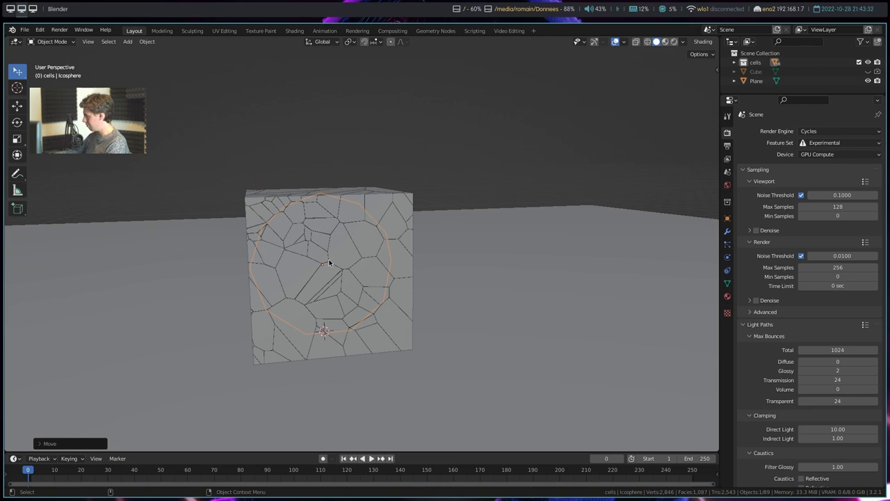
Give the icosphere a rigid body through Object > Rigid Body > Add Rigid Bodies
left_click(147, 42)
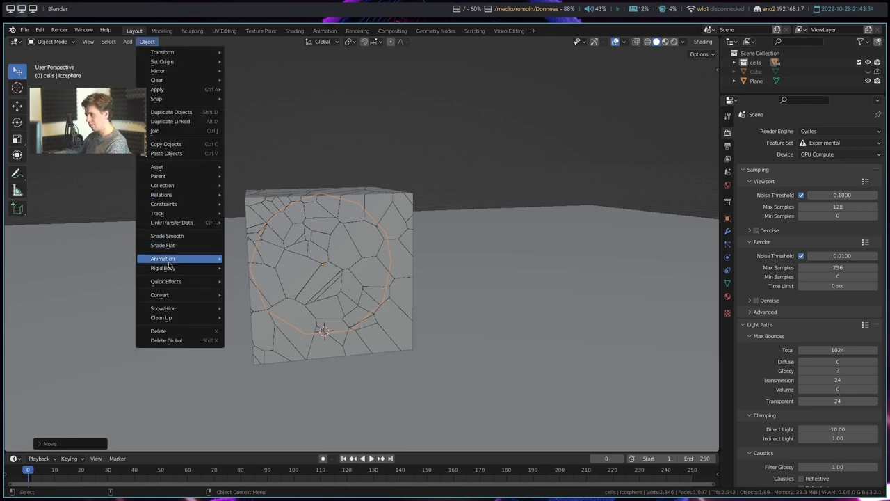
key("Escape")
key("Escape")
left_click(147, 42)
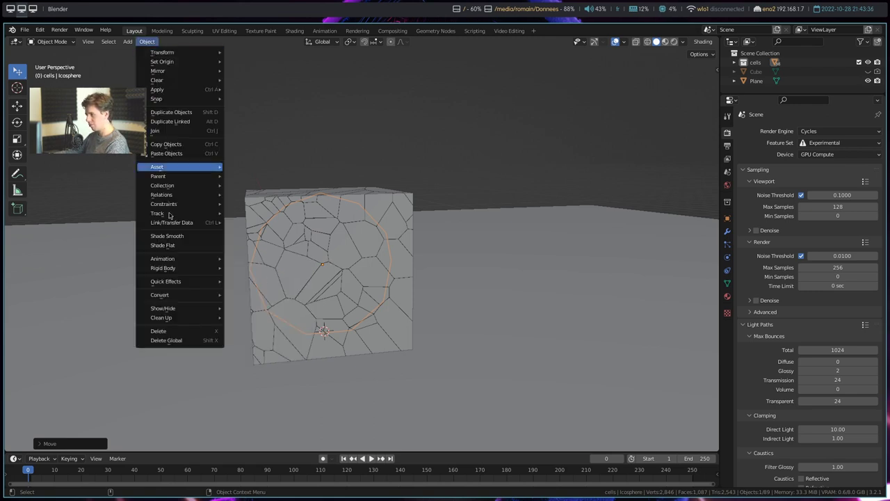
left_click(233, 272)
mouse_move(233, 273)
middle_mouse_down()
mouse_move(385, 278)
mouse_move(479, 212)
middle_mouse_up()
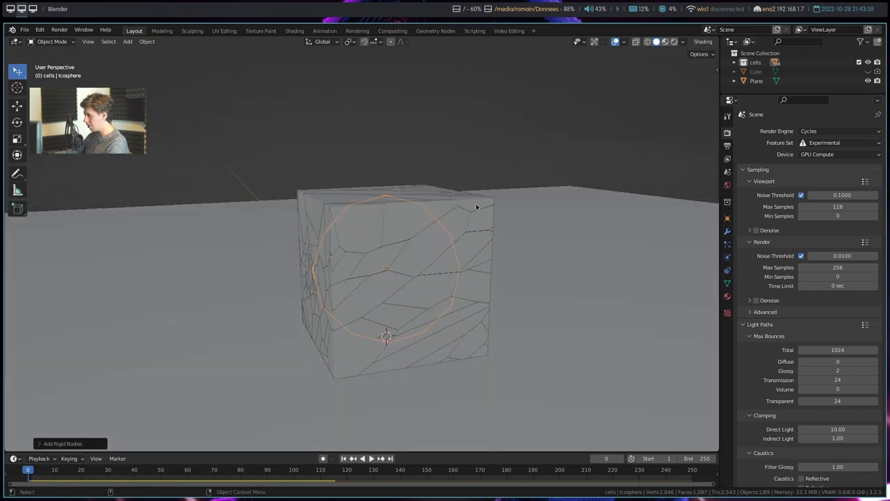
middle_click_drag(323, 246, 402, 247)
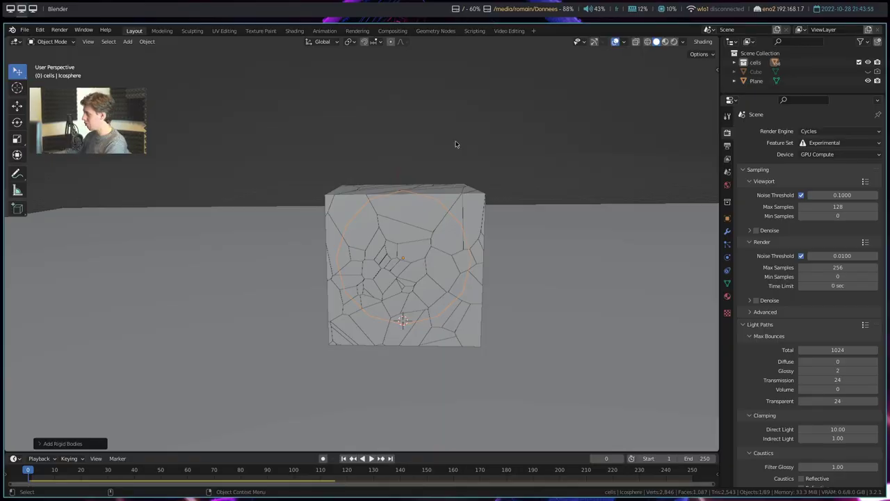
Play the simulation to watch the icosphere burst the cube, then rewind to frame 1
key("space")
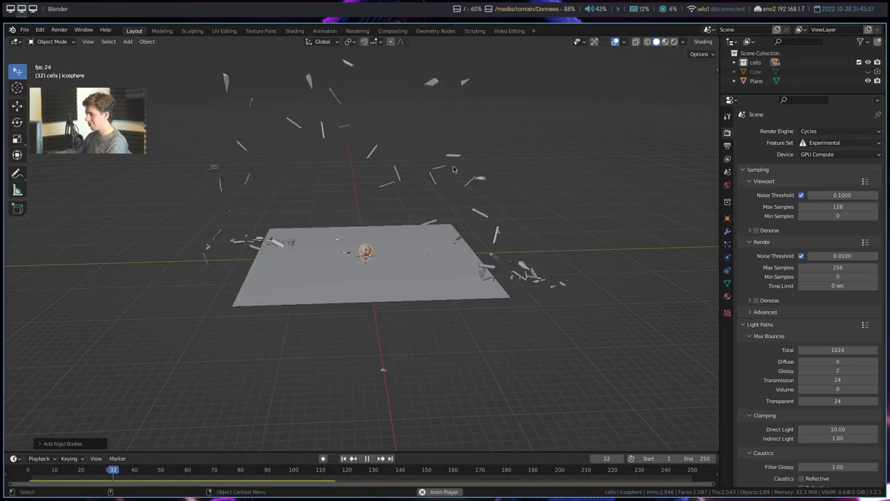
middle_click_drag(453, 169, 487, 293)
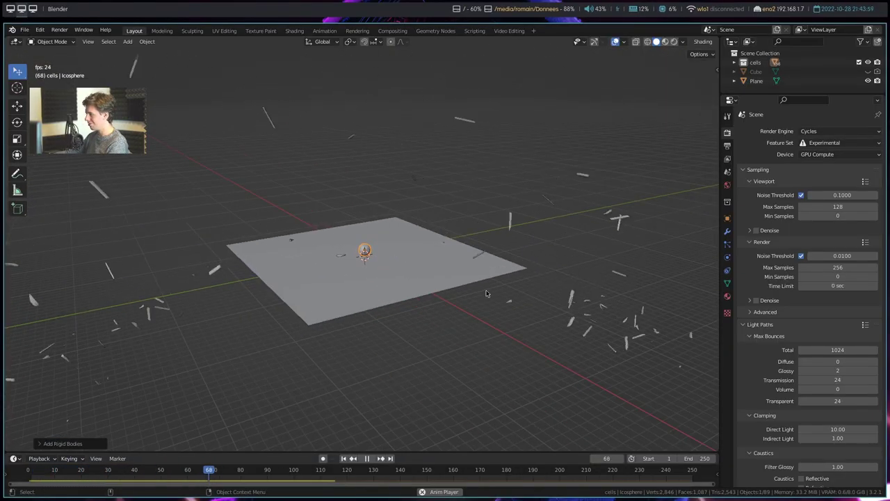
left_click_drag(208, 475, 29, 475)
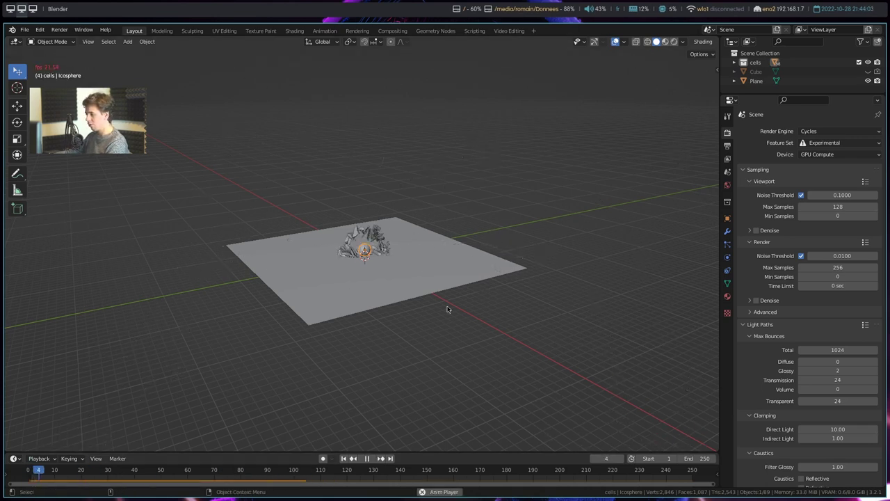
middle_click_drag(444, 322, 391, 283)
scroll(390, 283, "up", 3)
left_click_drag(36, 475, 31, 475)
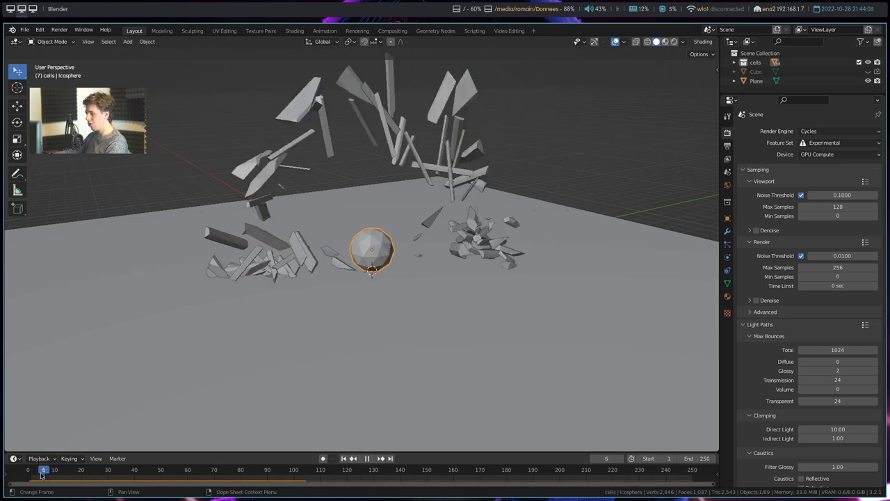
Scale the icosphere down to about 0.3 and replay the shattering
key("s")
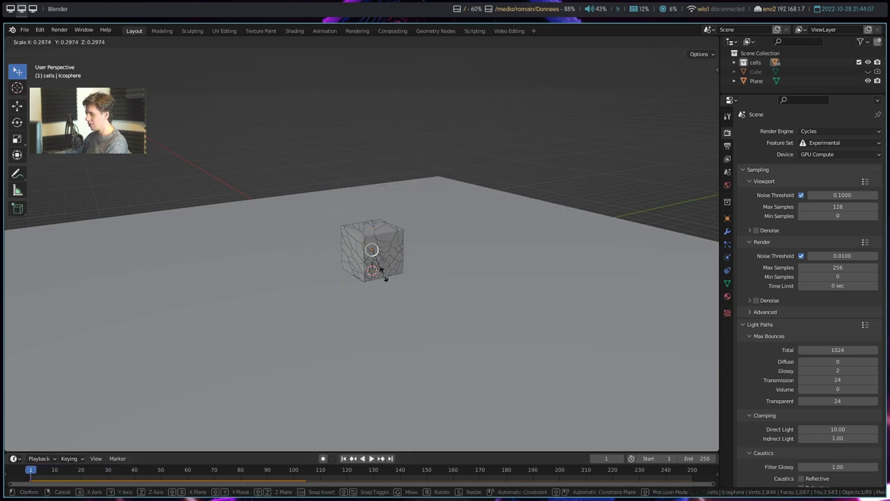
left_click(383, 277)
scroll(411, 313, "down", 4)
key("space")
scroll(442, 375, "up", 4)
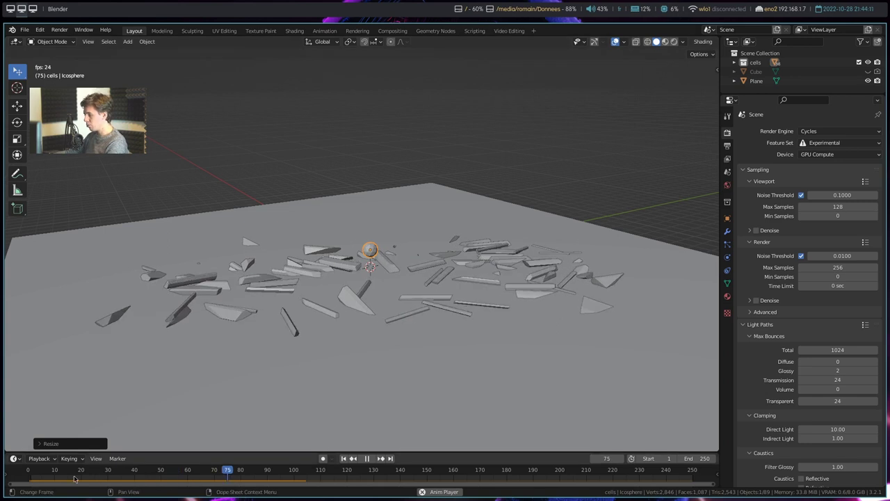
left_click(30, 473)
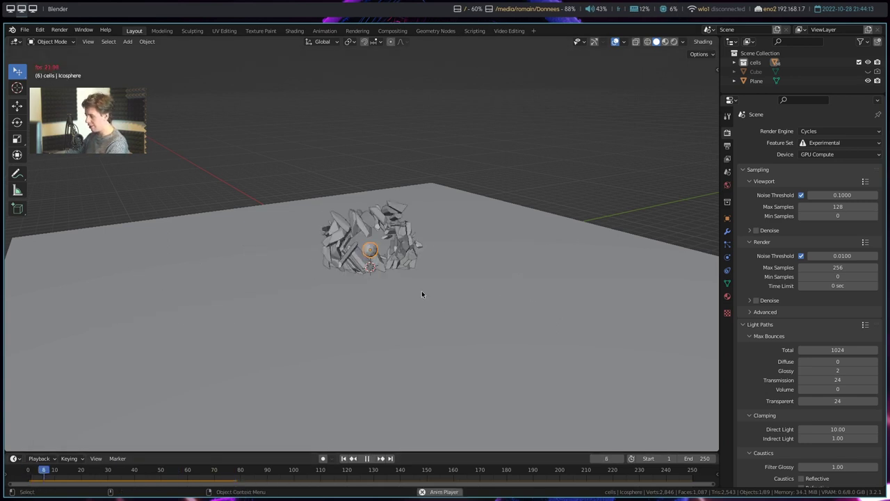
middle_click_drag(471, 327, 407, 338)
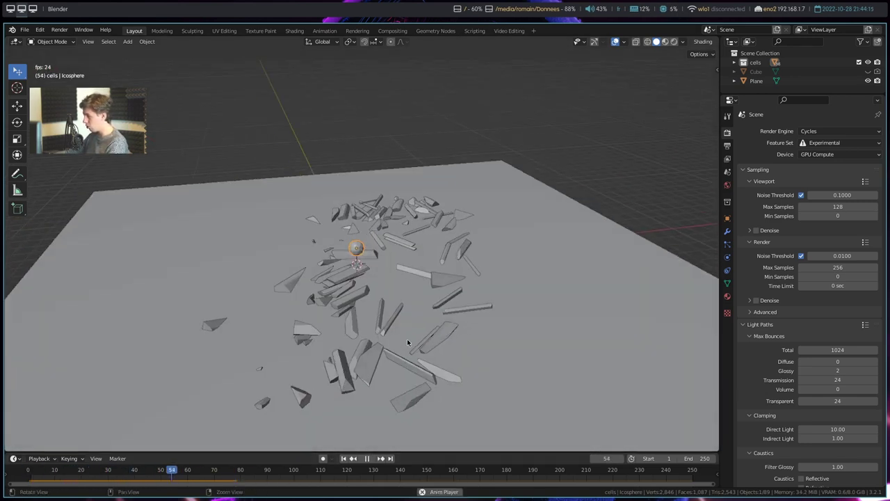
key("space")
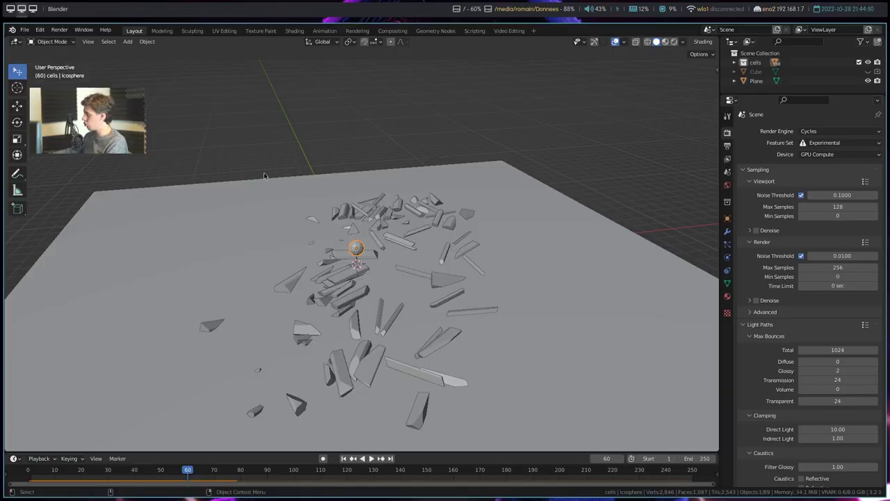
Replay the simulation from the start frame and rewind the timeline to frame 0
scroll(286, 221, "up", 3)
scroll(286, 221, "up", 3)
mouse_move(388, 281)
middle_mouse_down()
mouse_move(406, 303)
mouse_move(198, 355)
mouse_move(398, 324)
middle_mouse_up()
scroll(198, 355, "down", 4)
key("shift+Left")
key("space")
key("space")
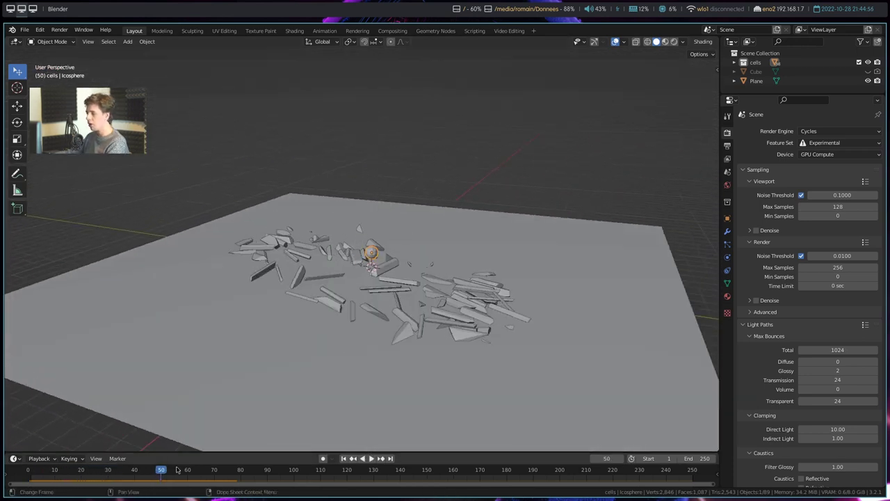
left_click_drag(159, 476, 28, 480)
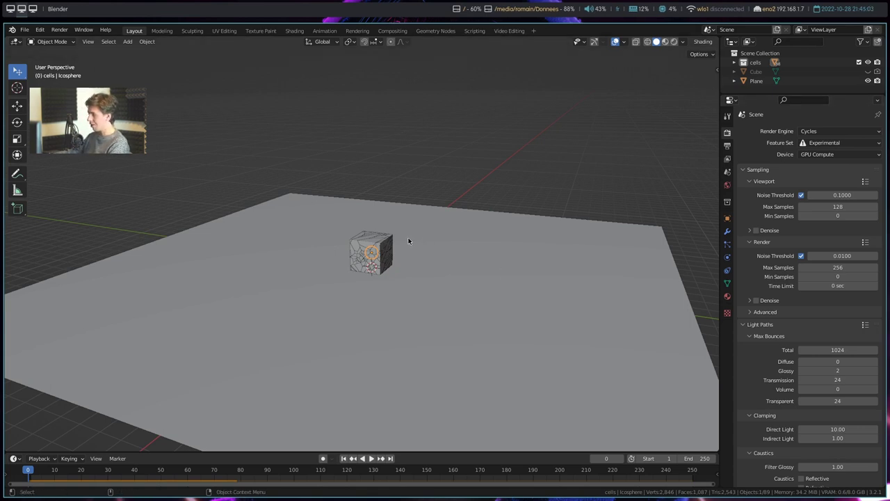
middle_click_drag(410, 241, 395, 246)
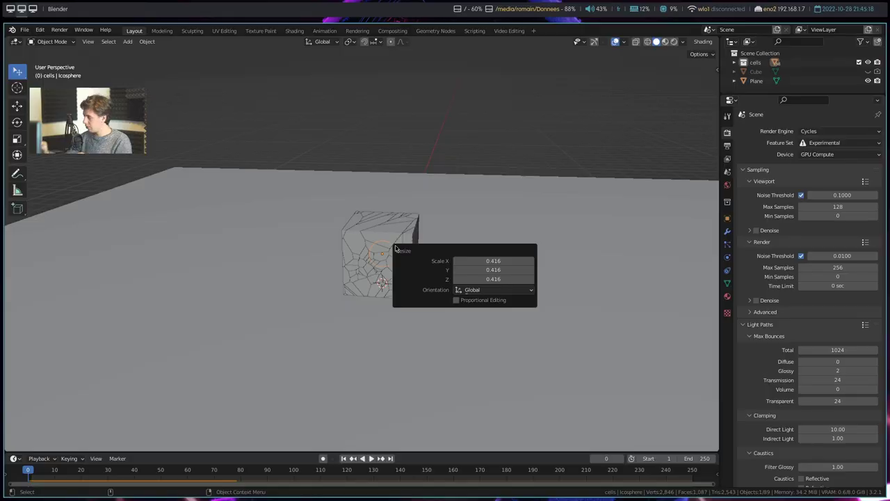
left_click(728, 173)
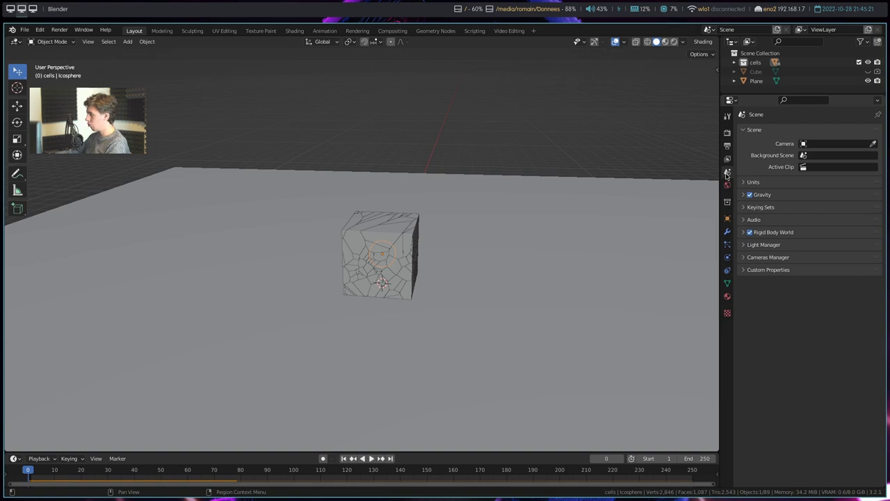
left_click(748, 236)
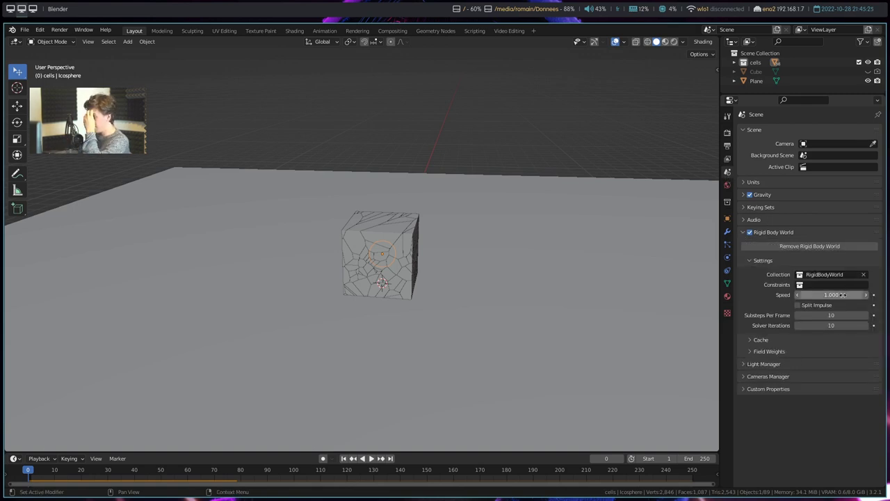
middle_click_drag(703, 327, 471, 194)
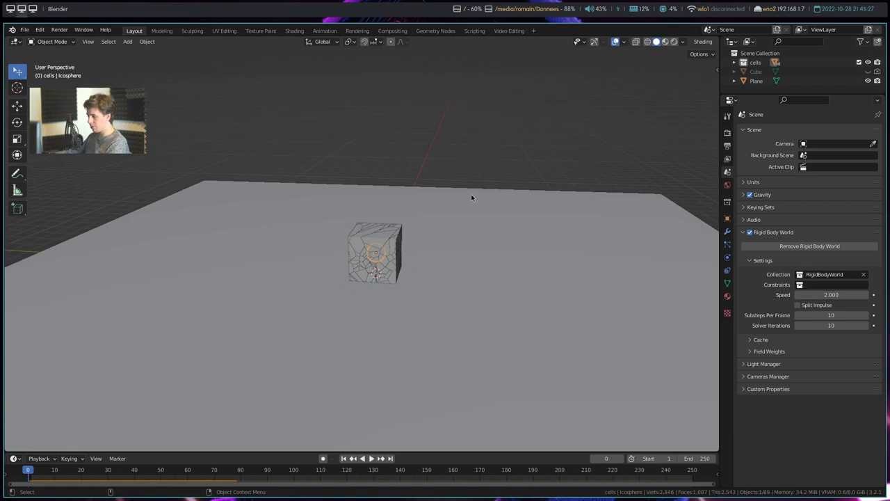
key("space")
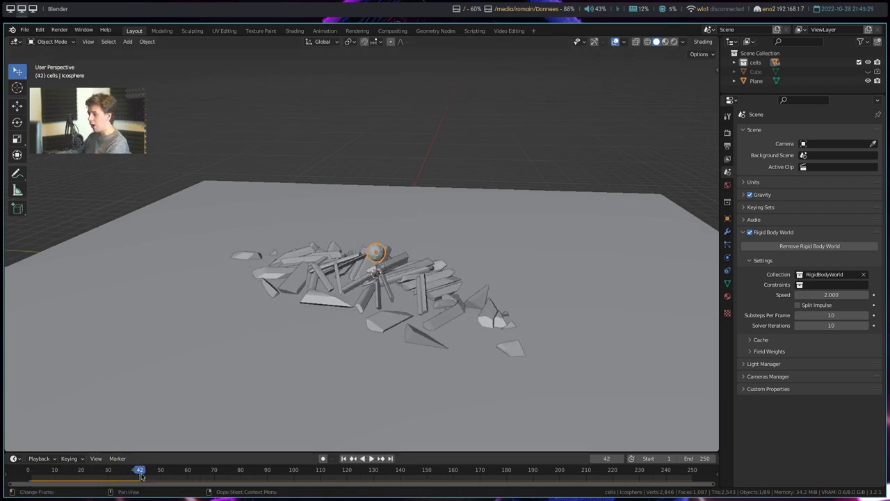
left_click_drag(139, 473, 28, 478)
key("space")
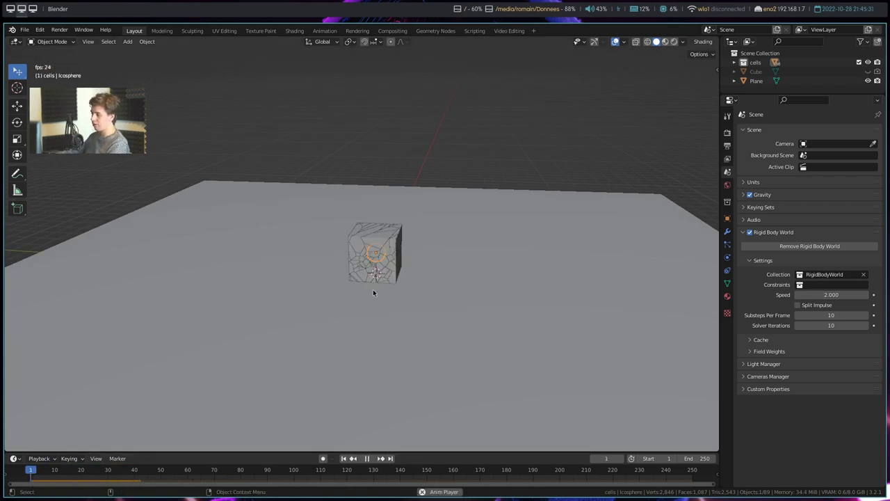
key("space")
key("space")
left_click_drag(110, 474, 31, 482)
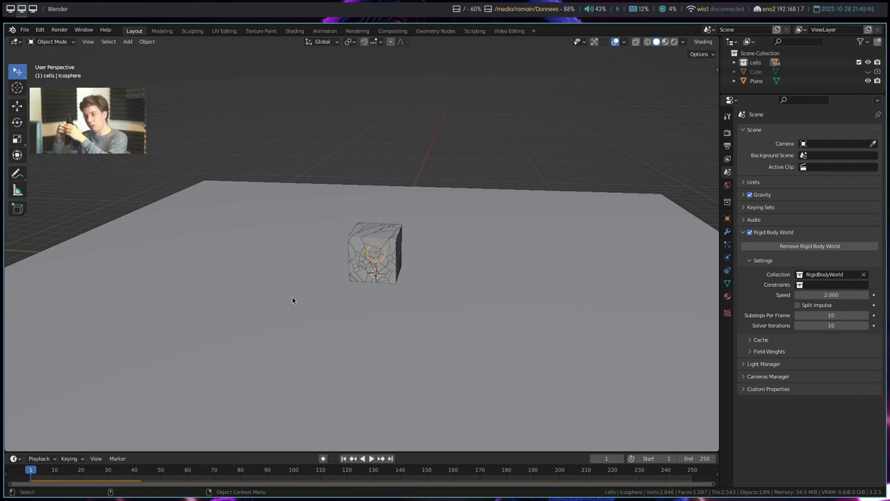
Scale the icosphere up and replay to see the fragments scatter wider
key("s")
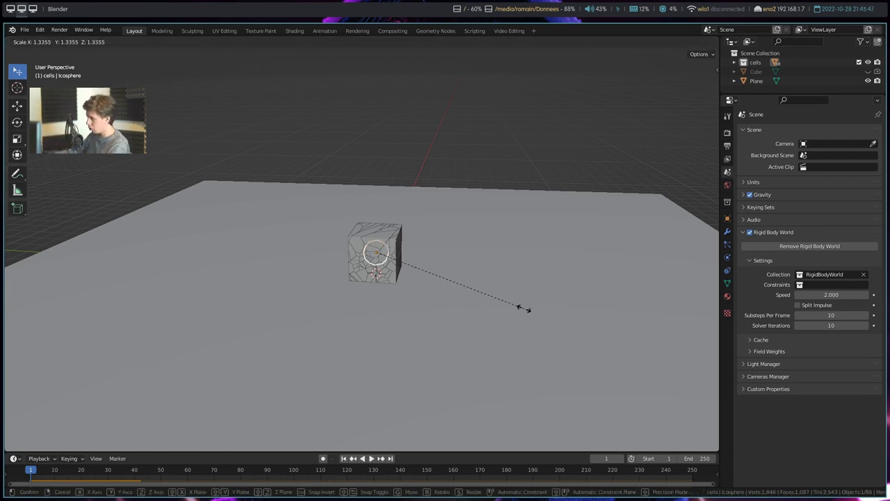
left_click(660, 300)
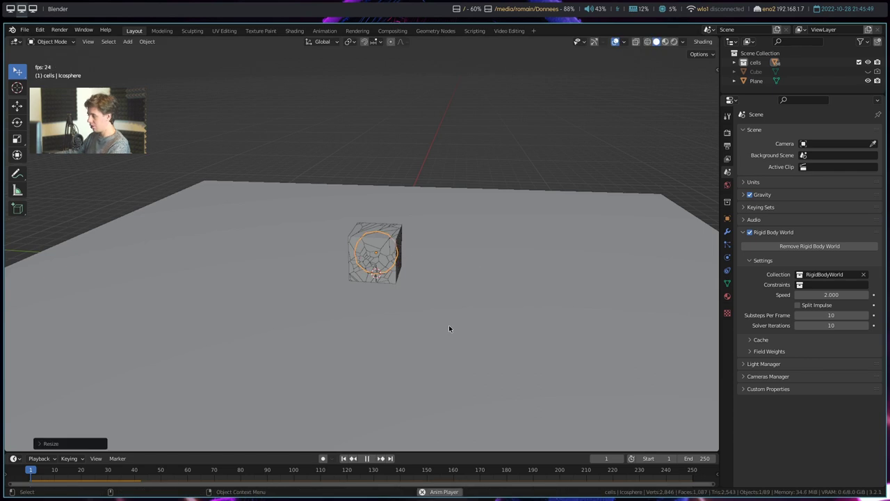
scroll(449, 328, "down", 5)
mouse_move(449, 329)
middle_mouse_down()
mouse_move(527, 327)
mouse_move(416, 327)
mouse_move(279, 365)
middle_mouse_up()
left_click_drag(57, 474, 39, 475)
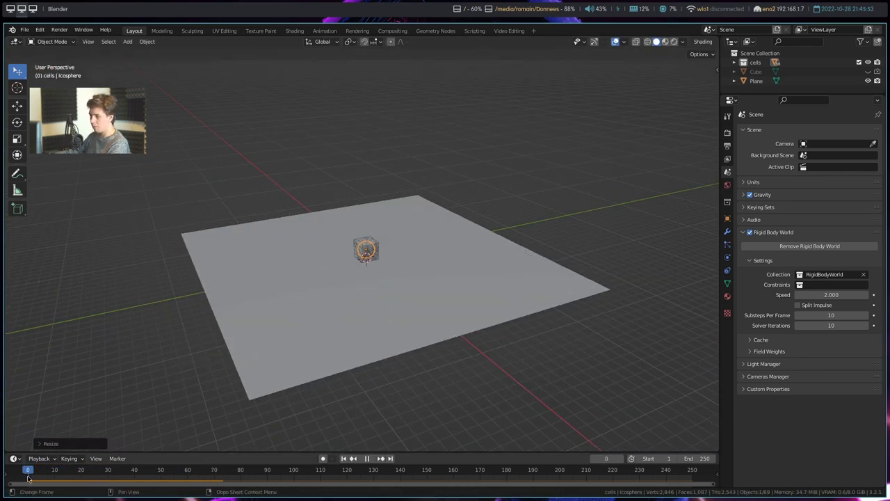
left_click(324, 366)
scroll(324, 366, "up", 3)
key("space")
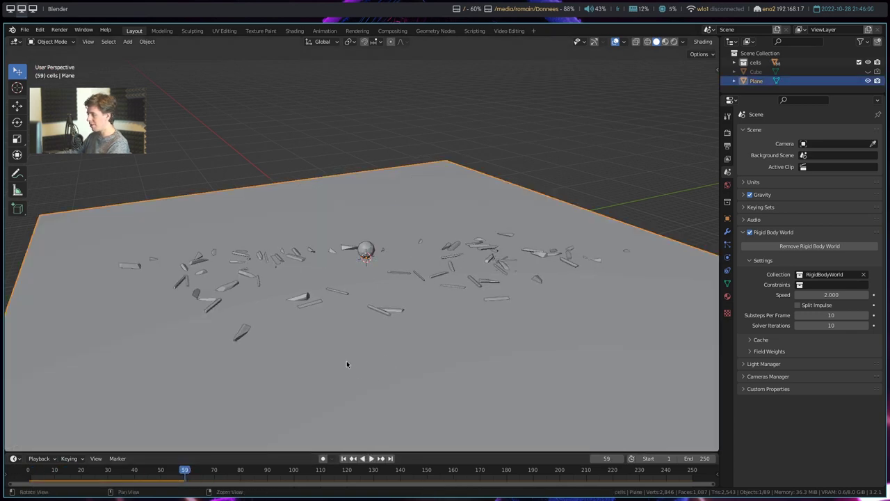
middle_click_drag(347, 361, 403, 359)
left_click_drag(55, 473, 30, 472)
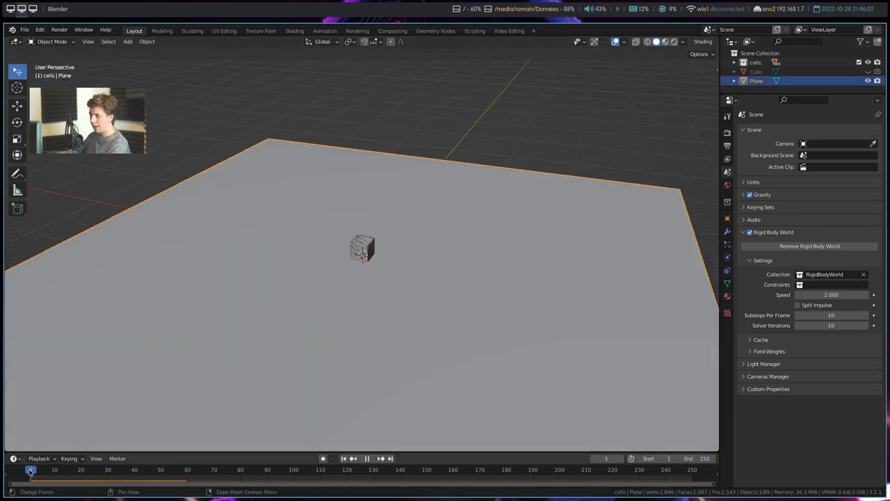
Replay the bigger-sphere shatter, return to frame 1, and show the Plane's particle properties
mouse_move(115, 428)
middle_mouse_down()
mouse_move(434, 324)
mouse_move(524, 312)
mouse_move(361, 322)
middle_mouse_up()
key("space")
left_click_drag(41, 475, 30, 473)
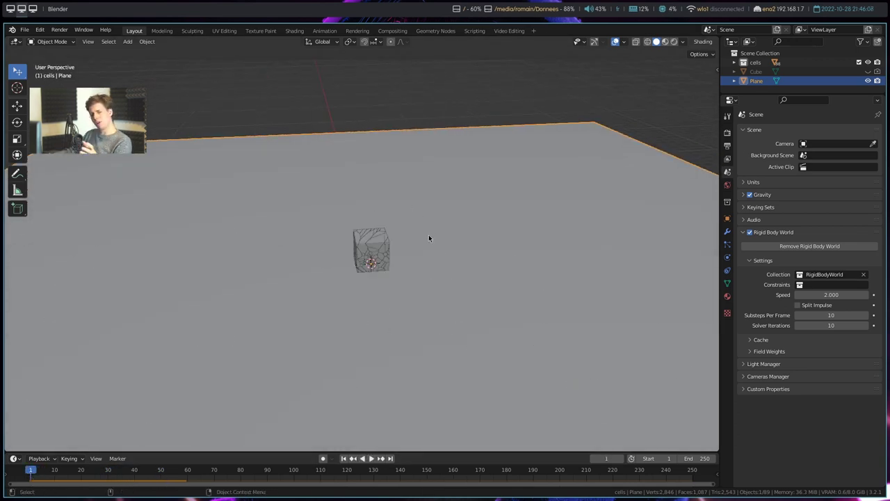
scroll(370, 259, "up", 3)
mouse_move(373, 241)
middle_mouse_down()
mouse_move(403, 218)
mouse_move(385, 231)
middle_mouse_up()
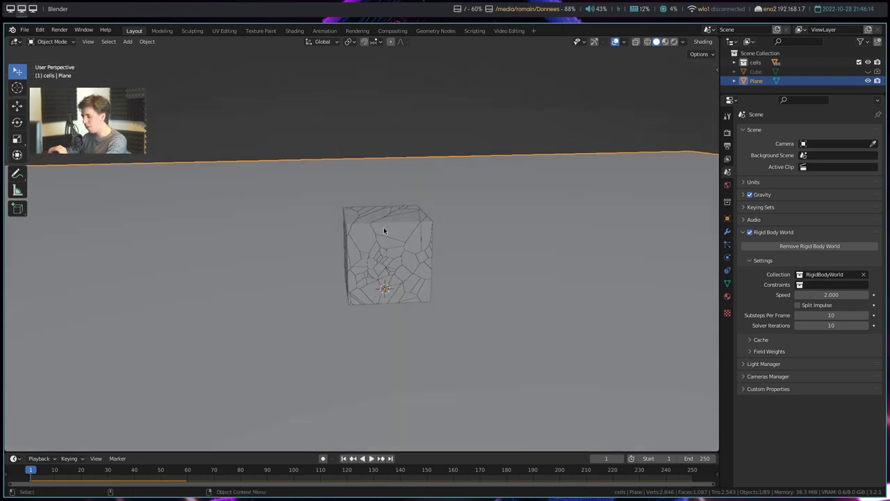
key("space")
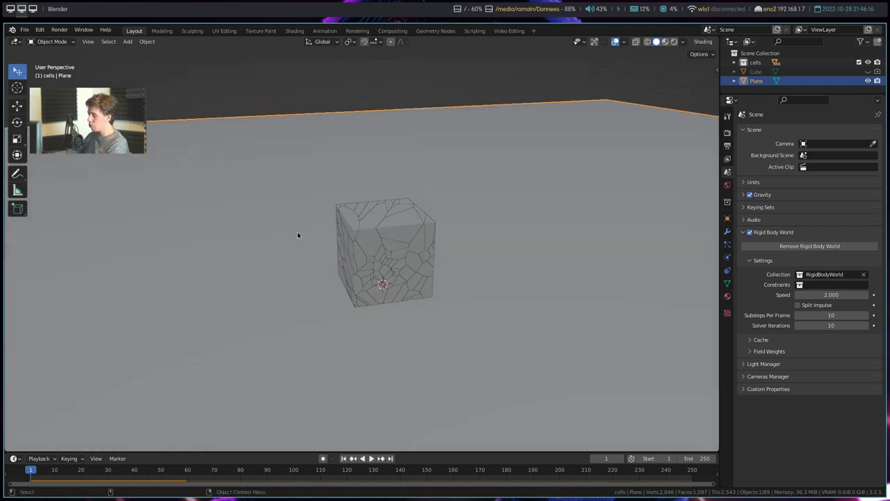
mouse_move(298, 234)
middle_mouse_down()
mouse_move(317, 252)
mouse_move(316, 329)
middle_mouse_up()
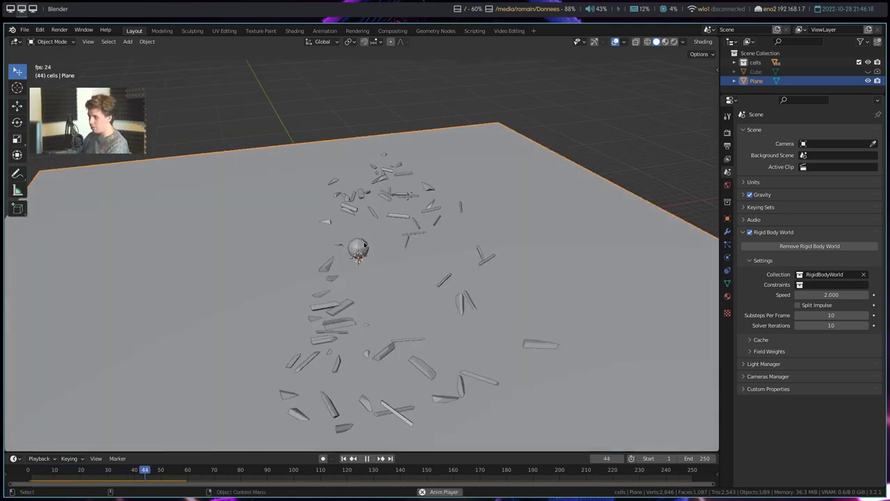
key("space")
middle_click_drag(441, 277, 401, 262)
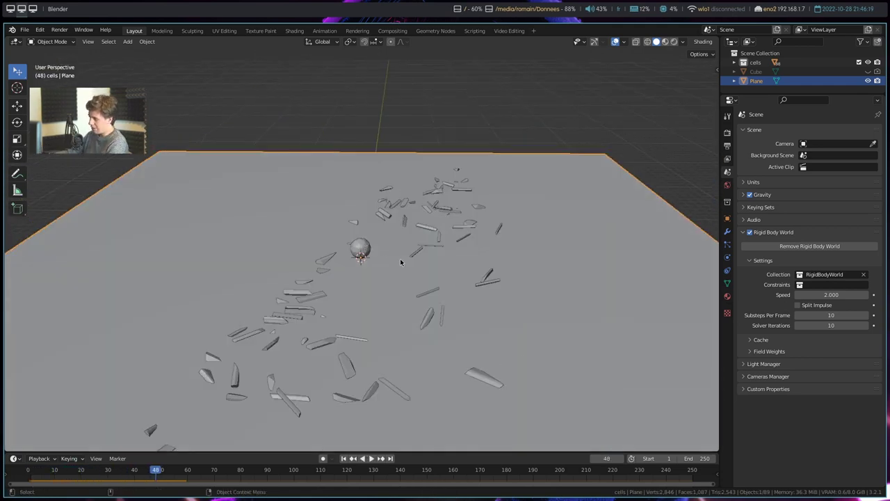
left_click(29, 474)
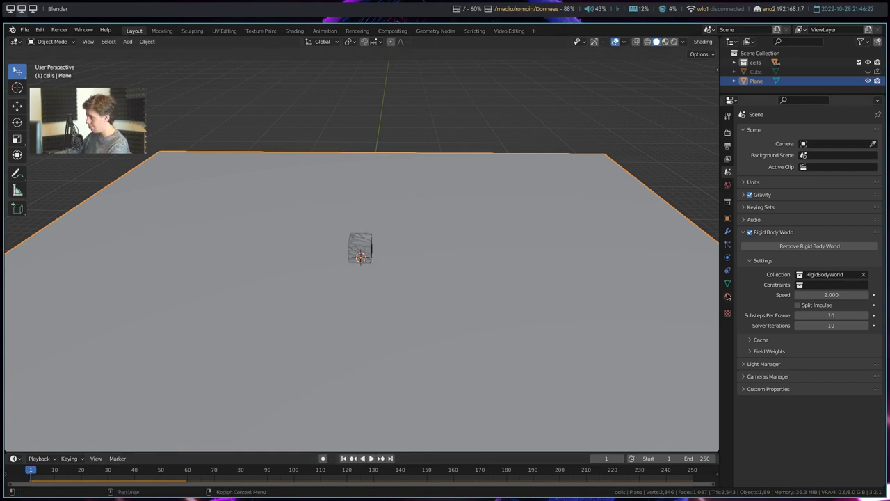
left_click(727, 272)
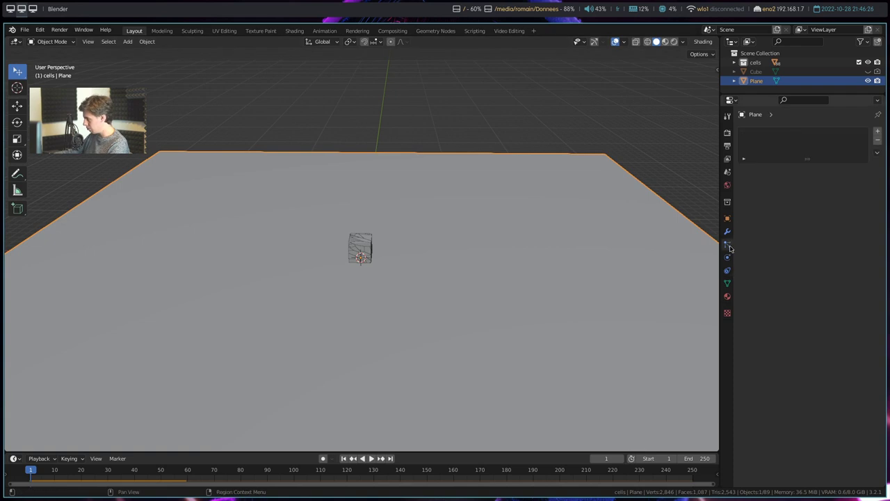
Make the plane a passive rigid body with friction 0.895 and test-play the shatter
left_click(728, 259)
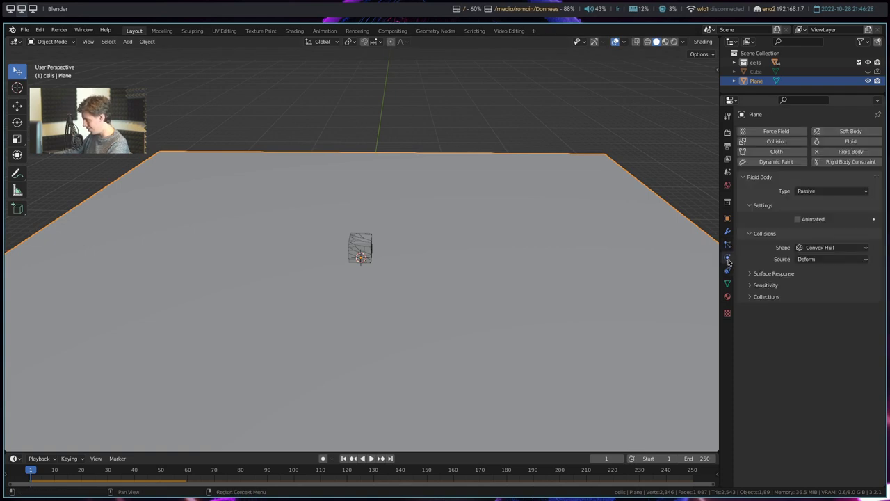
middle_click_drag(475, 273, 444, 267)
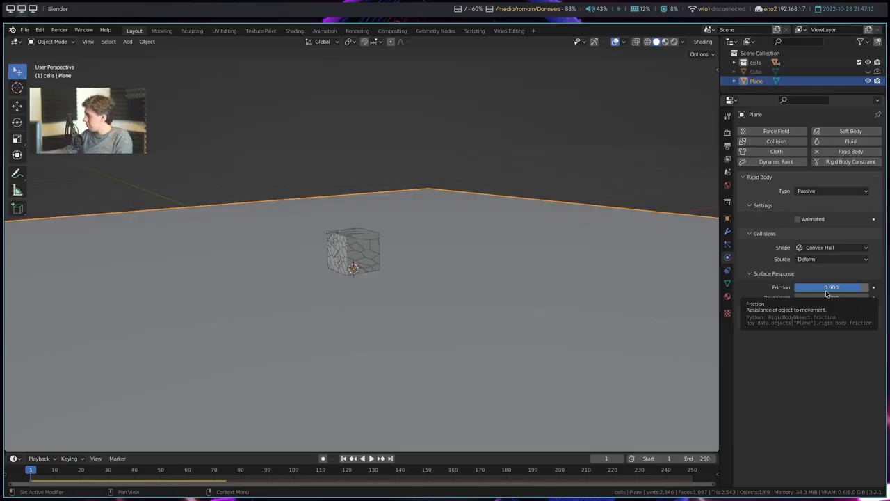
key("space")
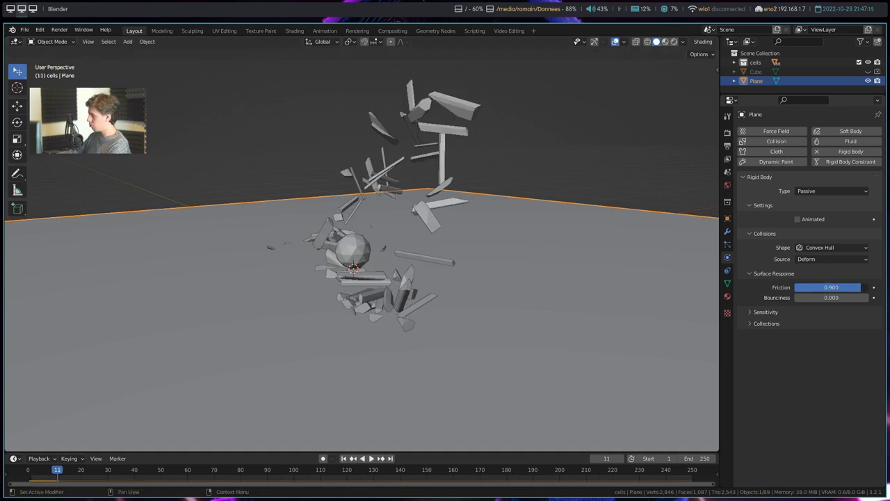
left_click(17, 477)
key("space")
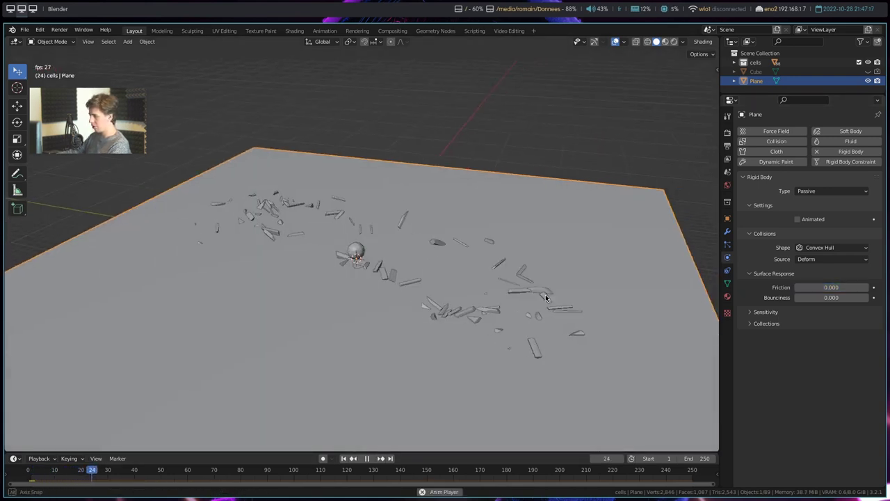
middle_click_drag(499, 287, 250, 431)
key("space")
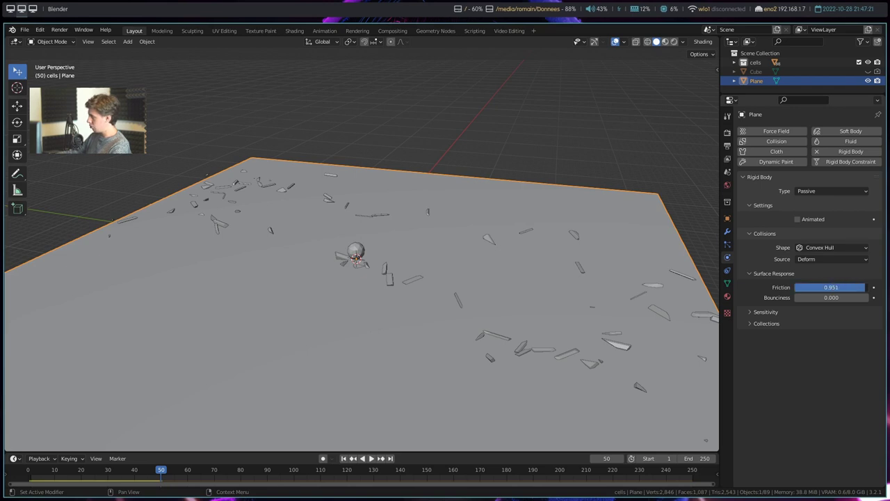
left_click_drag(85, 474, 28, 474)
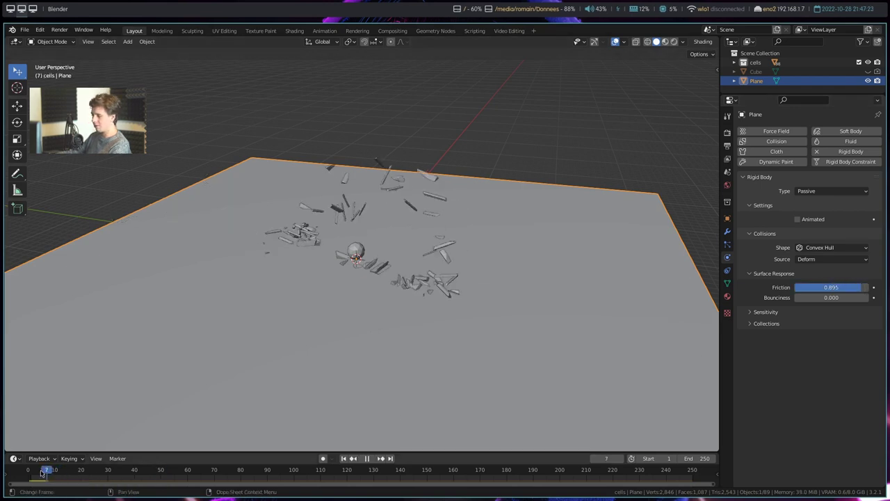
key("space")
mouse_move(206, 359)
middle_mouse_down()
mouse_move(383, 334)
mouse_move(432, 279)
mouse_move(770, 256)
middle_mouse_up()
key("space")
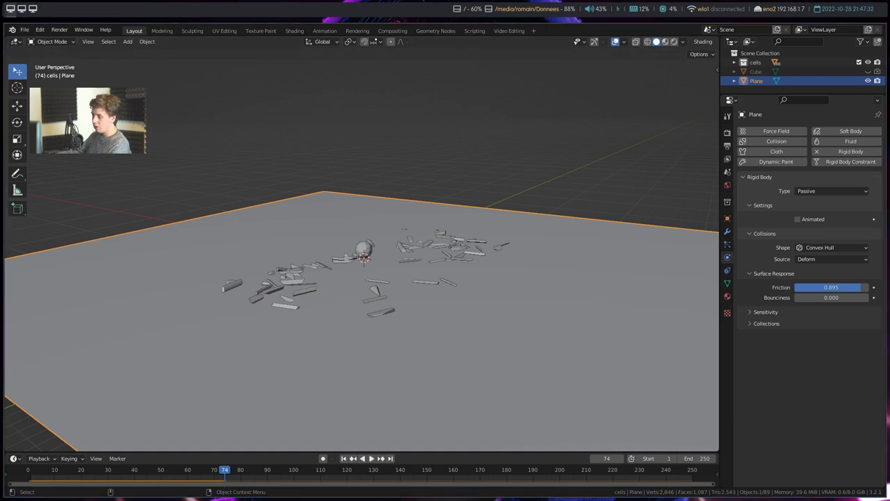
left_click(38, 473)
key("space")
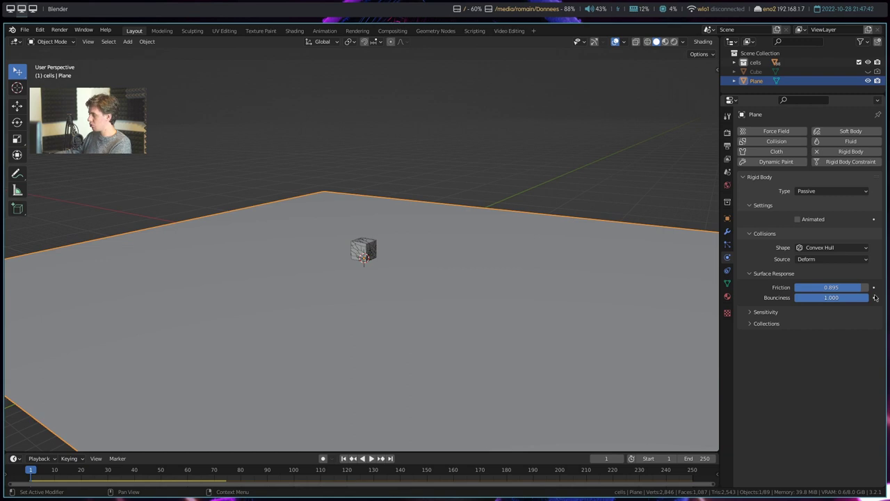
Lower the plane's bounciness to 0.056 and replay the simulation
key("space")
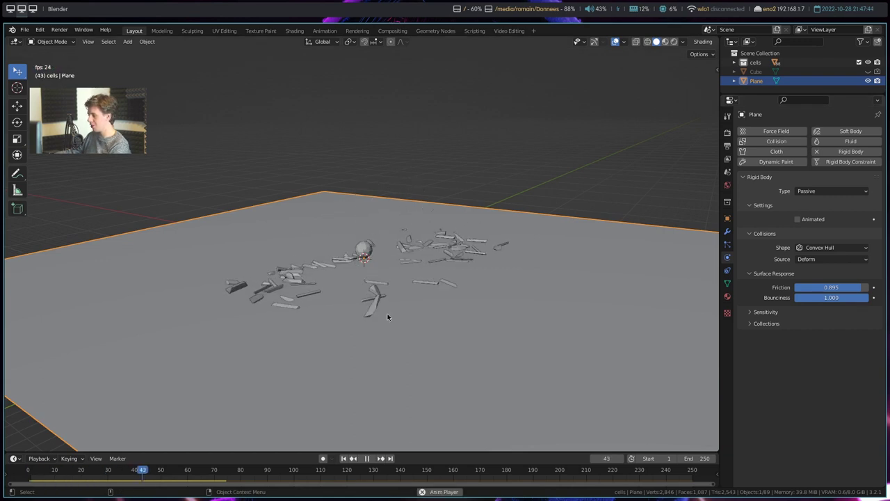
left_click_drag(153, 471, 28, 478)
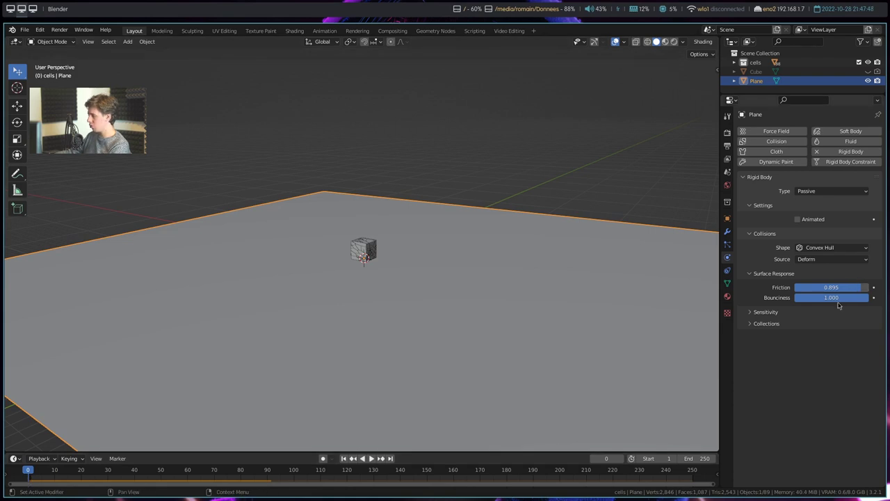
key("space")
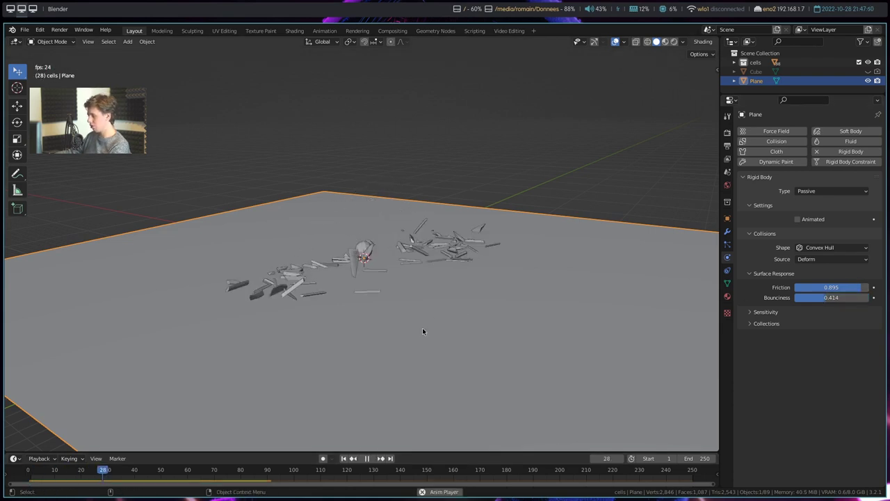
left_click_drag(831, 297, 810, 297)
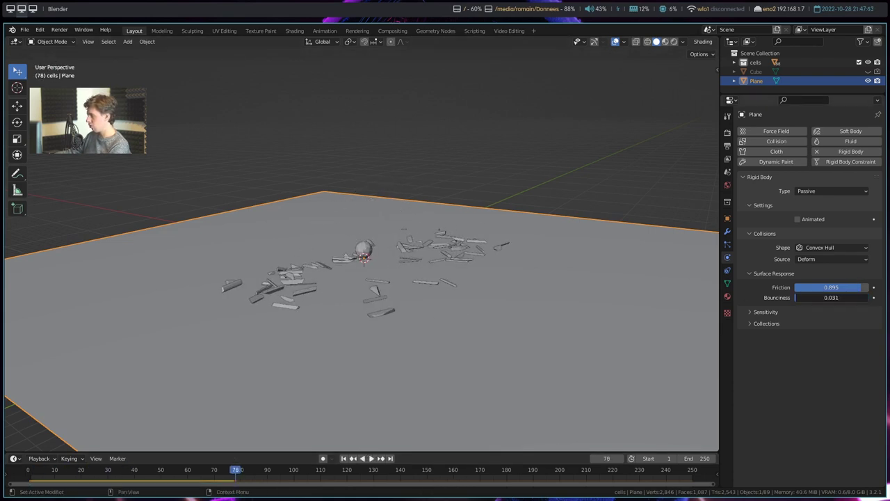
left_click_drag(42, 474, 28, 474)
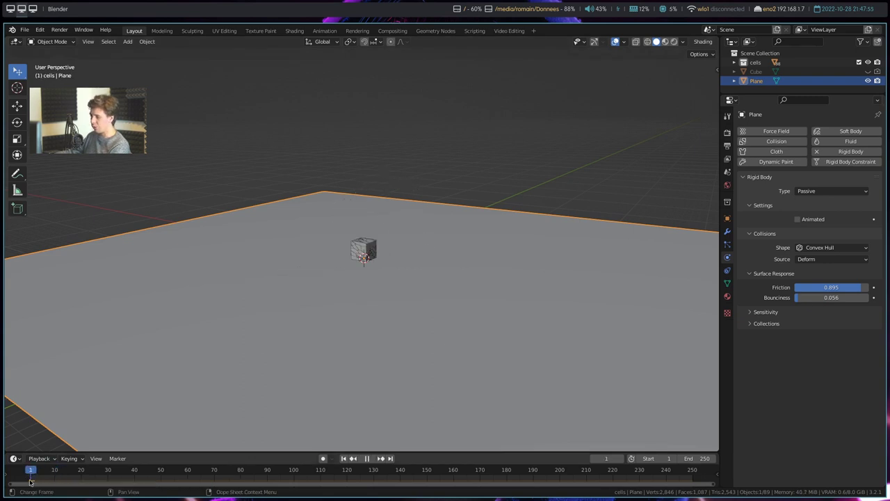
key("space")
middle_click_drag(366, 327, 537, 313)
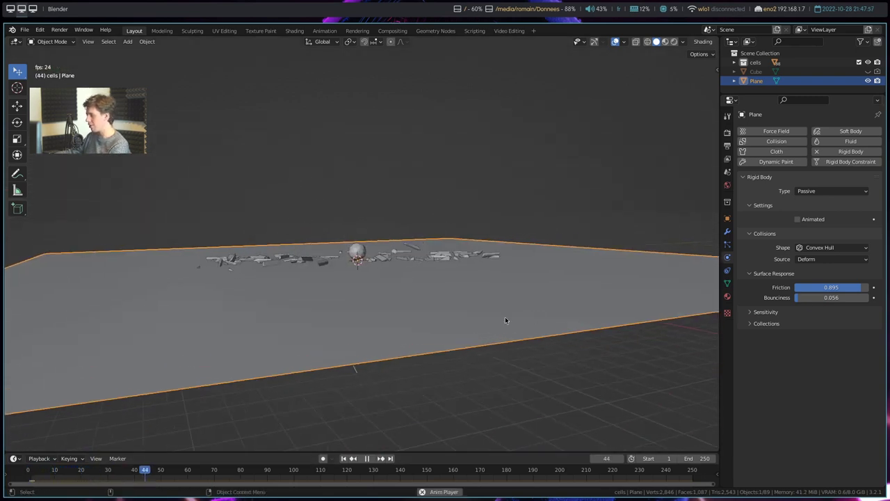
middle_click_drag(394, 286, 407, 314)
key("space")
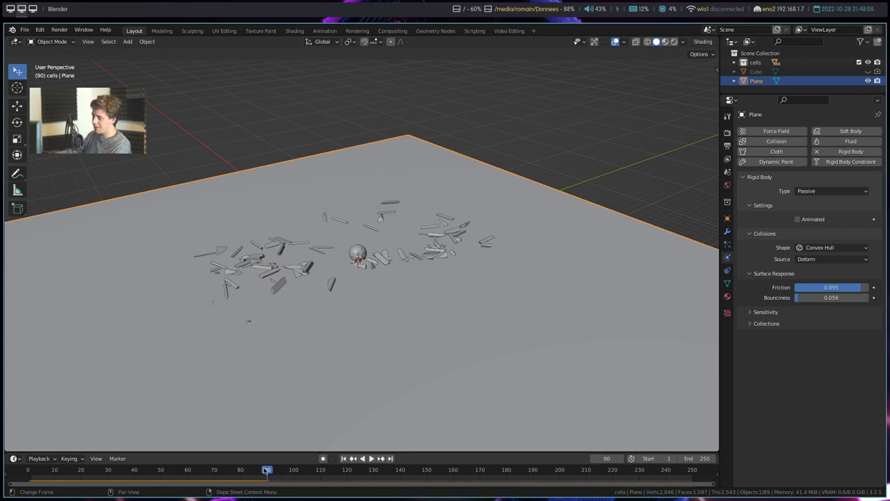
Replay the simulation to frame 48 and inspect the scattered fragments
key("shift+Left")
key("space")
key("space")
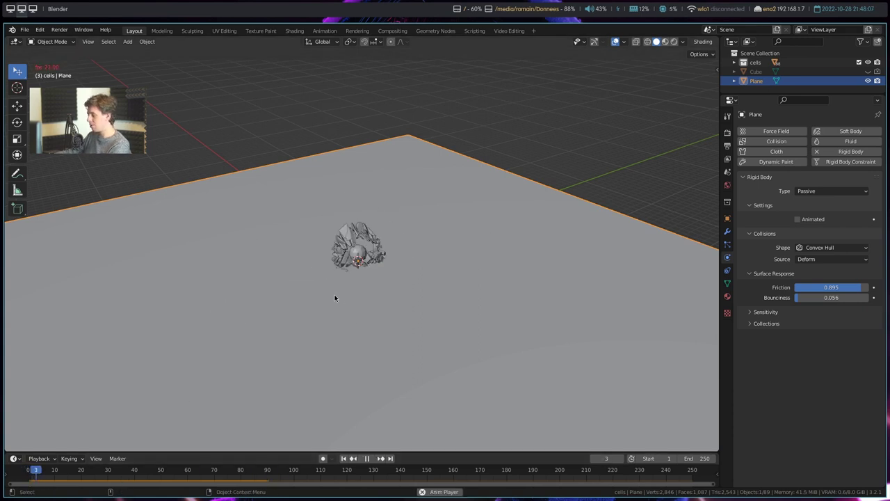
middle_click_drag(336, 299, 356, 273)
key("space")
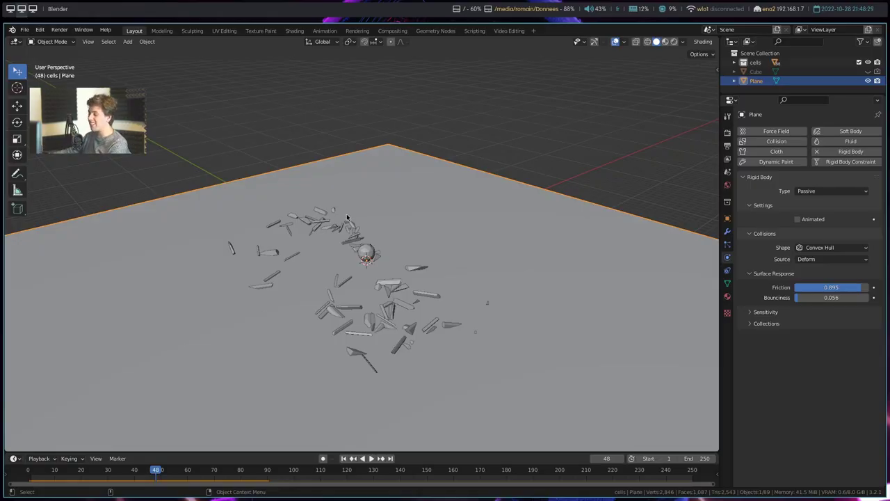
middle_click_drag(334, 231, 375, 220)
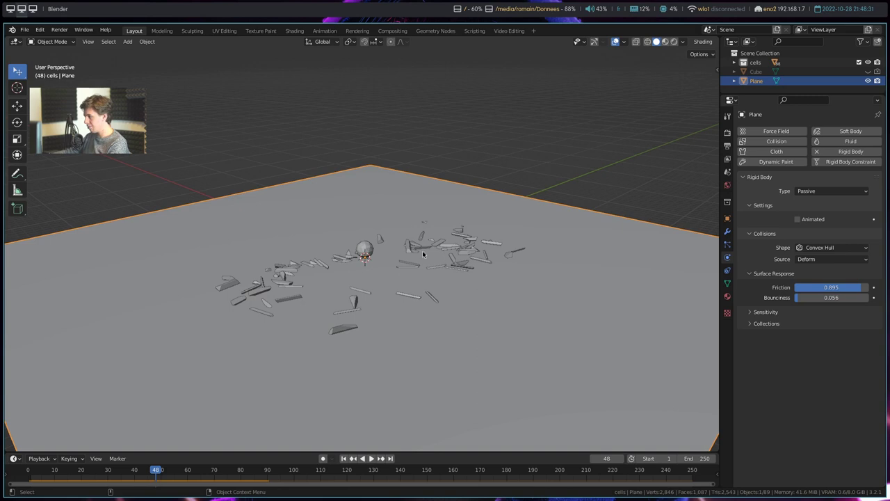
right_click(727, 62)
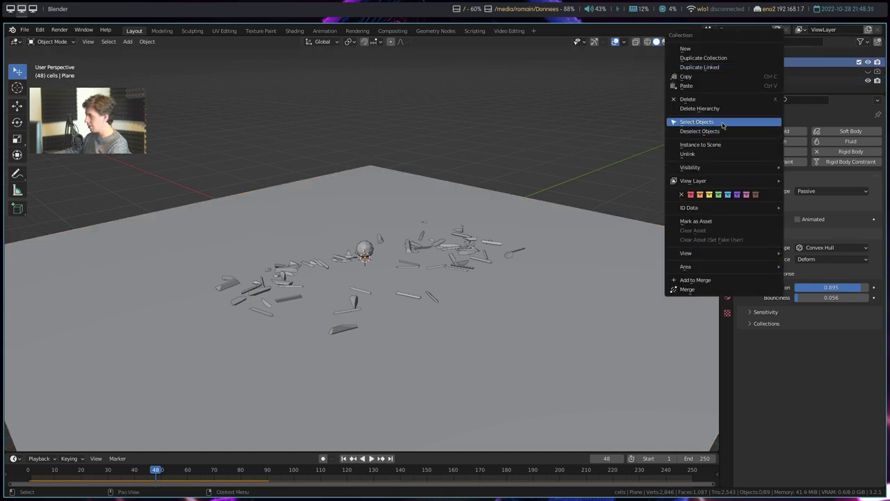
Select all cells-collection fragments and run Bake Action on Object data, frames 1–250
left_click(720, 122)
left_click(146, 42)
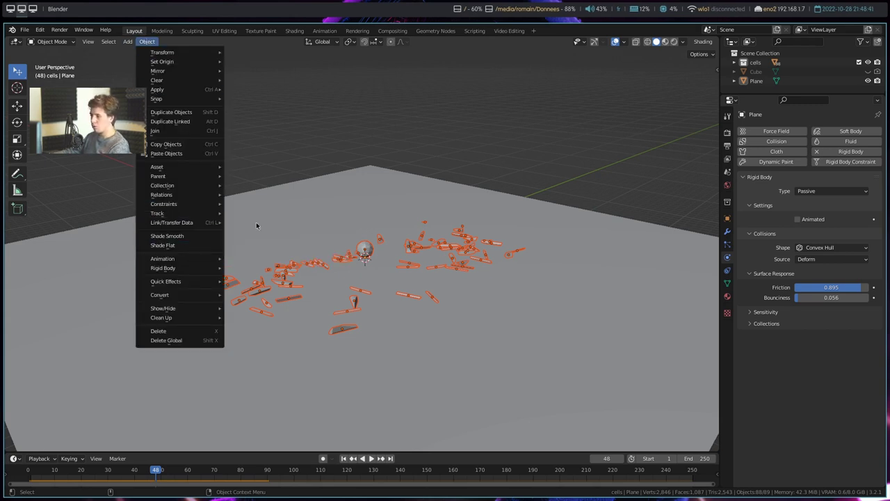
key("F3")
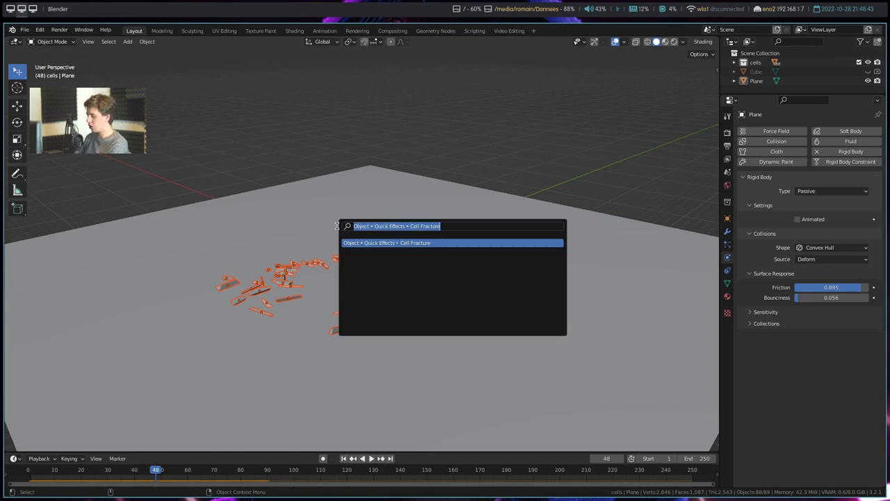
type("bake")
key("Down")
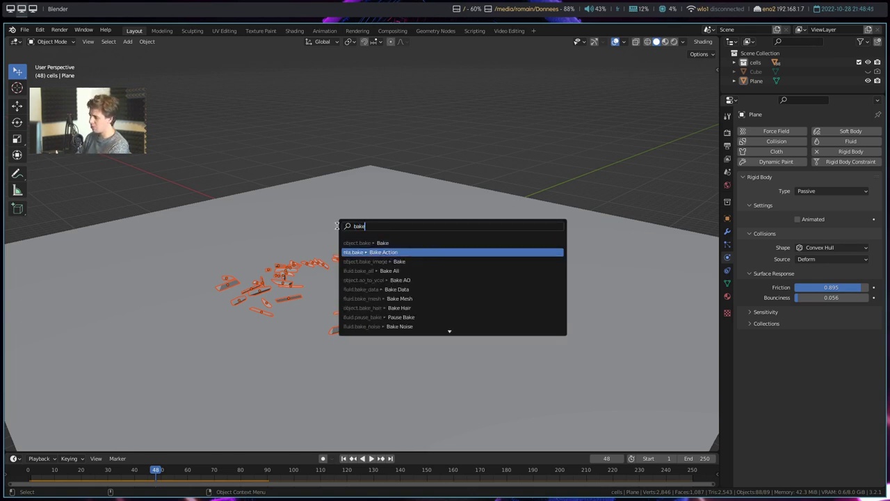
key("Return")
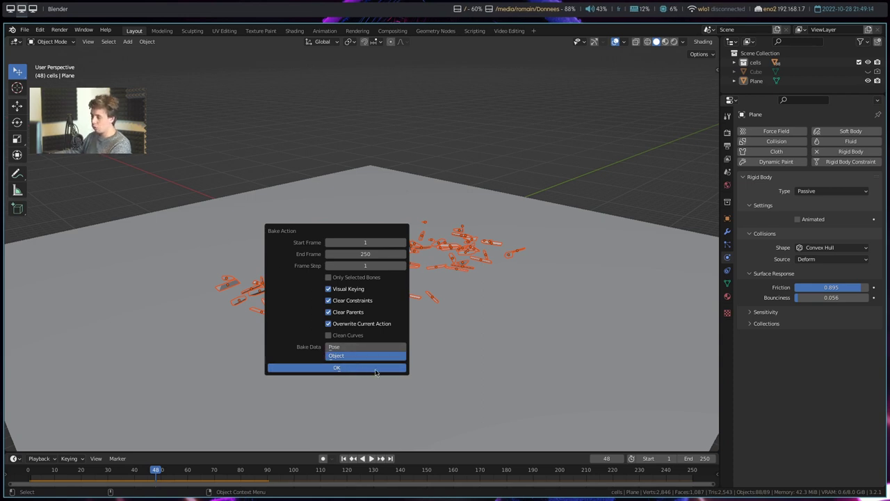
left_click(375, 370)
key("space")
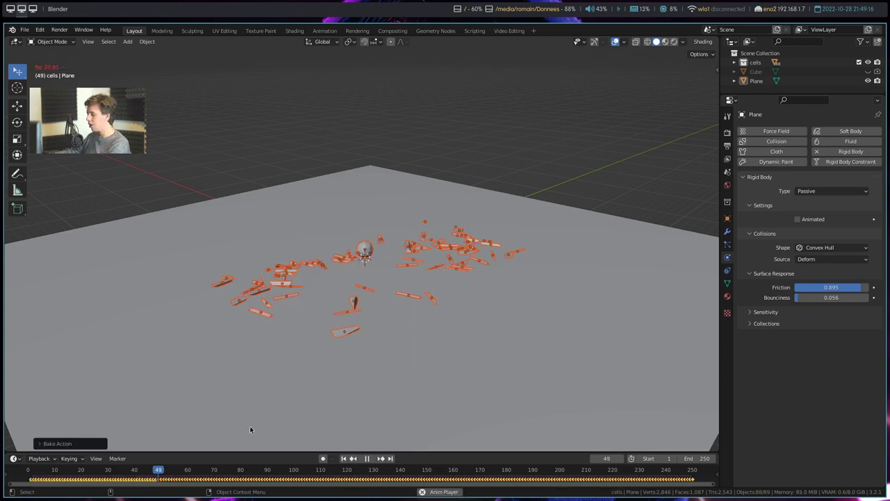
key("shift+Left")
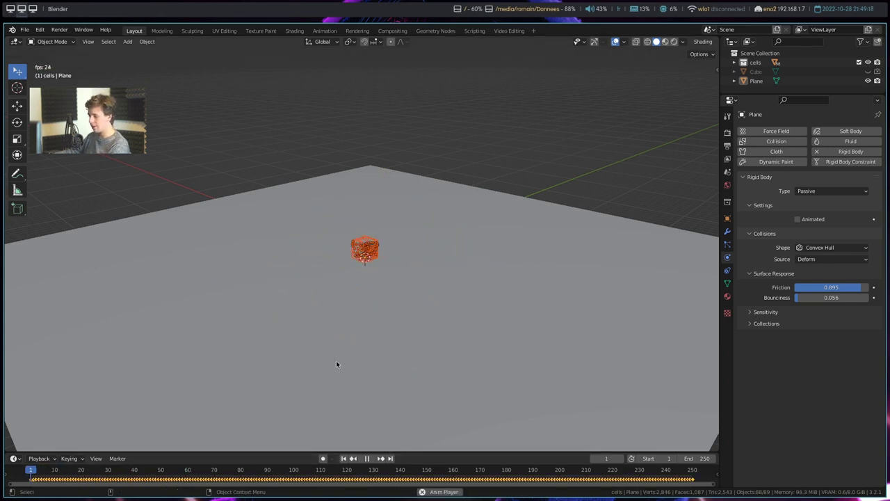
left_click_drag(96, 471, 25, 477)
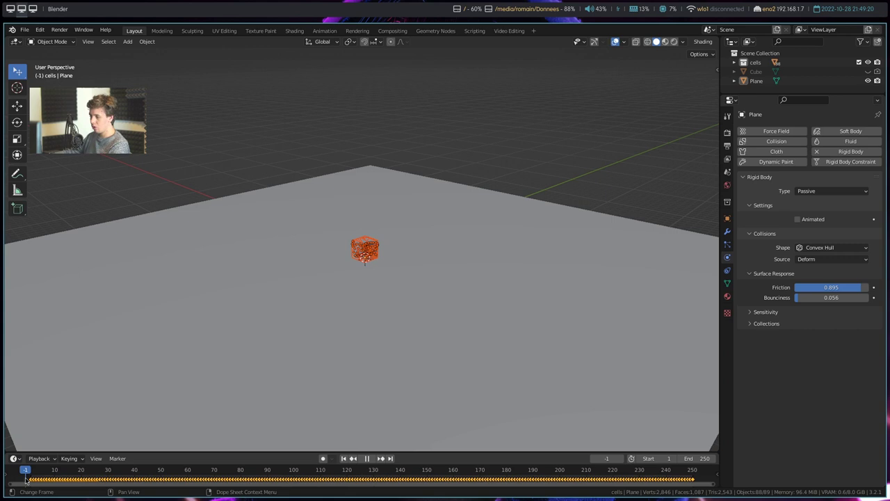
middle_click_drag(495, 324, 436, 333)
scroll(436, 334, "up", 3)
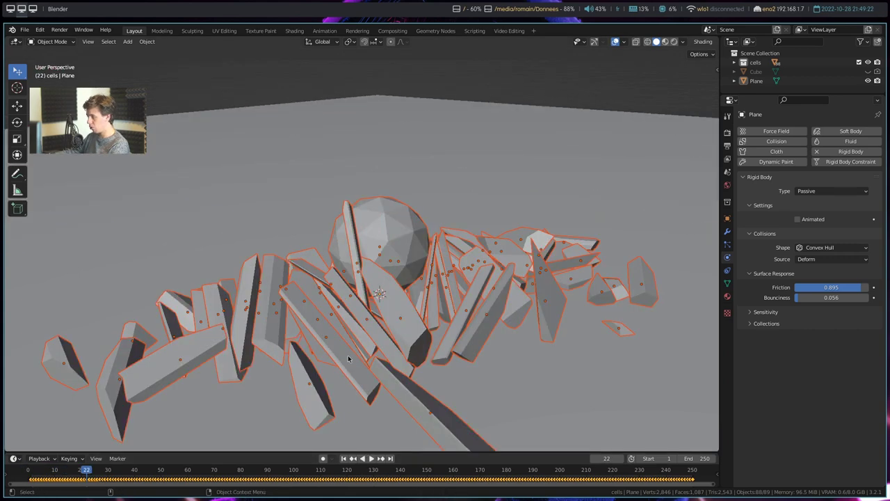
key("space")
left_click_drag(86, 473, 20, 473)
key("space")
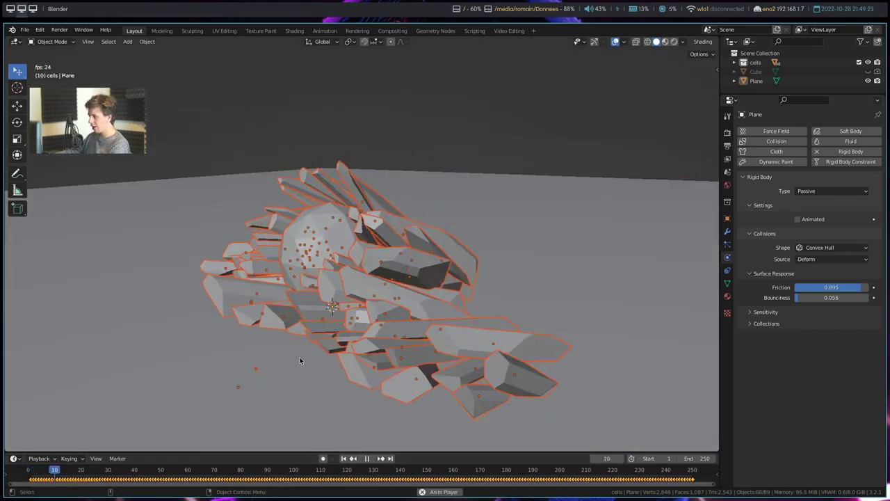
mouse_move(297, 359)
middle_mouse_down()
mouse_move(319, 311)
mouse_move(369, 356)
middle_mouse_up()
key("space")
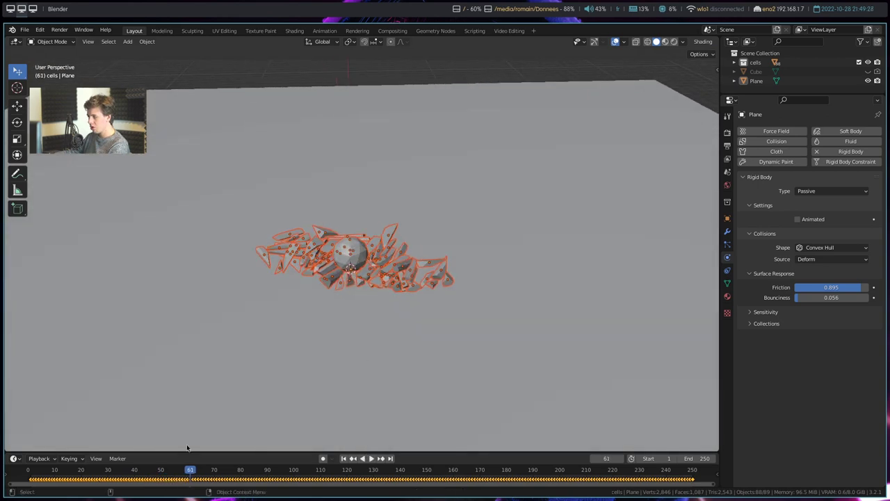
left_click_drag(169, 473, 23, 489)
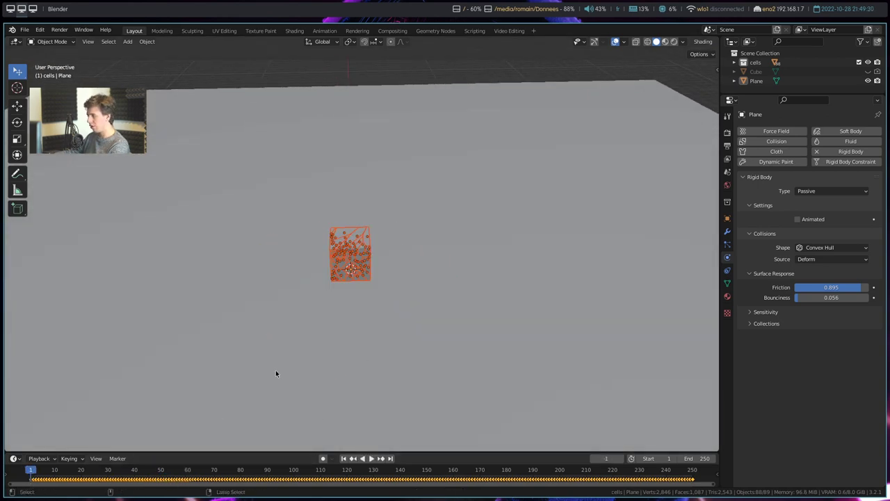
key("space")
left_click(29, 478)
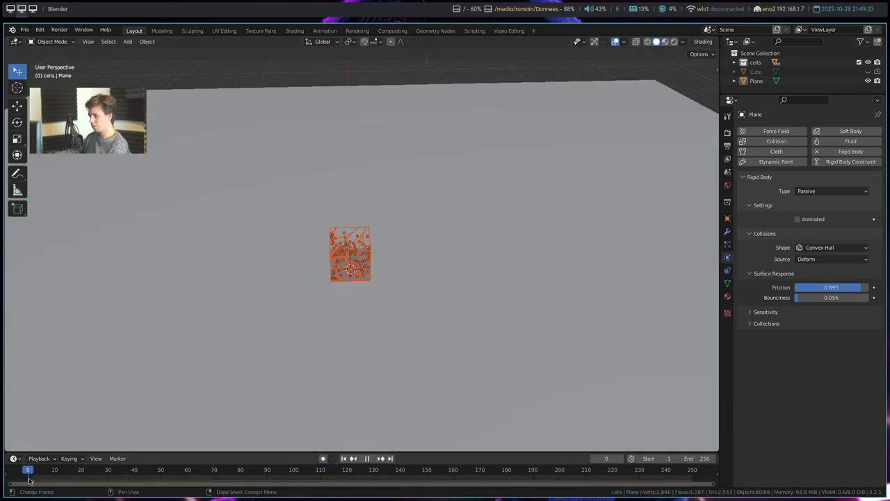
scroll(554, 307, "down", 3)
scroll(487, 320, "down", 2)
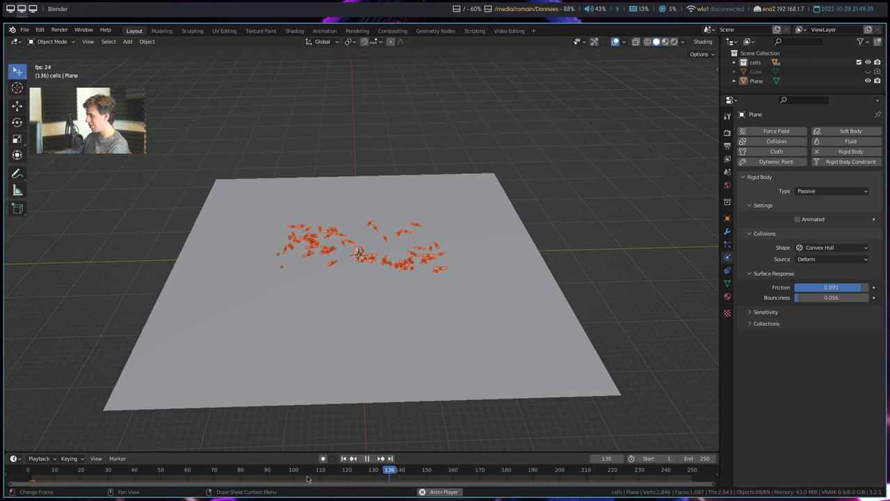
key("space")
left_click_drag(138, 472, 30, 478)
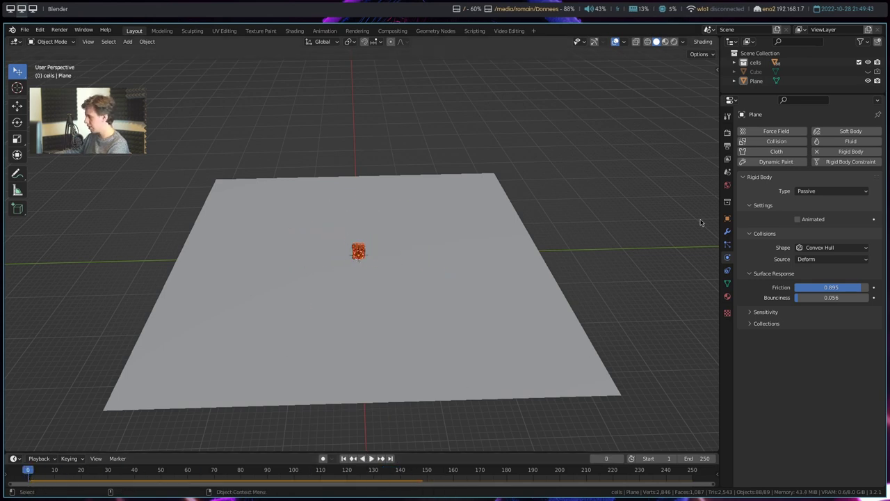
Show the Rigid Body World settings and replay the simulation with Split Impulse on
left_click(727, 172)
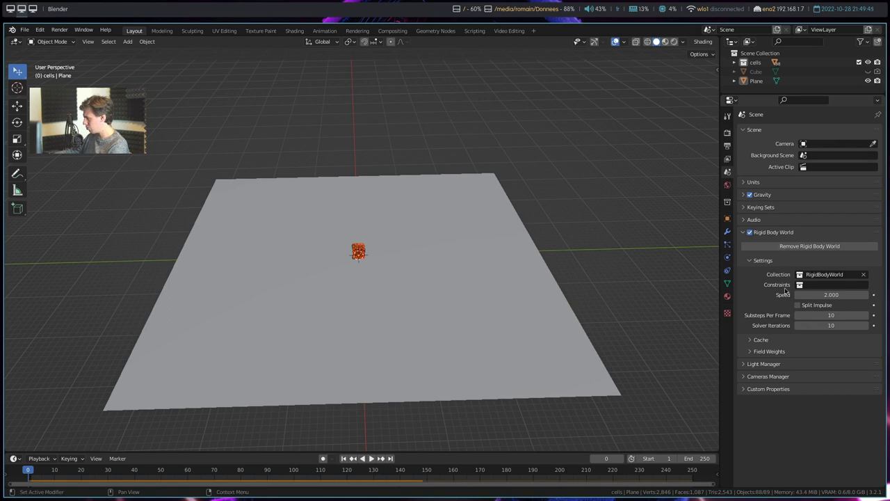
scroll(450, 279, "up", 5)
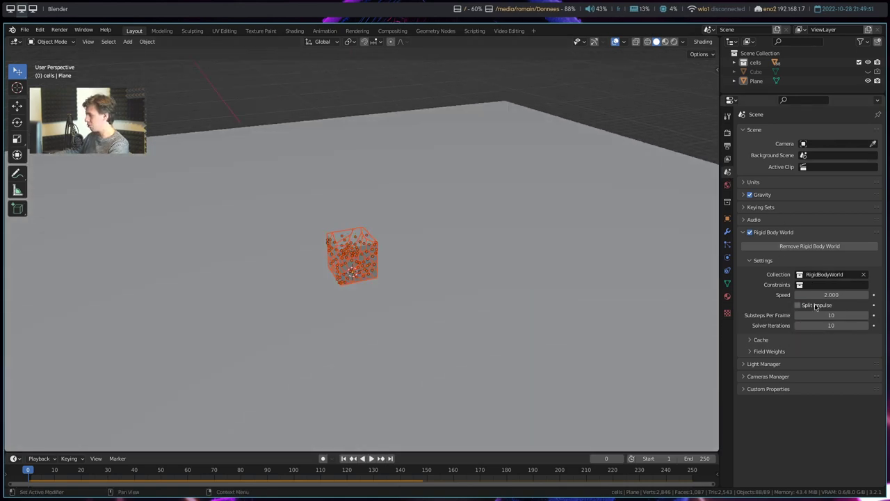
key("space")
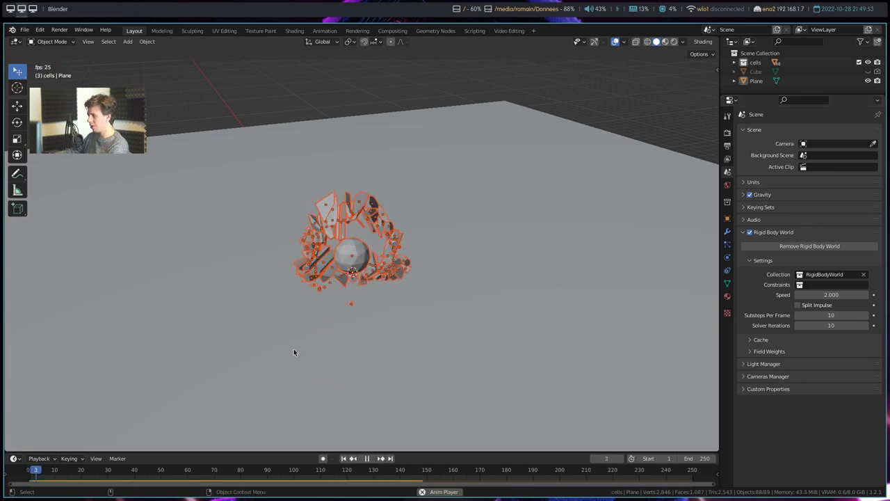
key("space")
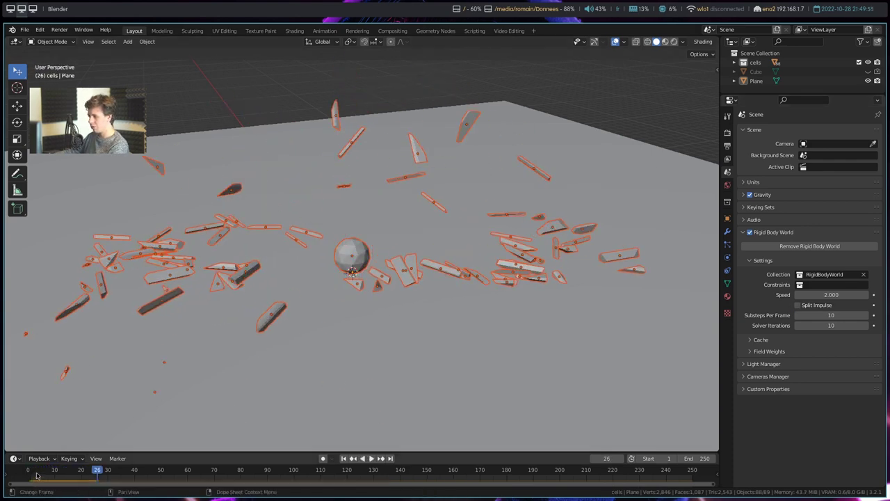
left_click(37, 475)
key("space")
left_click(31, 478)
left_click_drag(31, 479, 29, 479)
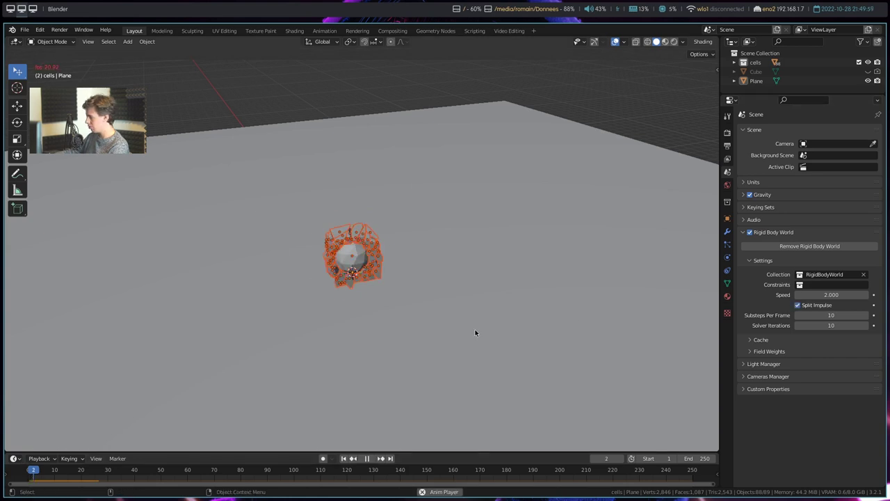
Turn Split Impulse back off, return to frame 1, and expand the Cache subpanel
middle_click_drag(239, 360, 324, 345)
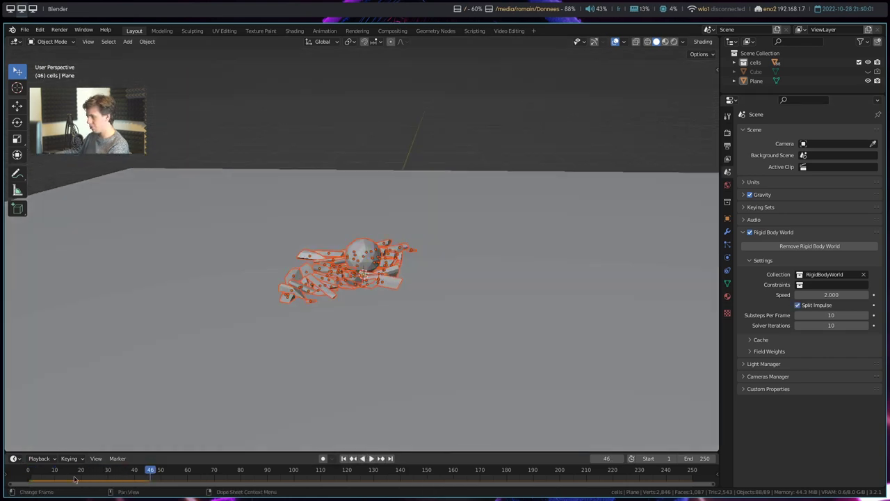
left_click_drag(84, 484, 28, 480)
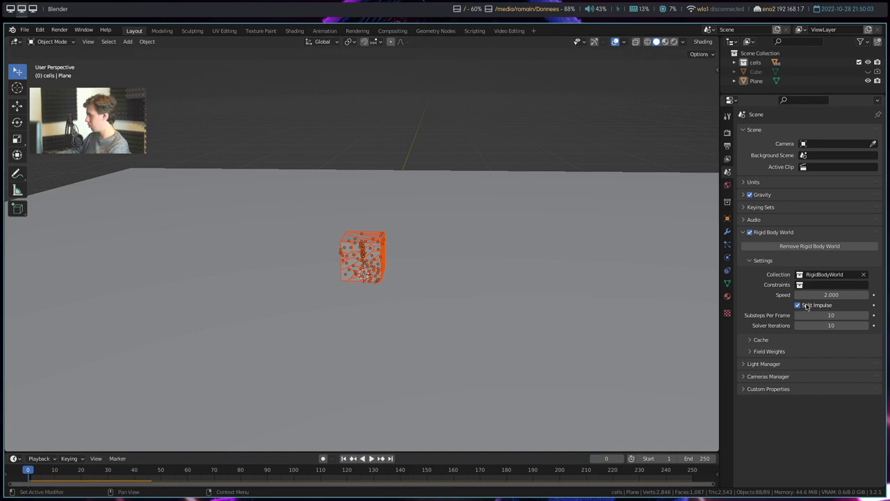
key("space")
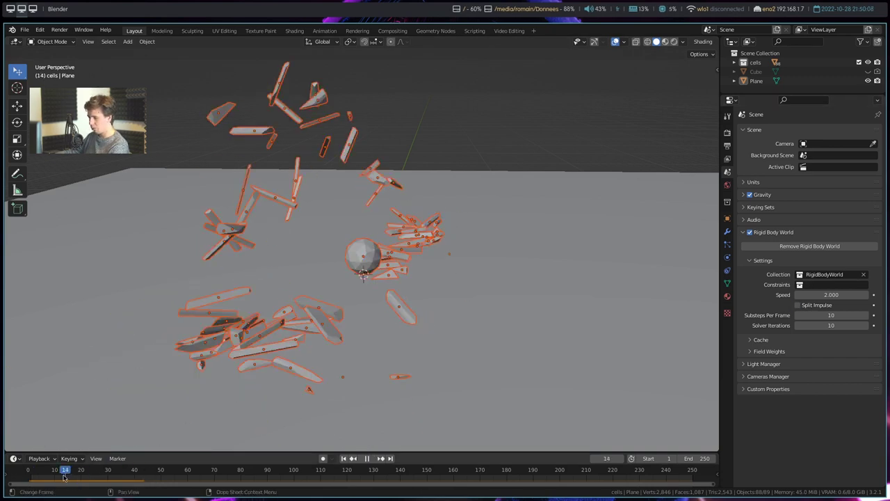
left_click_drag(27, 480, 30, 479)
key("Escape")
left_click(761, 340)
left_click(761, 339)
left_click(769, 351)
left_click(761, 339, "ctrl")
left_click(761, 339, "ctrl")
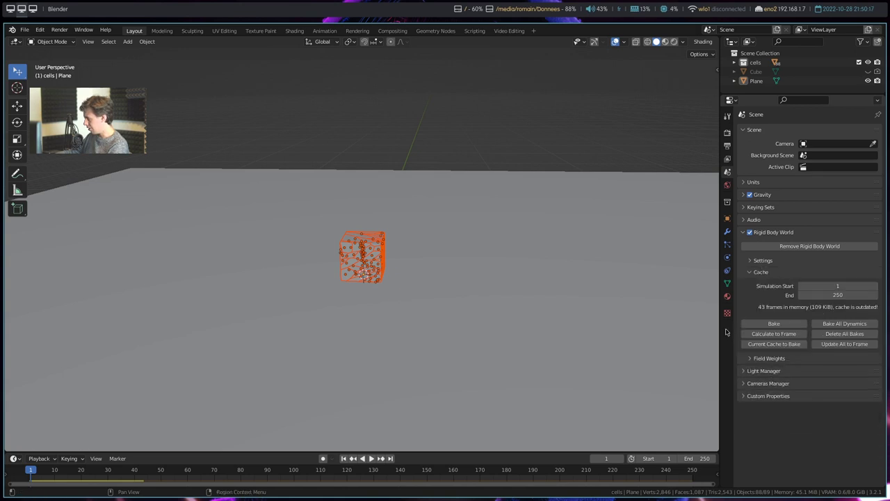
Bake the Rigid Body World cache to 250 frames, play it, and return to frame 1
mouse_move(348, 332)
middle_mouse_down()
mouse_move(407, 329)
mouse_move(353, 333)
middle_mouse_up()
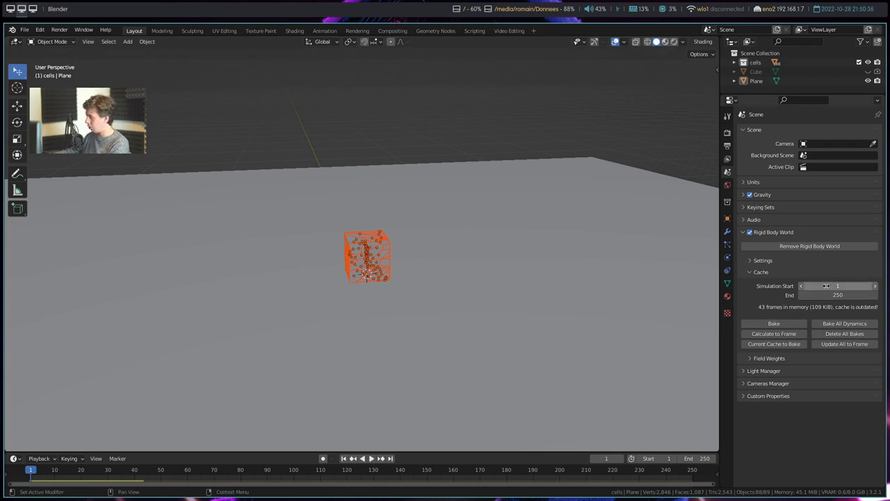
left_click(772, 323)
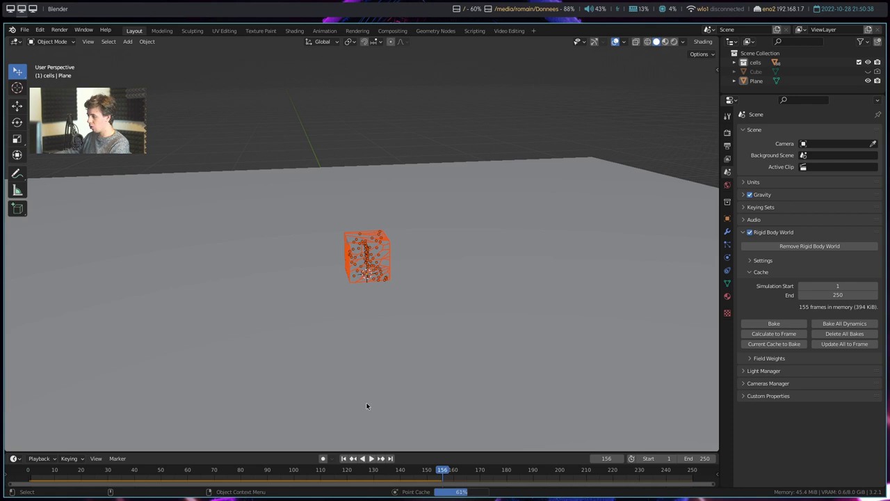
key("space")
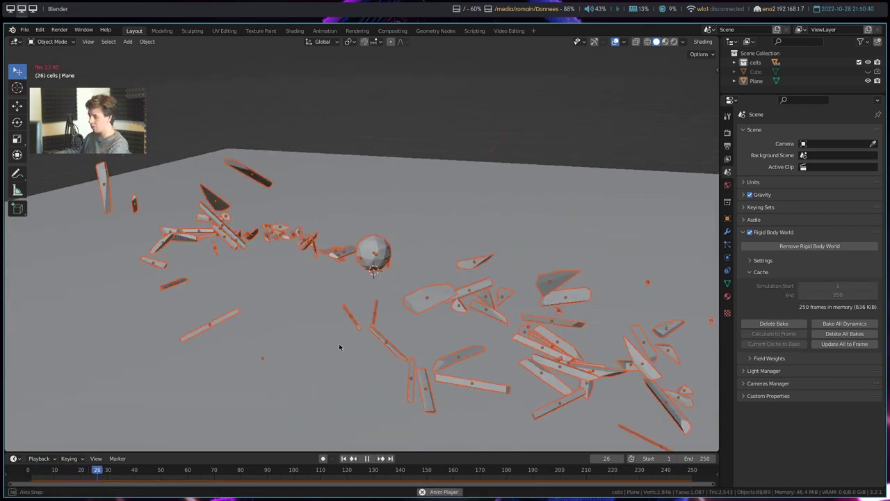
middle_click_drag(340, 347, 134, 438)
left_click_drag(131, 469, 31, 480)
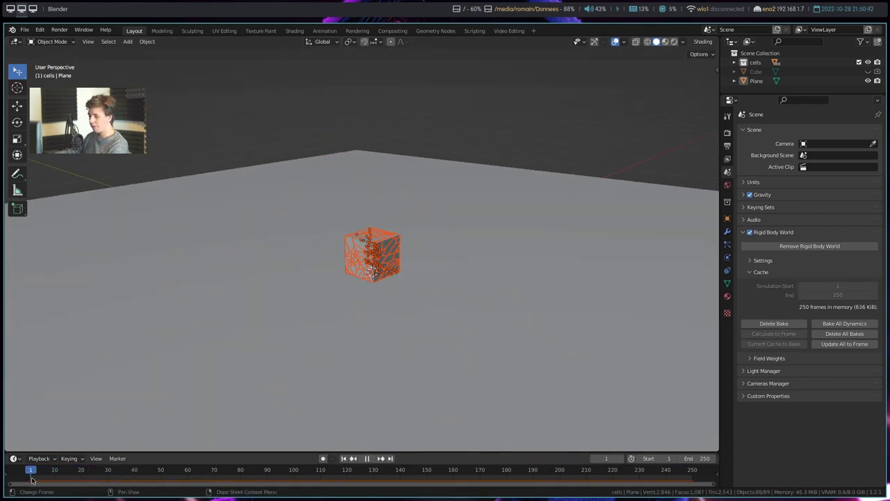
middle_click_drag(109, 437, 278, 313)
scroll(400, 263, "up", 4)
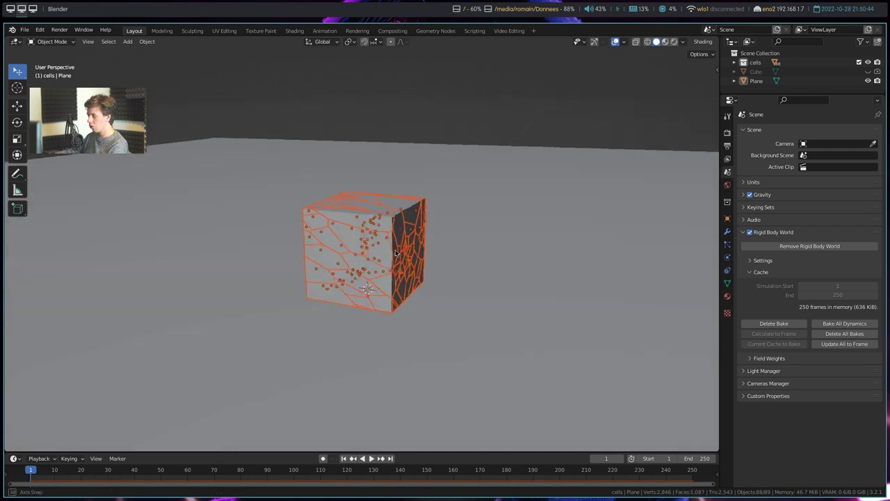
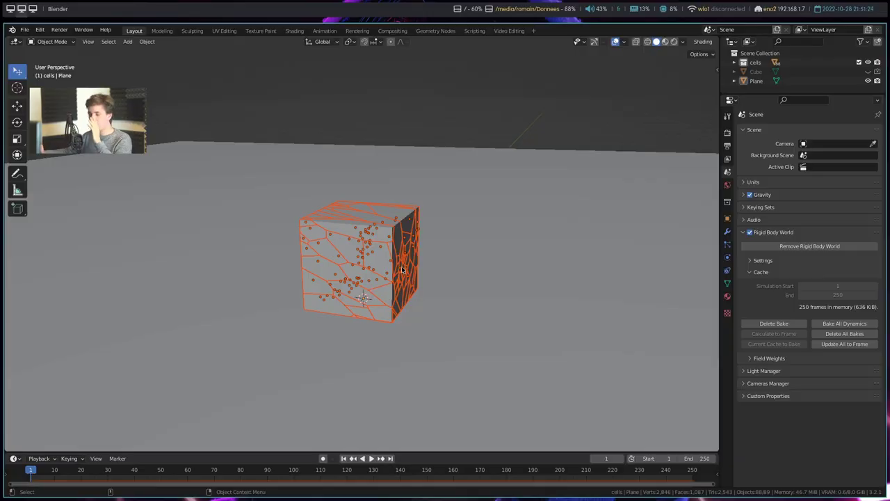
Run Bake Action with Overwrite Current Action off and Bake Data set to Object
key("F3")
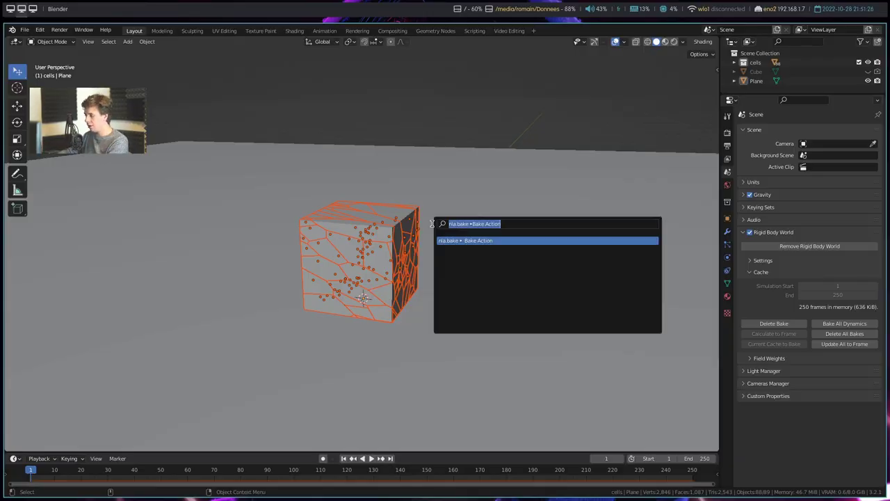
key("Return")
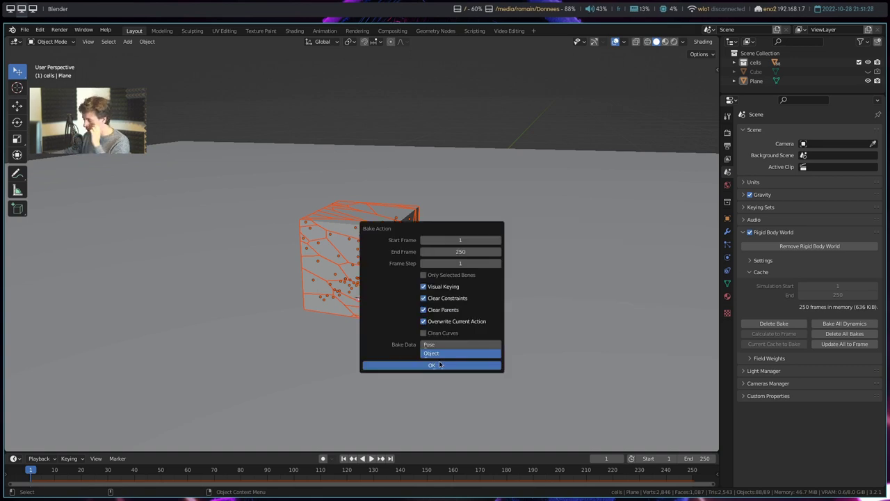
left_click(459, 326)
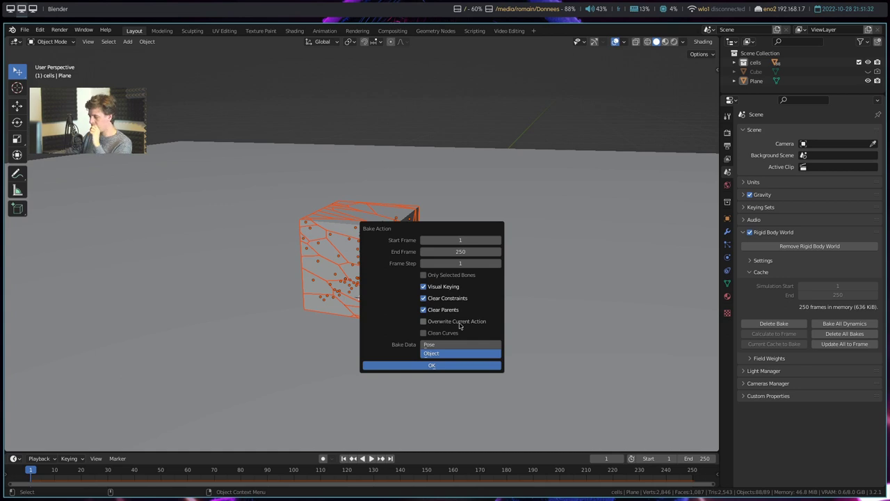
left_click(447, 355)
left_click(432, 366)
Play back the baked shattering from several angles, then rewind to frame 1
key("space")
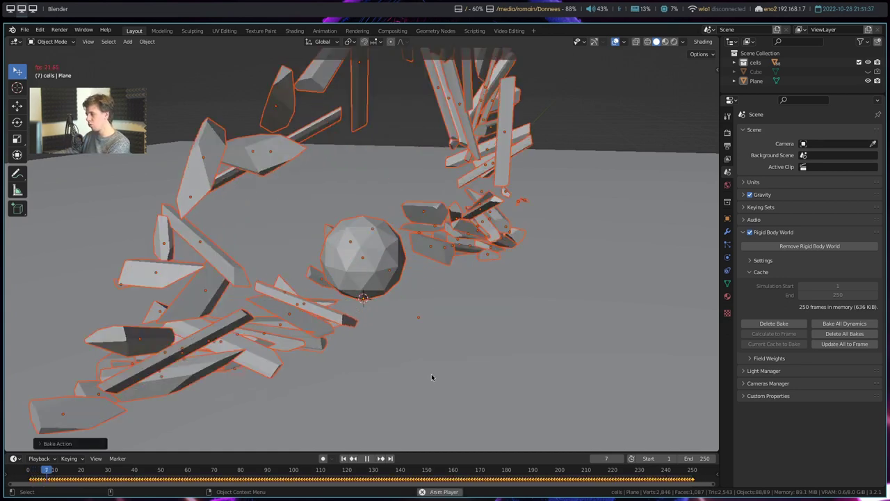
middle_click_drag(432, 378, 553, 331)
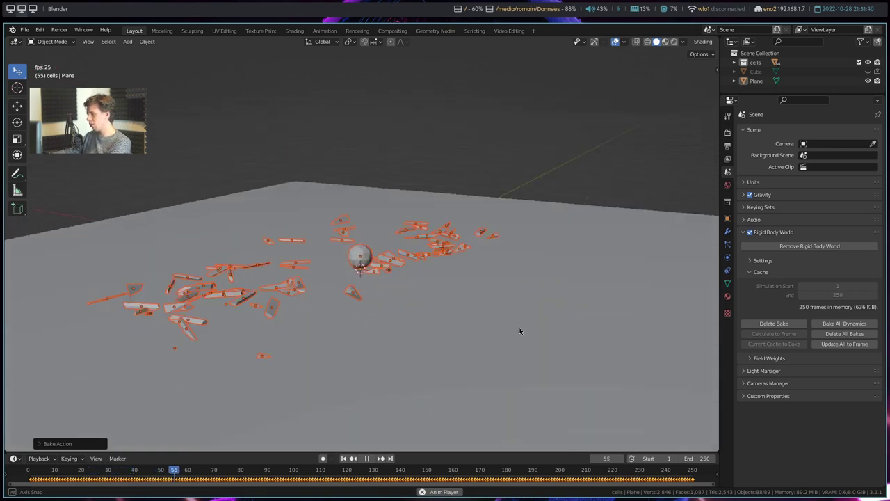
middle_click_drag(553, 331, 345, 334)
key("space")
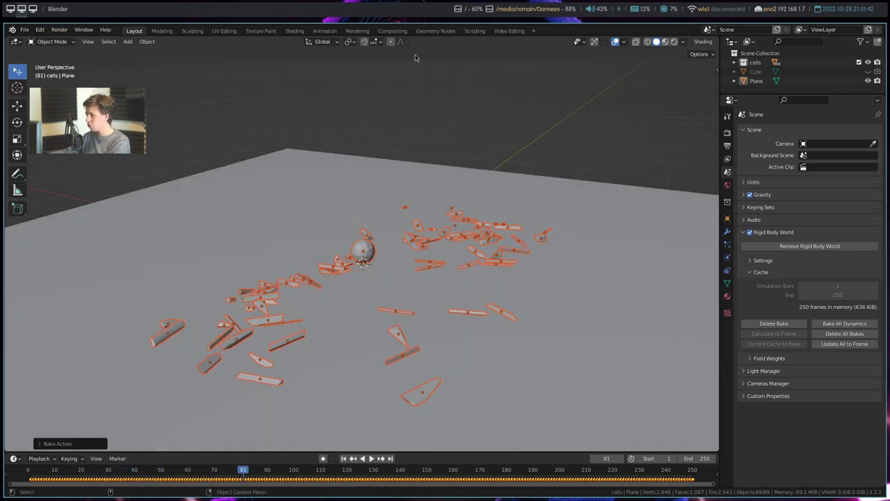
left_click(728, 262)
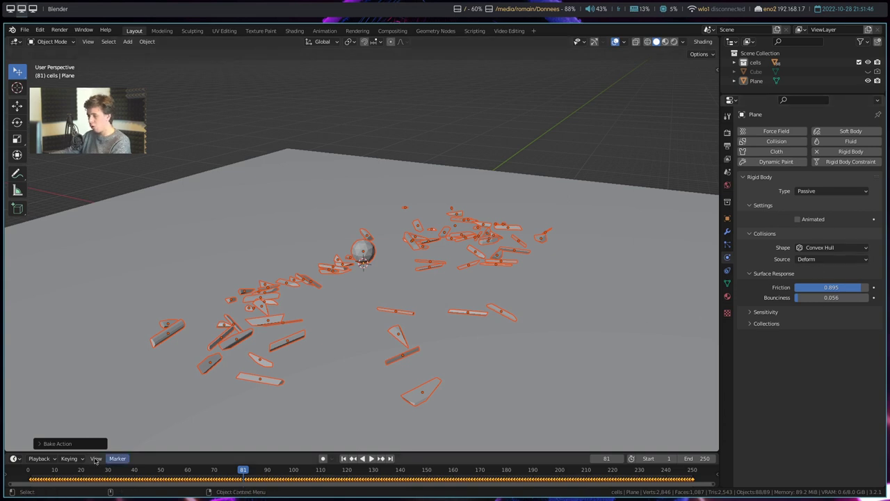
left_click_drag(50, 476, 31, 475)
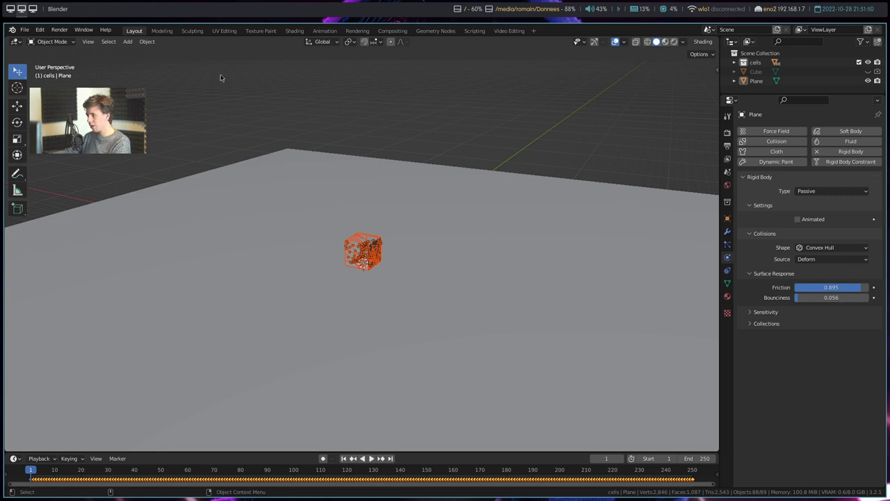
Remove rigid-body physics from the selected cells and play to check the baked motion
left_click(143, 43)
mouse_move(163, 268)
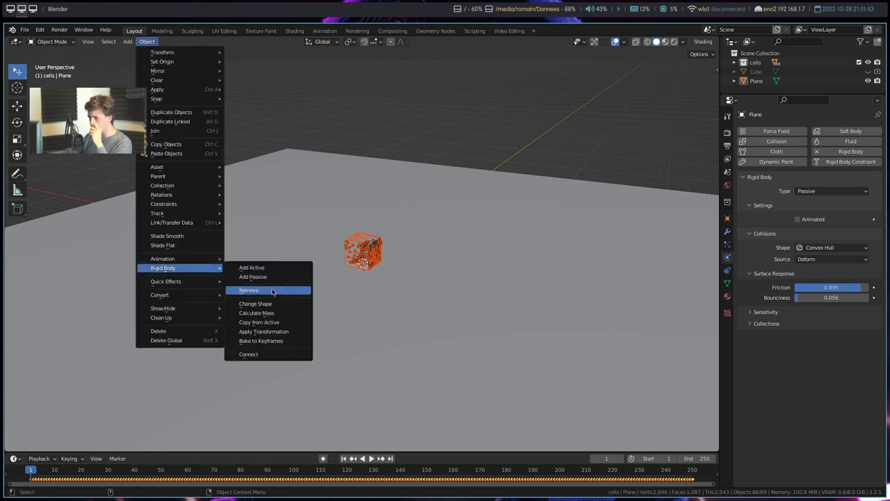
left_click(271, 290)
key("space")
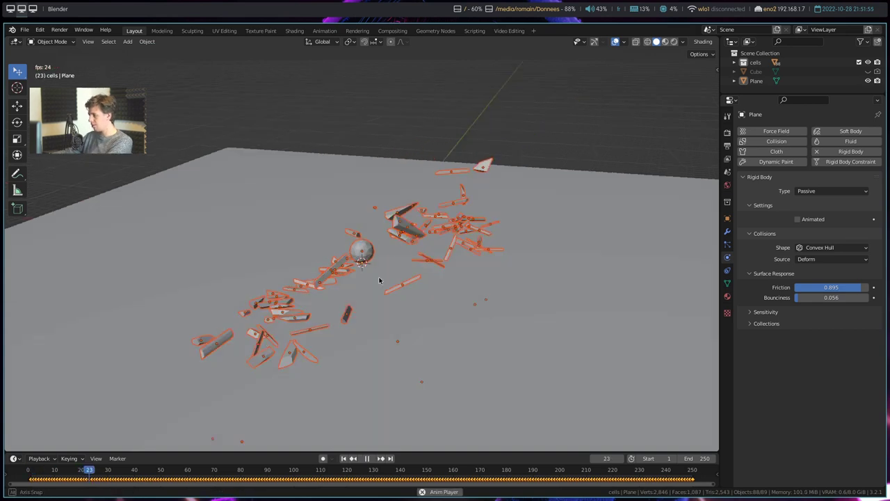
middle_click_drag(378, 280, 441, 279)
scroll(421, 253, "up", 3)
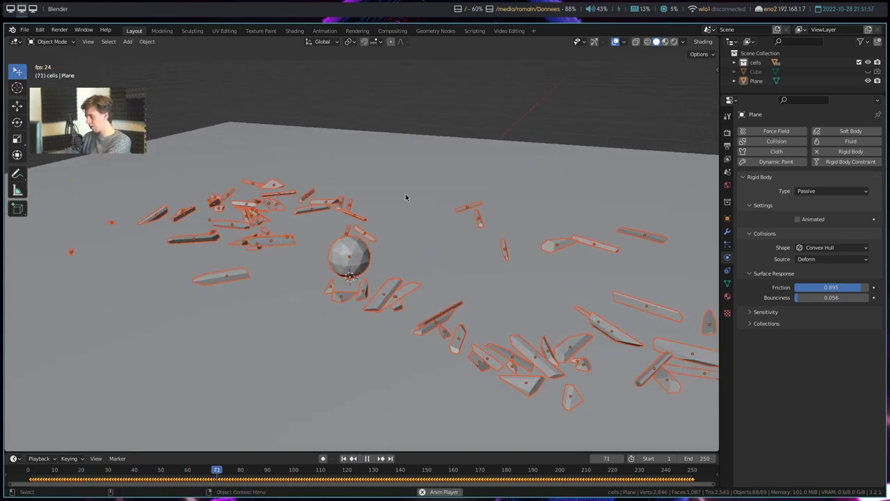
key("space")
Delete the Icosphere and the ground Plane, then replay the animation from the start
left_click(341, 266)
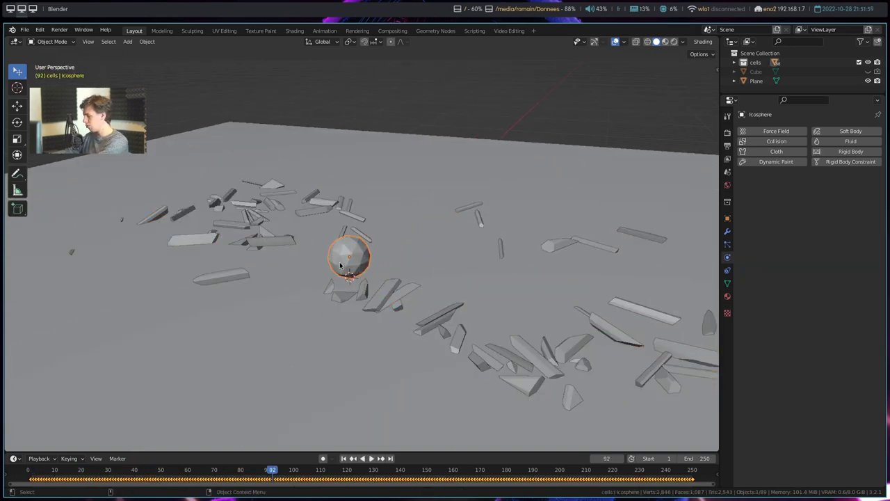
key("Delete")
left_click(453, 165)
key("Delete")
key("space")
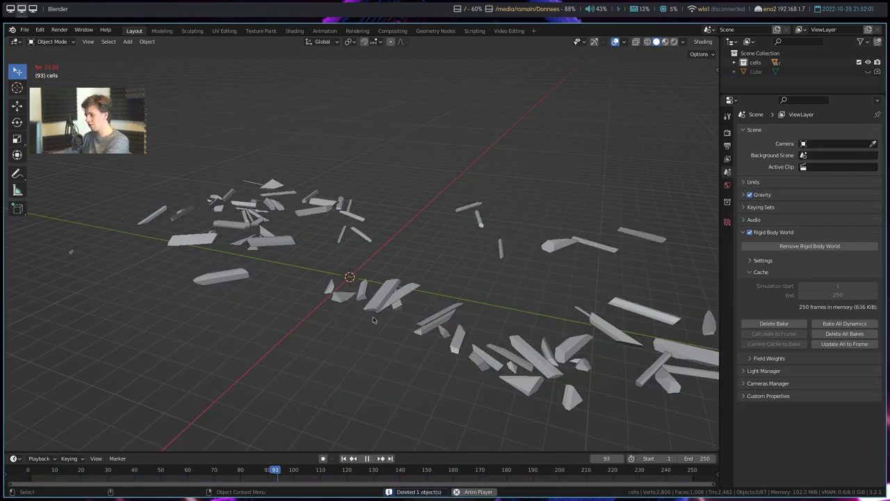
key("shift+Left")
scroll(299, 353, "down", 3)
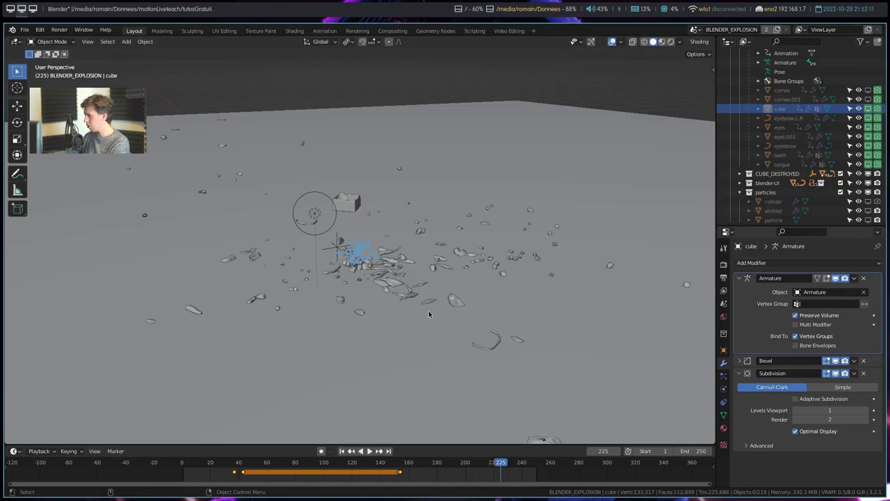
Play the explosion demo, then replay it from frame 112 and stop at frame 161
key("ctrl+shift+space")
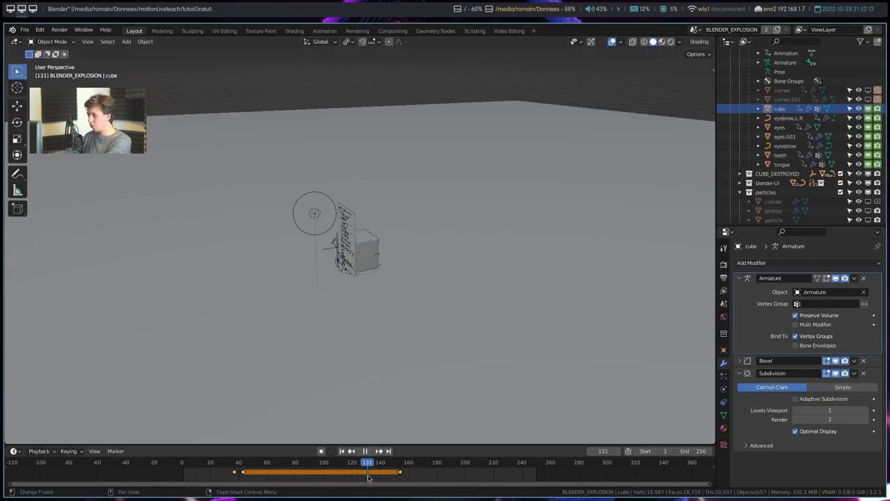
mouse_move(524, 297)
middle_mouse_down()
mouse_move(297, 298)
mouse_move(386, 315)
middle_mouse_up()
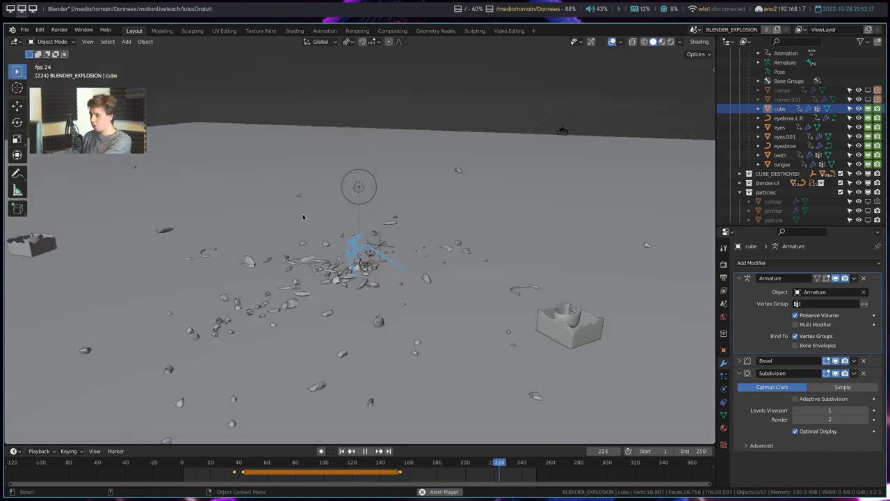
key("space")
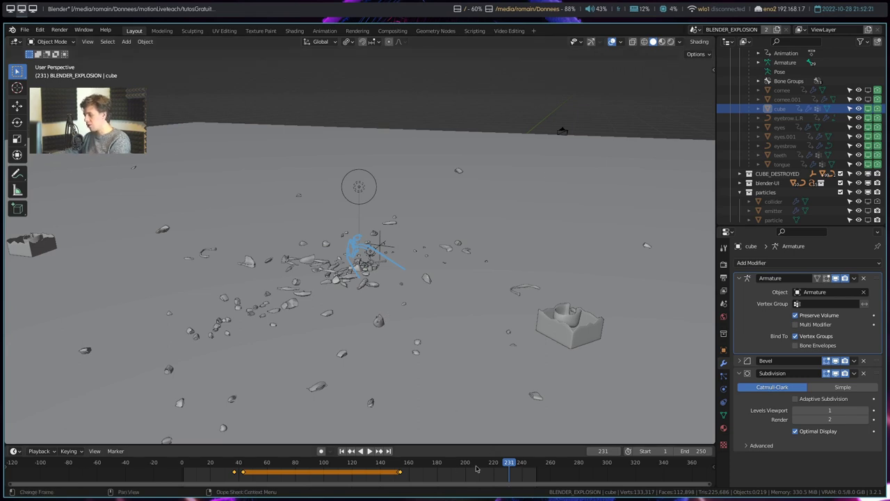
left_click_drag(473, 468, 340, 472)
key("space")
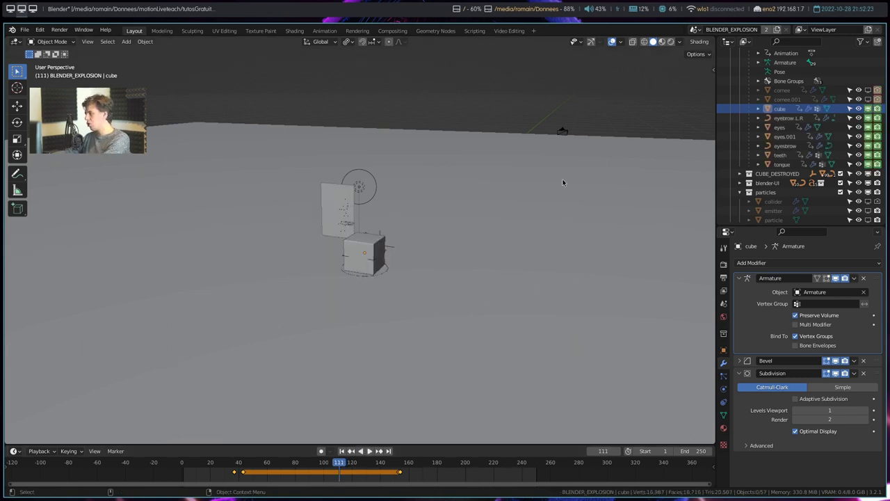
key("space")
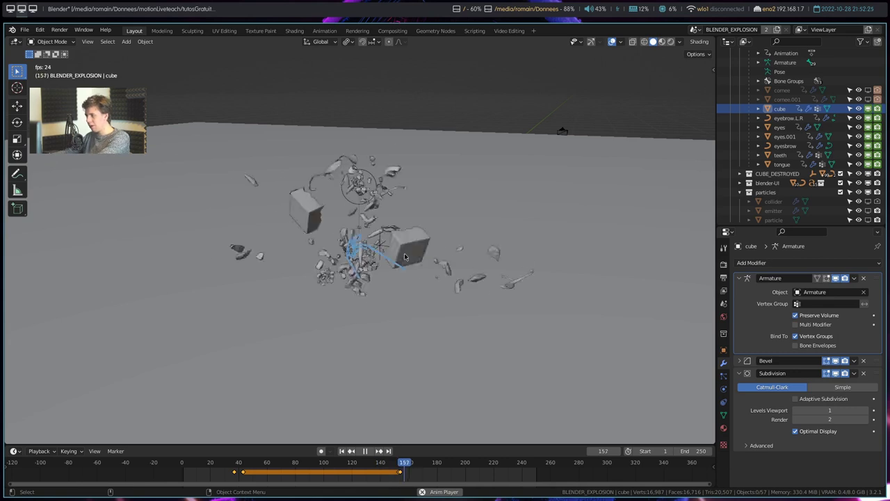
key("space")
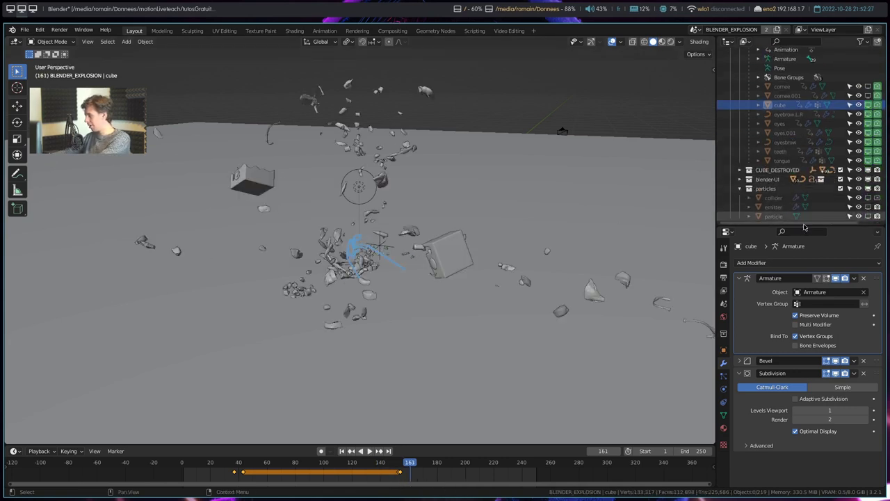
Step between the intact cube at frame 148 and scattered debris at frame 166
scroll(332, 381, "up", 3)
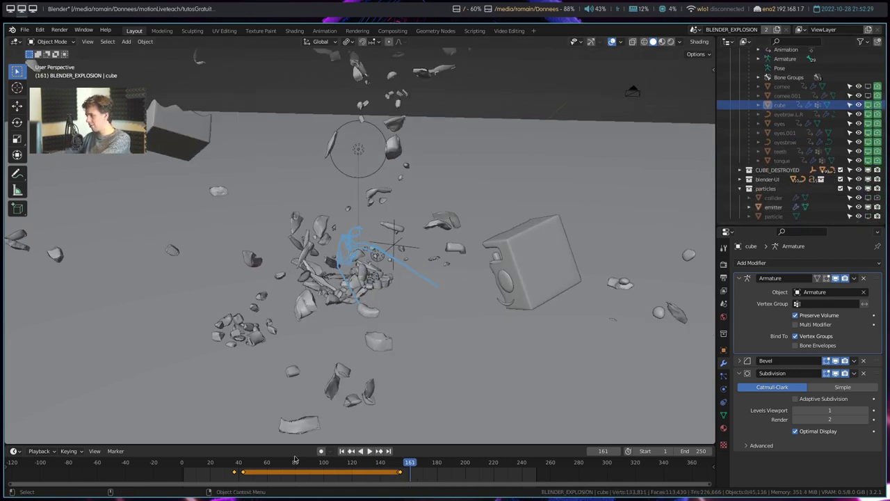
key("Left")
key("Left")
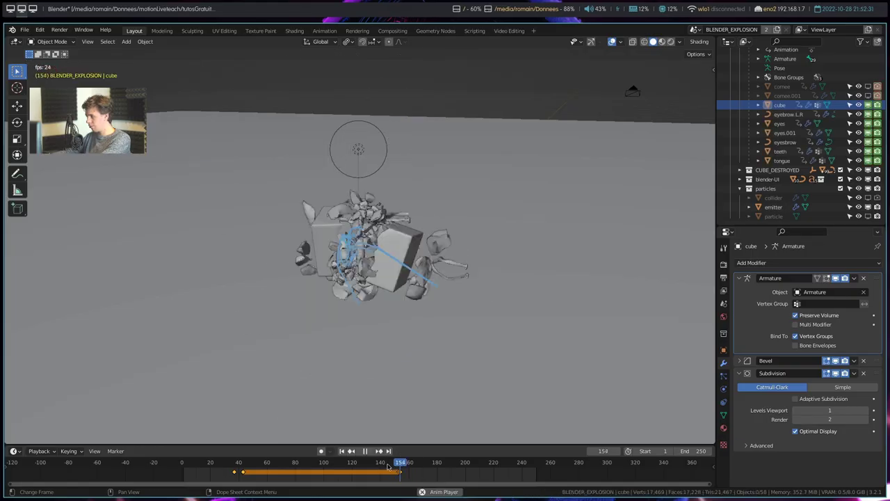
mouse_move(446, 292)
middle_mouse_down()
mouse_move(487, 276)
mouse_move(359, 256)
middle_mouse_up()
scroll(358, 256, "up", 3)
scroll(358, 256, "up", 2)
scroll(358, 256, "down", 5)
key("Left")
key("Left")
key("Left")
key("Left")
key("Left")
key("Left")
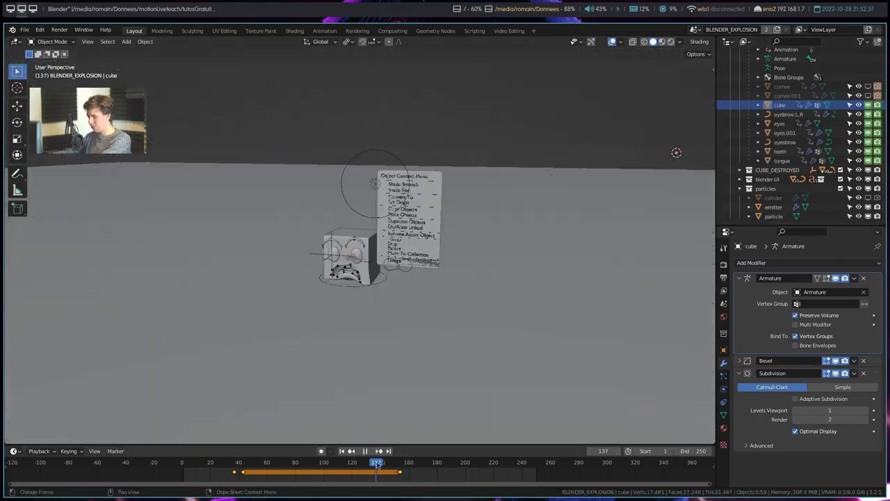
key("Right")
key("Right")
key("Right")
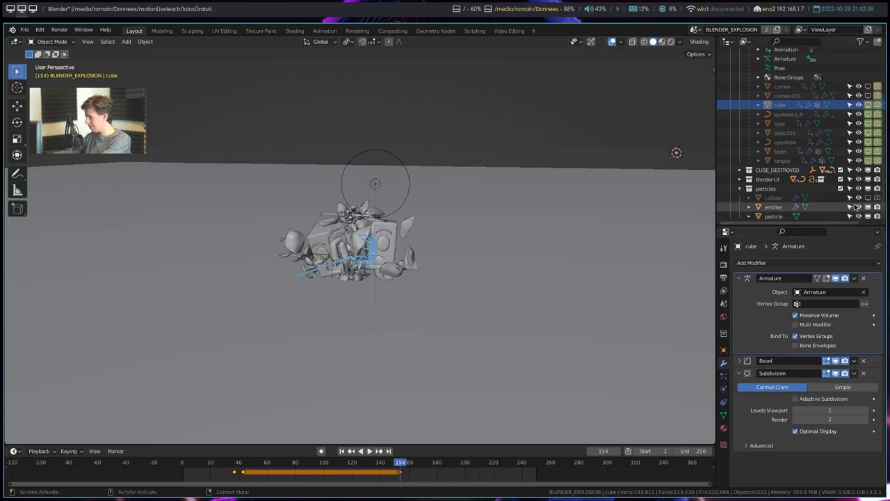
key("Right")
key("Right")
key("Right")
left_click(723, 377)
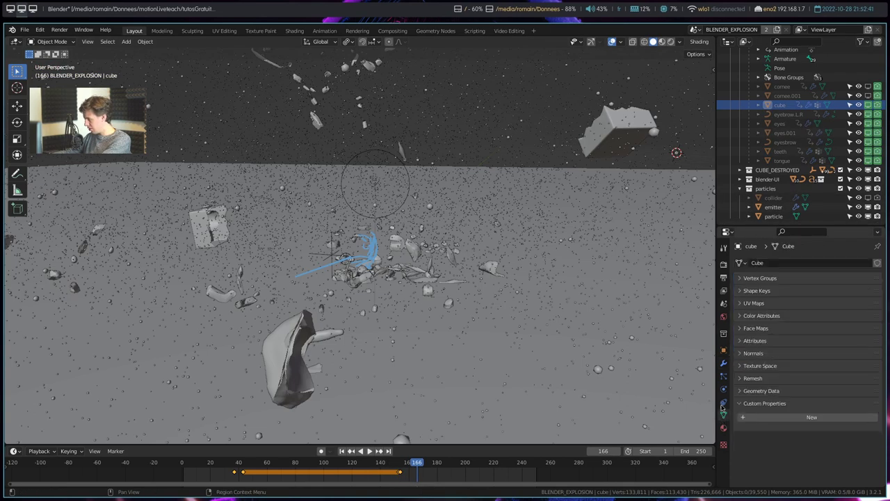
Select the particle emitter, hide its mesh in the viewport, and fold away the Render and Viewport Display panels
left_click(774, 206)
scroll(780, 370, "down", 10)
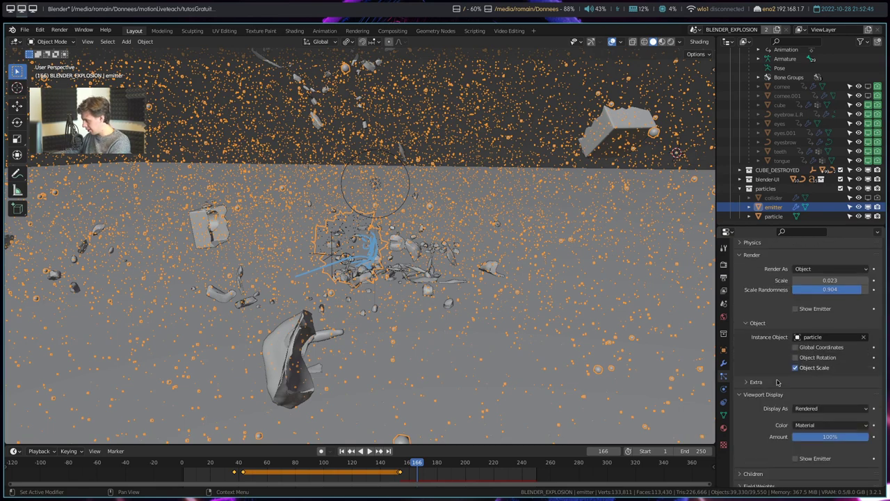
scroll(780, 369, "down", 3)
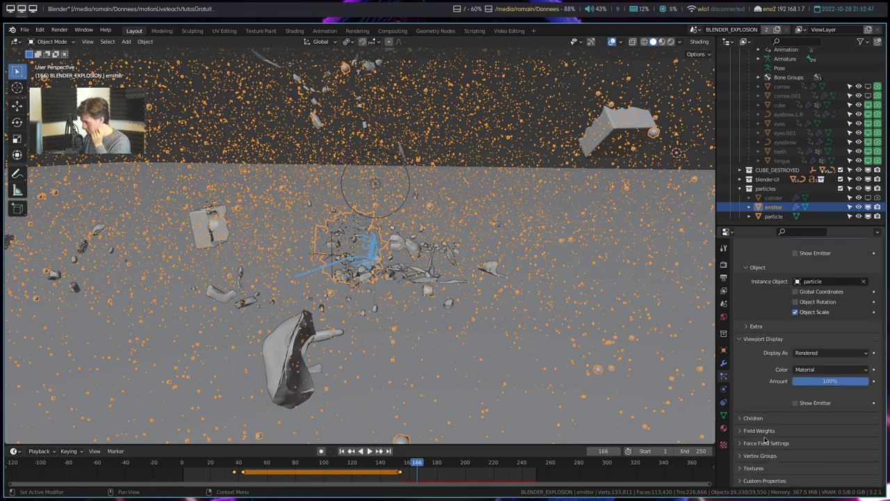
scroll(765, 424, "up", 4)
left_click(753, 311)
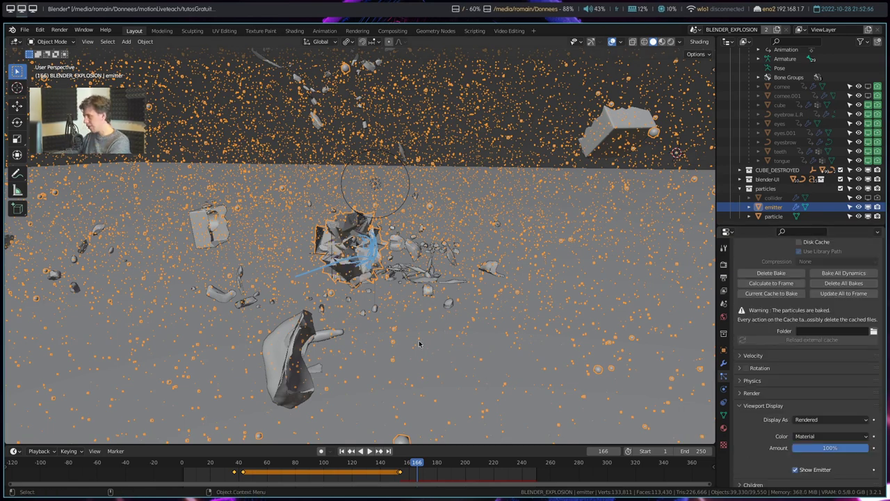
scroll(368, 242, "up", 5)
scroll(368, 242, "up", 2)
mouse_move(368, 241)
middle_mouse_down()
mouse_move(343, 296)
mouse_move(270, 265)
middle_mouse_up()
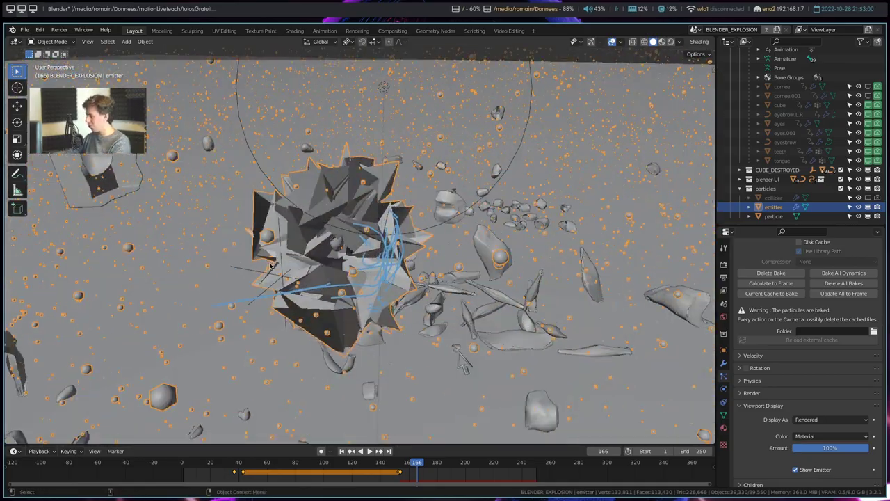
left_click(793, 470)
left_click(757, 407)
Collapse the particle Cache panel and expand Velocity (6.36 m/s normal, 29 m/s tangent)
scroll(367, 333, "down", 5)
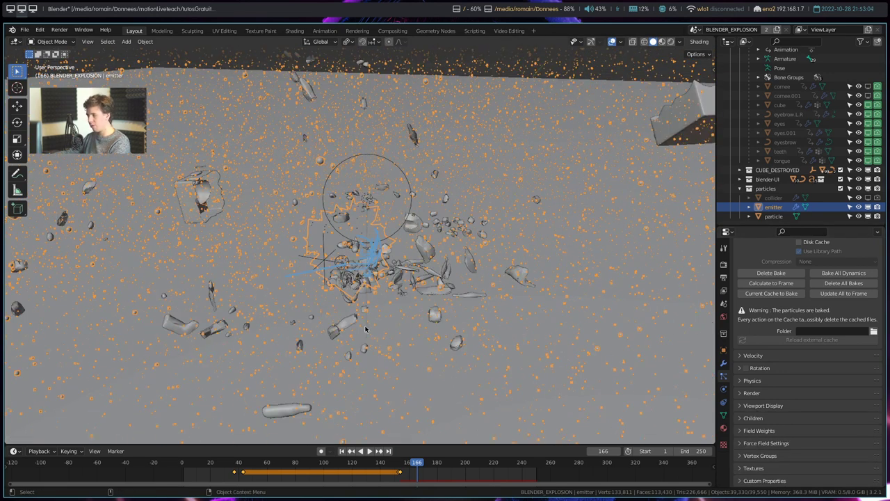
scroll(862, 357, "up", 5)
scroll(861, 358, "up", 4)
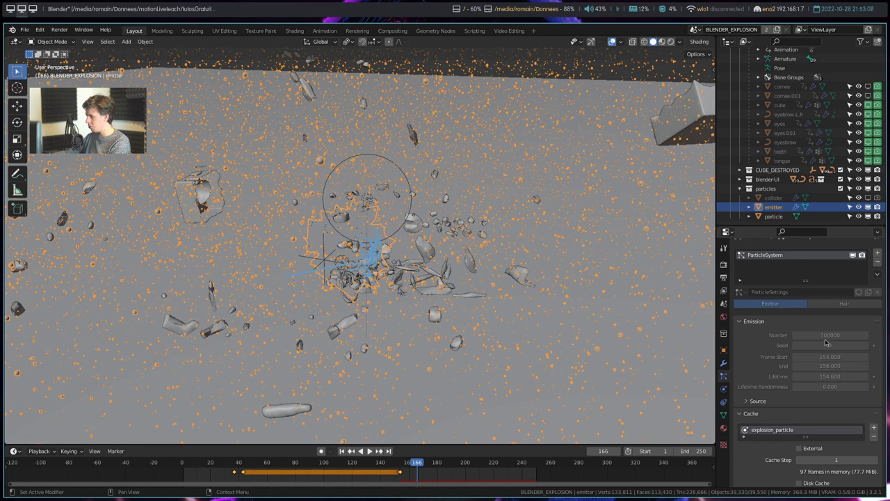
scroll(759, 412, "down", 4)
left_click(752, 301)
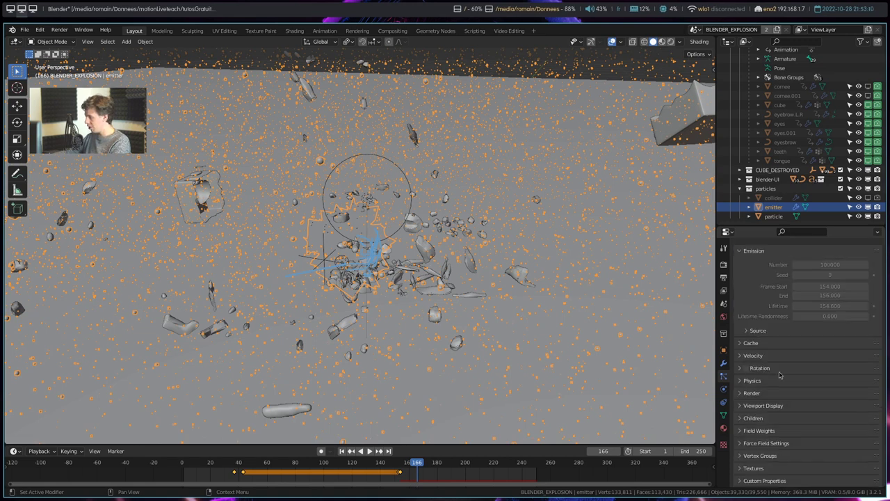
left_click(753, 355)
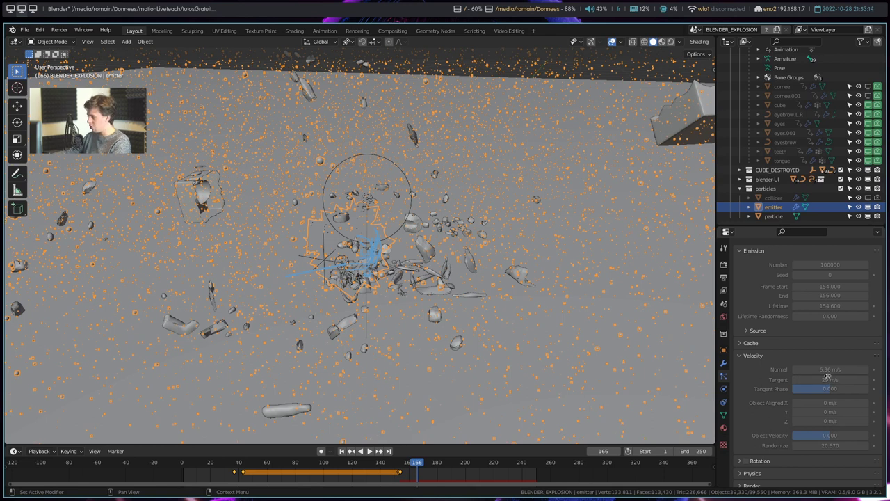
scroll(443, 317, "down", 5)
Play through the shattering, stop, and return to frame 164
key("space")
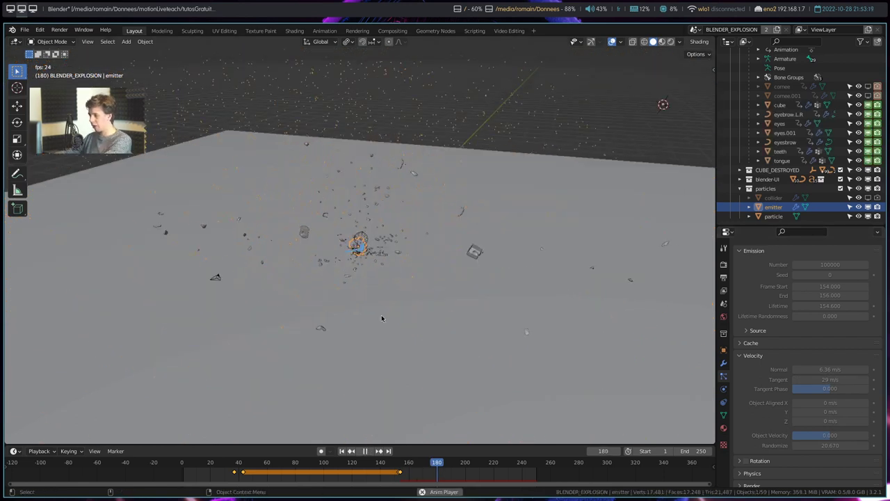
middle_click_drag(381, 314, 382, 318)
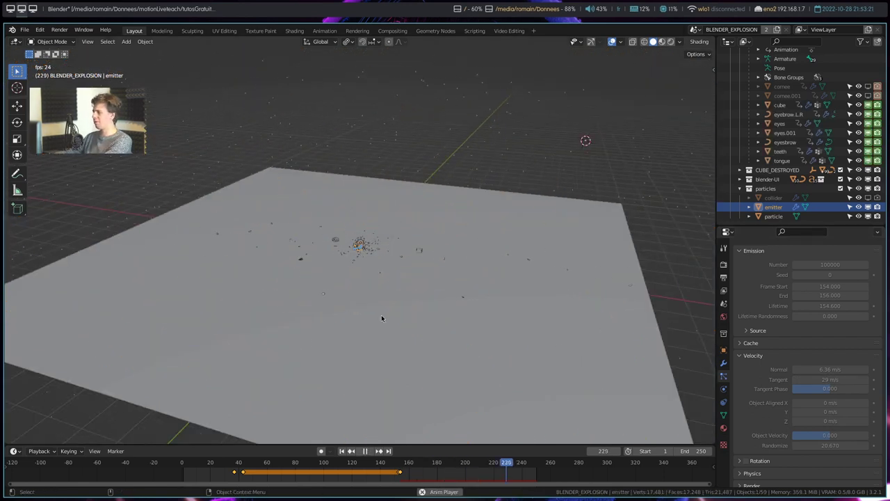
scroll(388, 315, "up", 5)
key("space")
scroll(389, 318, "up", 3)
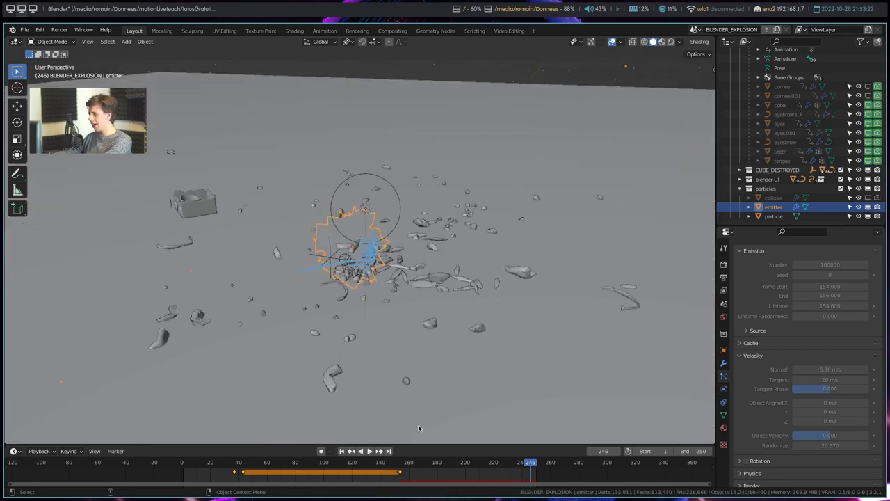
left_click(409, 462)
key("space")
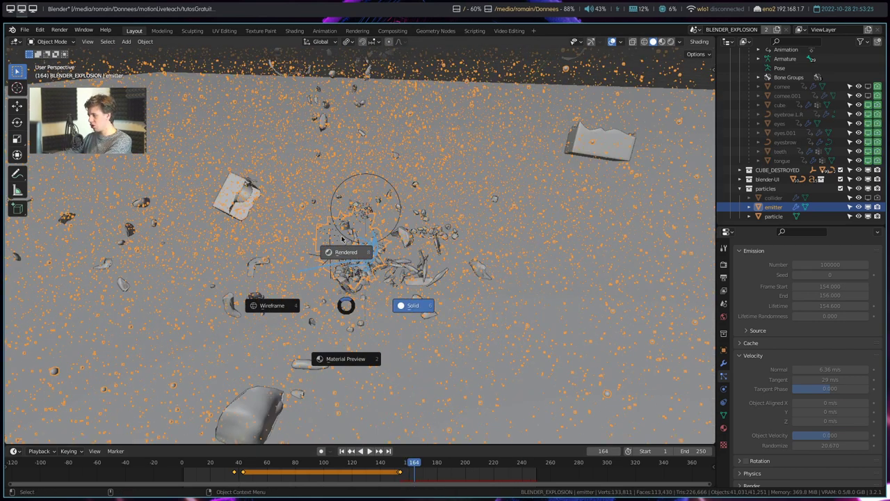
Switch the viewport to Rendered shading and orbit in closer to the debris
left_click(342, 238)
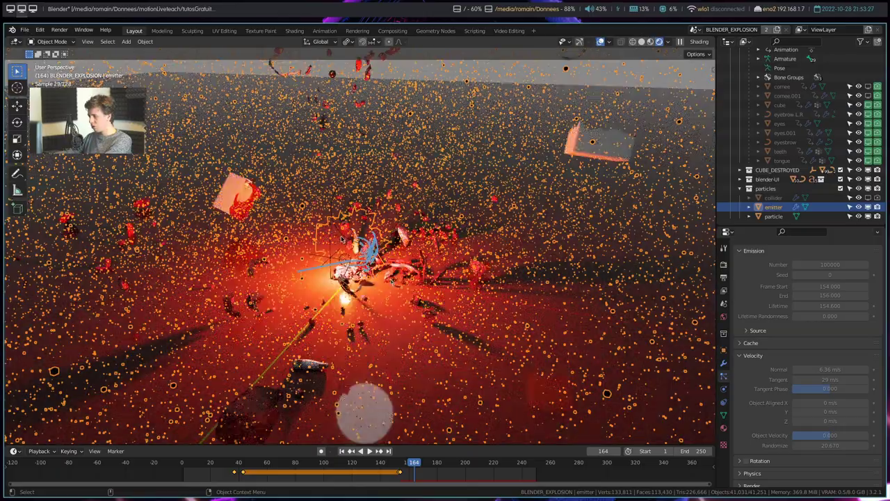
scroll(389, 236, "up", 3)
mouse_move(389, 236)
middle_mouse_down()
mouse_move(447, 224)
mouse_move(418, 229)
middle_mouse_up()
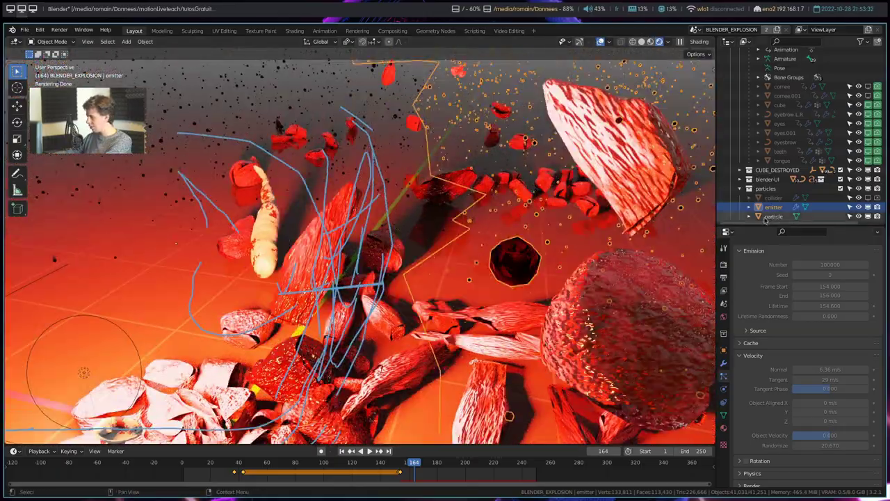
Isolate the hexagonal 'particle' object in Local View and orbit around it
left_click(828, 216)
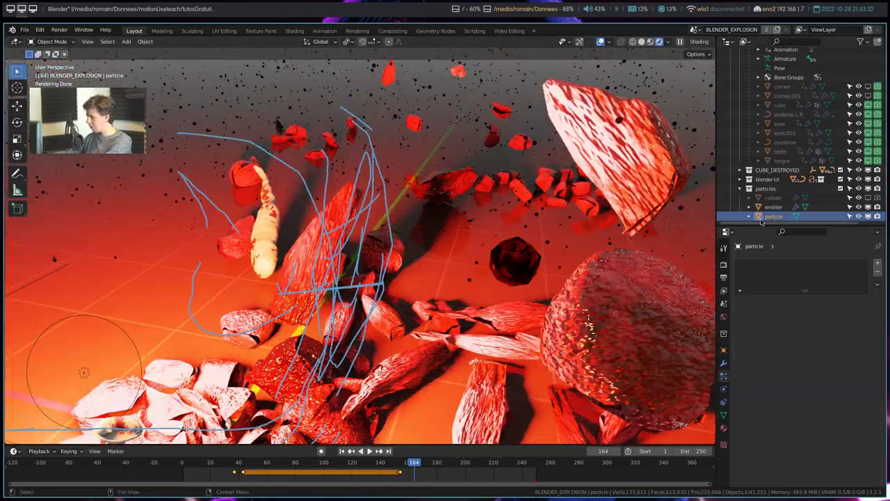
key("KP_Divide")
mouse_move(448, 213)
middle_mouse_down()
mouse_move(298, 149)
mouse_move(422, 232)
mouse_move(500, 199)
middle_mouse_up()
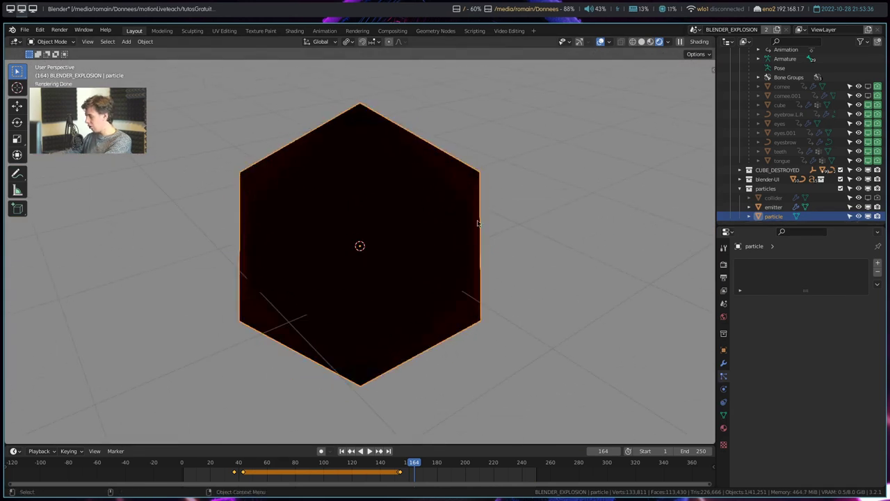
Exit Local View and expand the emitter's particle Render panel to confirm object instancing
scroll(487, 240, "down", 5)
scroll(475, 244, "down", 6)
left_click(773, 206)
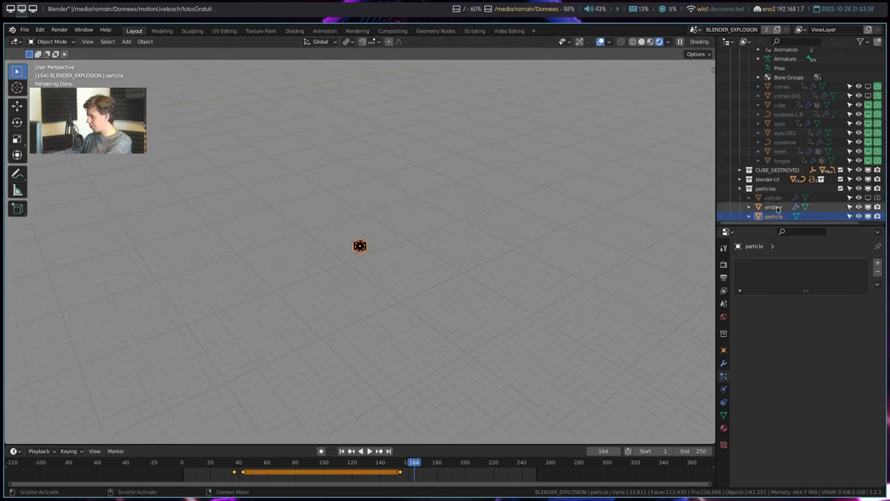
scroll(781, 335, "down", 4)
scroll(780, 367, "down", 1)
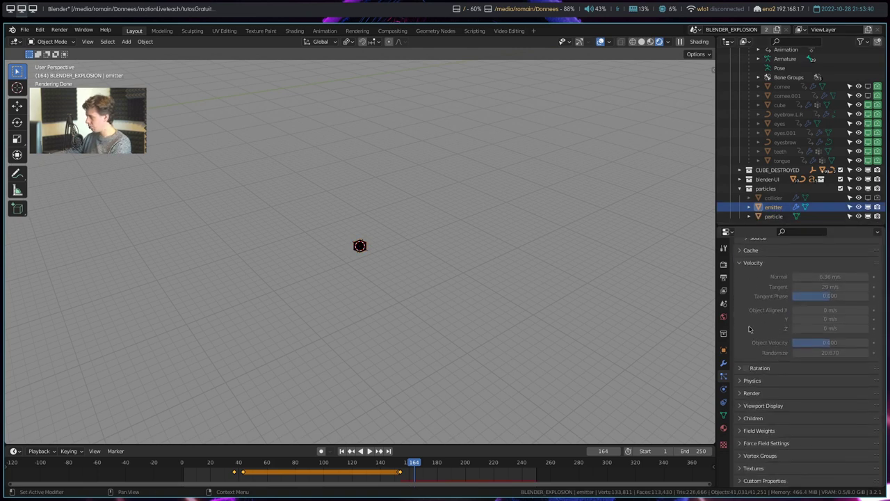
left_click(748, 394)
scroll(793, 306, "down", 3)
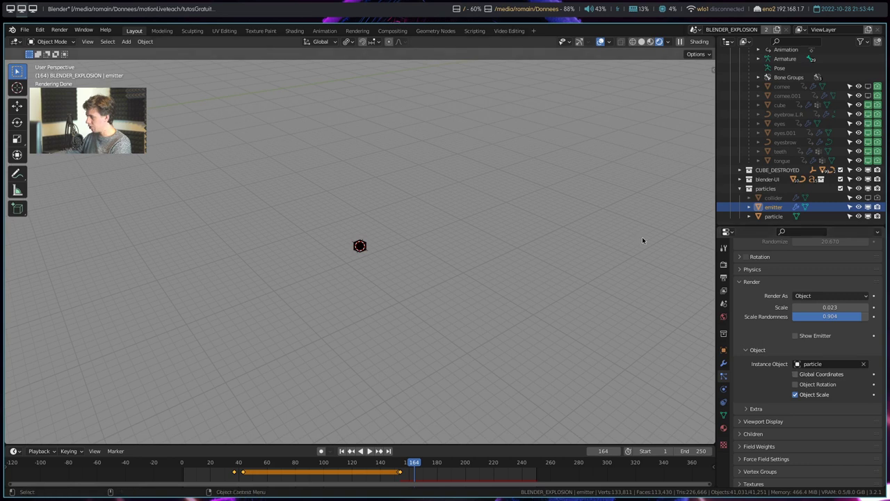
Select the particle object and split the 3D view into two side-by-side views
left_click(774, 216)
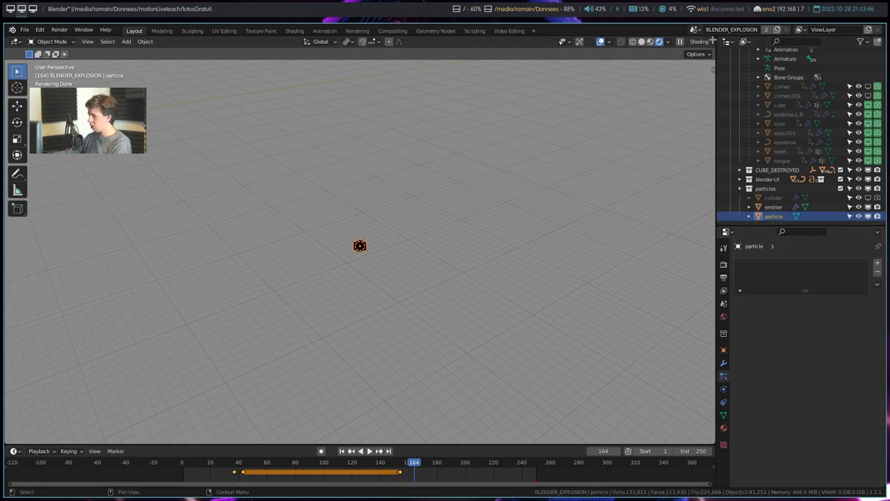
left_click_drag(713, 70, 358, 70)
left_click(373, 43)
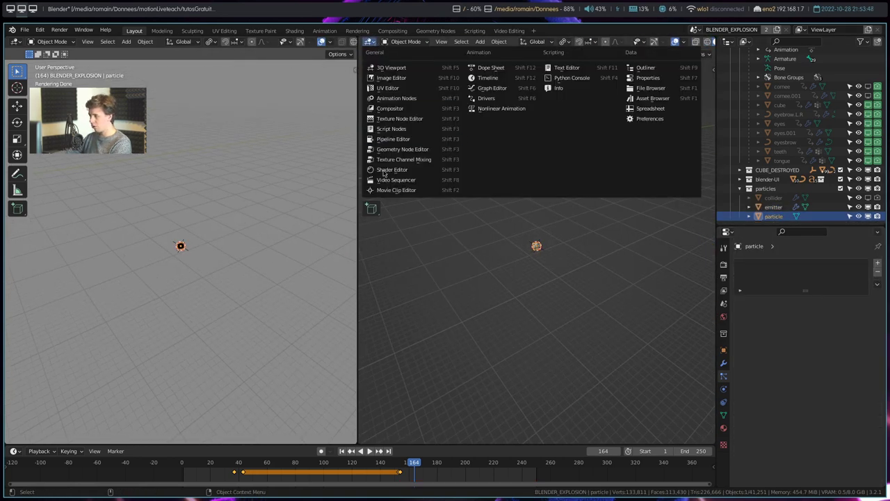
Inspect the particle's red Glass BSDF node in a Shader Editor, then rejoin to one 3D view with the emitter selected
left_click(388, 172)
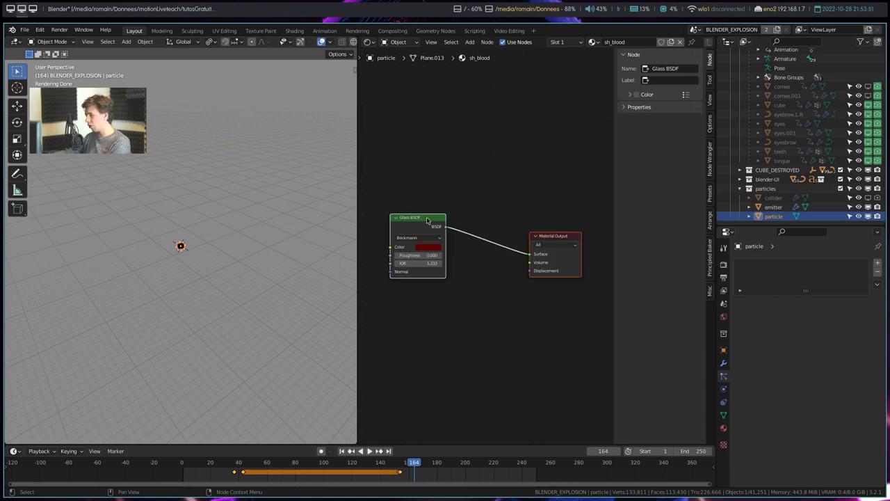
left_click_drag(427, 220, 450, 227)
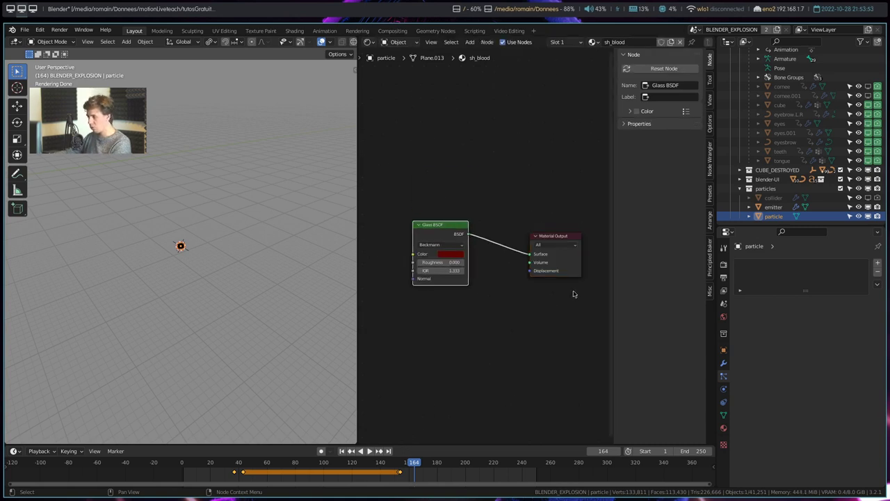
left_click_drag(354, 67, 368, 225)
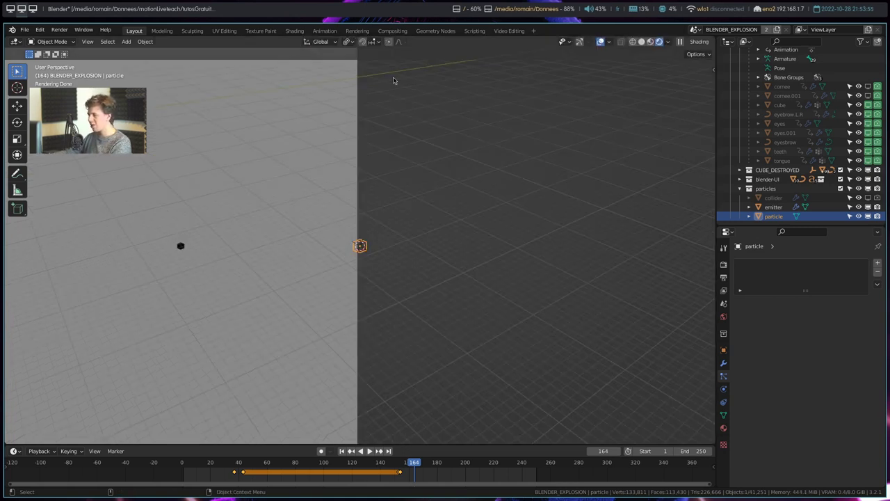
left_click(786, 207)
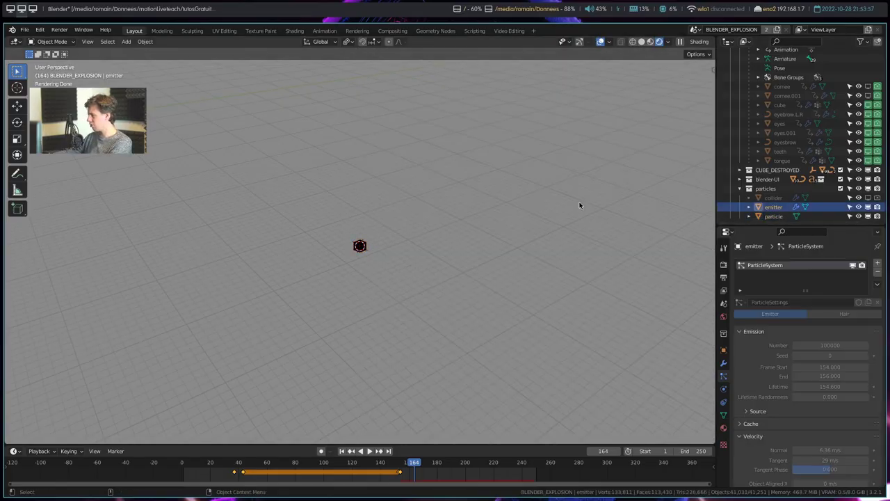
Play the explosion and preview it rendered through the camera at frame 157, then leave camera view
mouse_move(551, 204)
middle_mouse_down()
mouse_move(529, 181)
mouse_move(529, 226)
middle_mouse_up()
key("shift+ctrl+space")
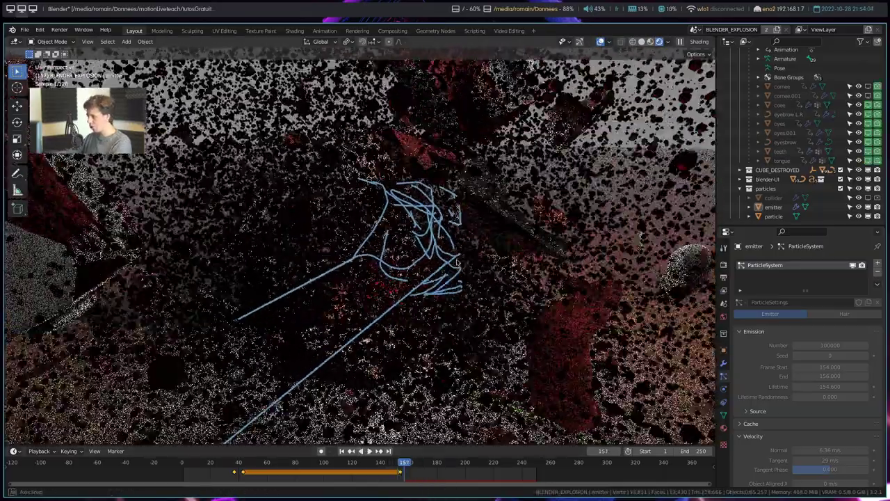
middle_click_drag(457, 263, 363, 185)
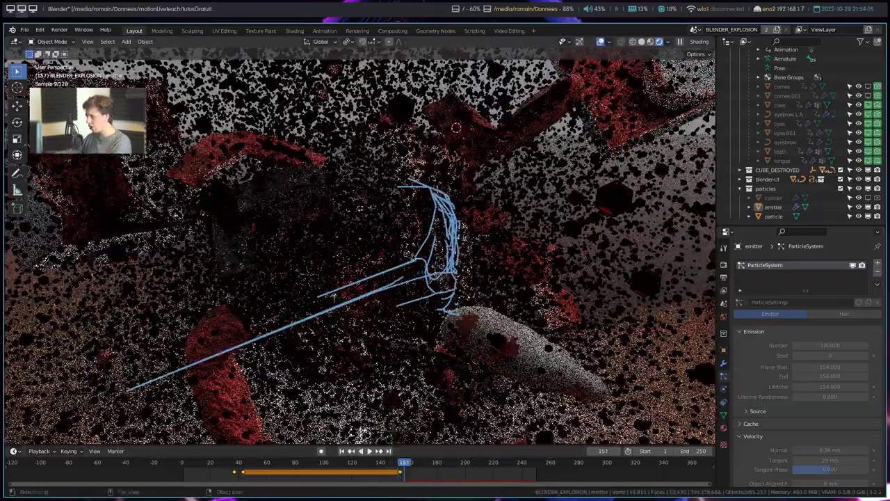
key("KP_0")
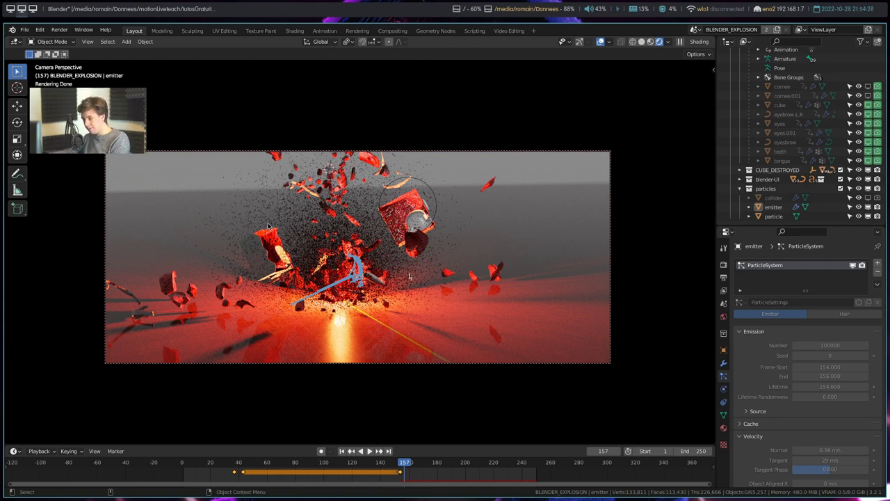
key("KP_0")
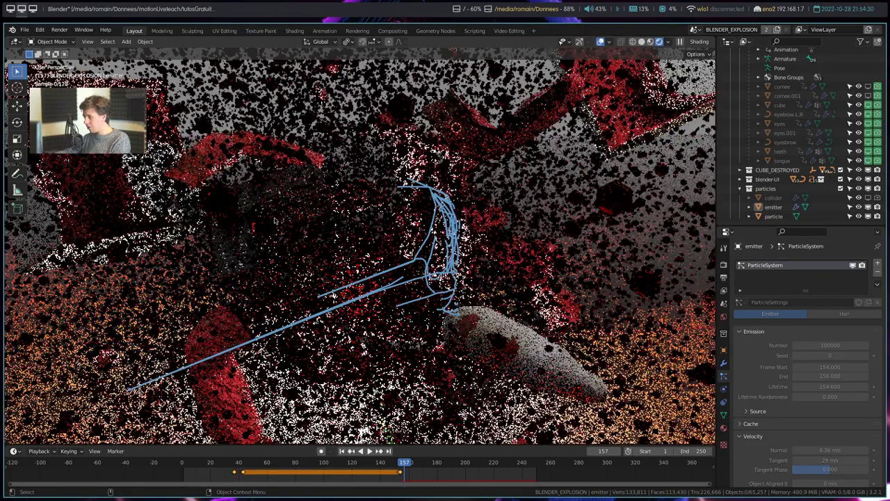
In Solid shading, select a flat cube_destroyed fragment and orbit and zoom out around the explosion
key("z")
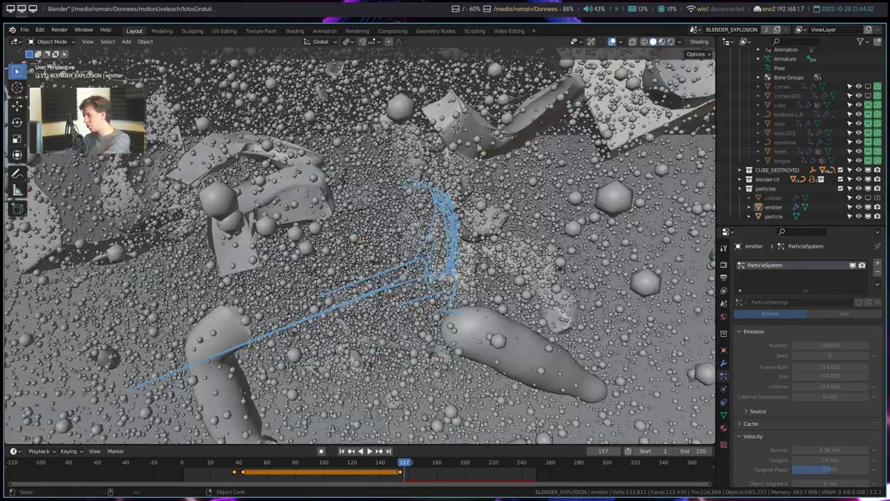
mouse_move(407, 268)
middle_mouse_down()
mouse_move(495, 258)
mouse_move(483, 249)
mouse_move(404, 256)
mouse_move(451, 246)
middle_mouse_up()
left_click(443, 244)
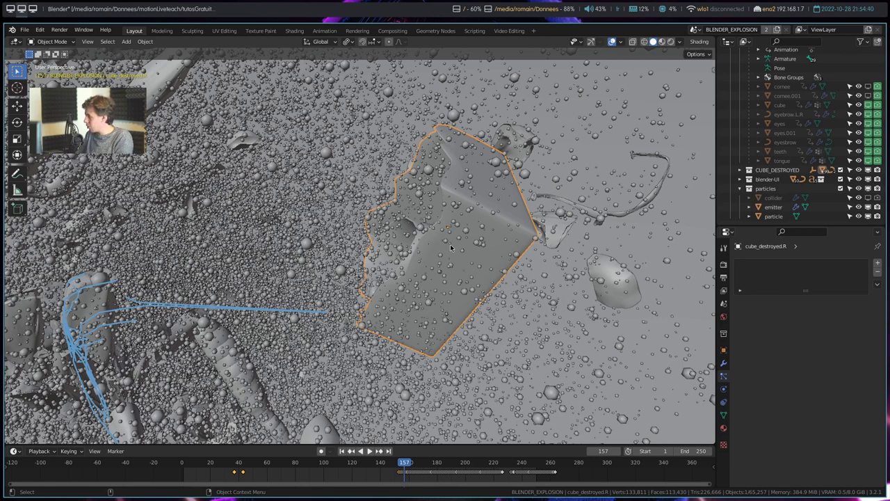
middle_click_drag(450, 247, 443, 191)
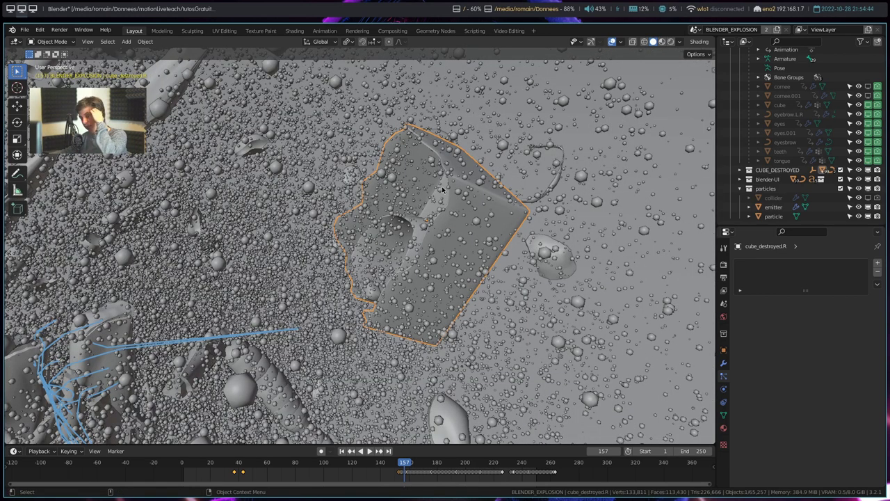
scroll(443, 191, "down", 5)
middle_click_drag(443, 192, 318, 280)
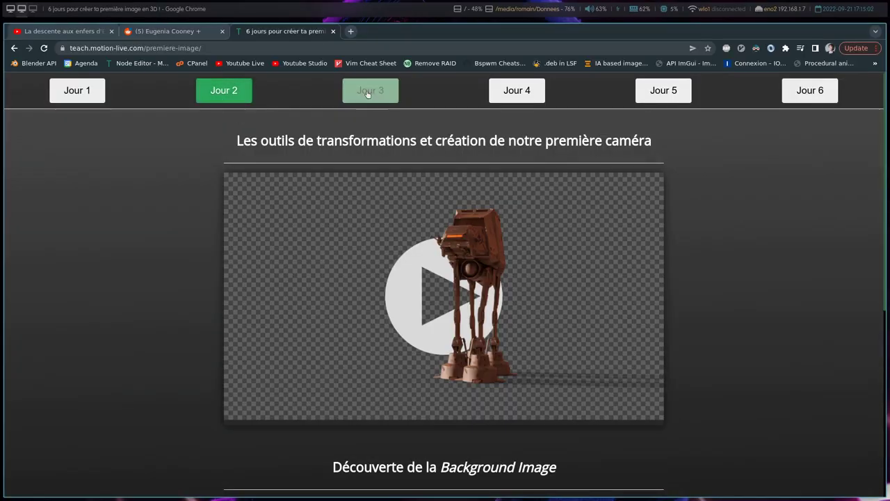
left_click(368, 94)
left_click(534, 98)
left_click(677, 91)
left_click(799, 95)
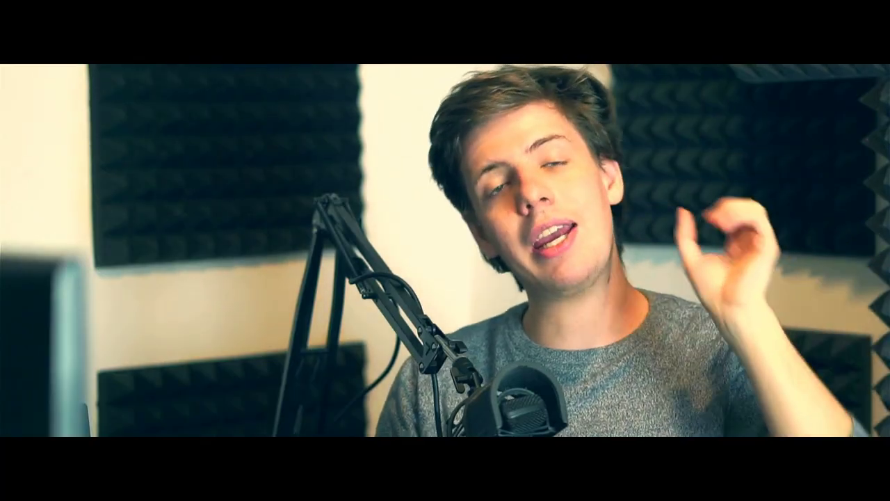